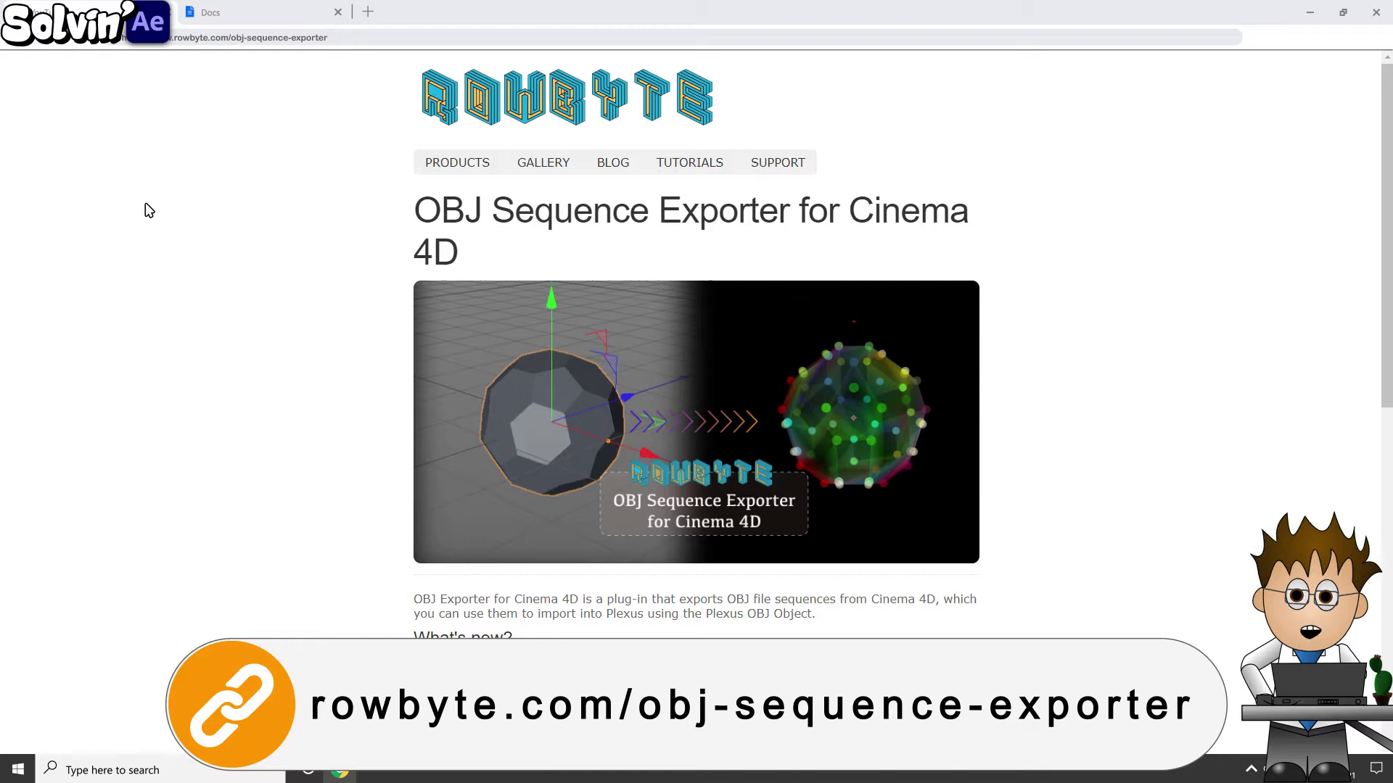
- Scroll the C4D Mini Script #05 Behance page down to the .Obj Sequence Exporter Python code
scroll(149, 210, "down", 7)
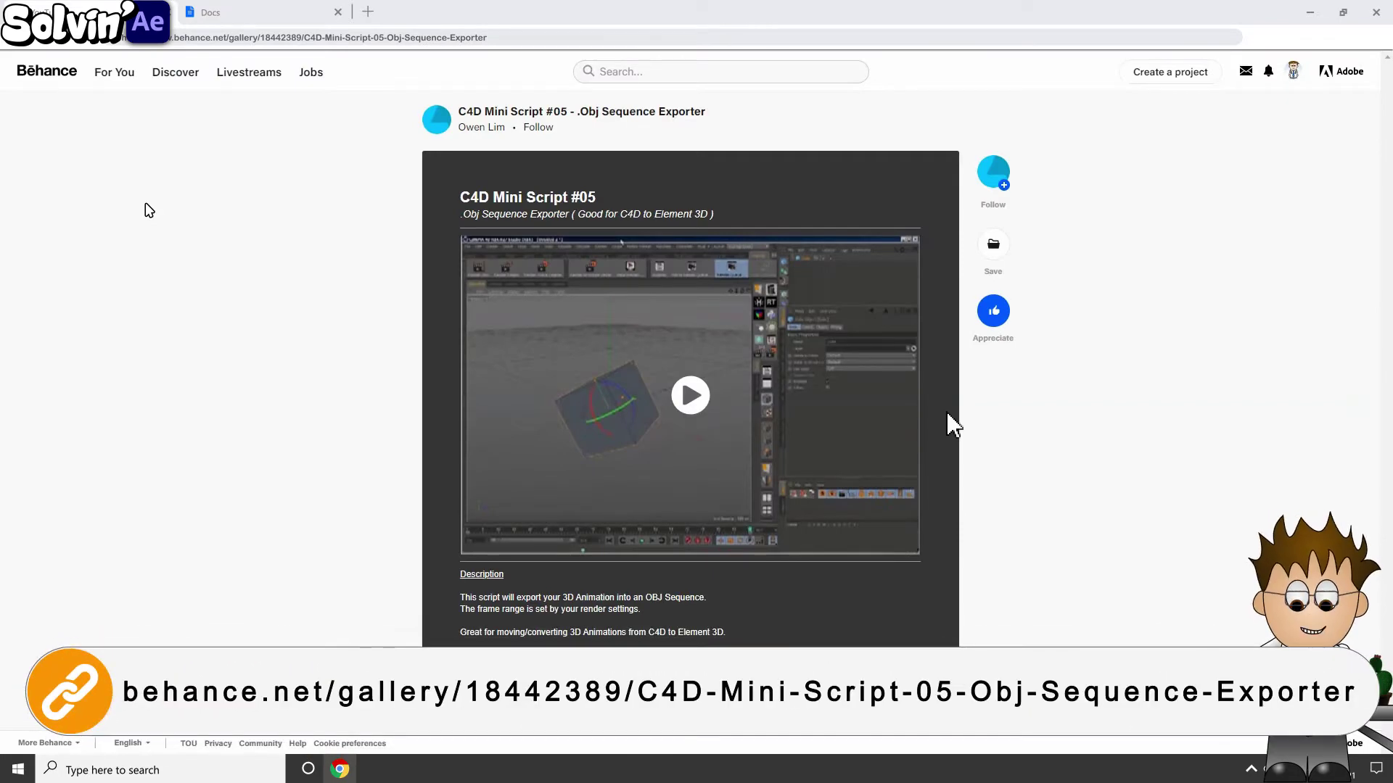
scroll(952, 424, "down", 4)
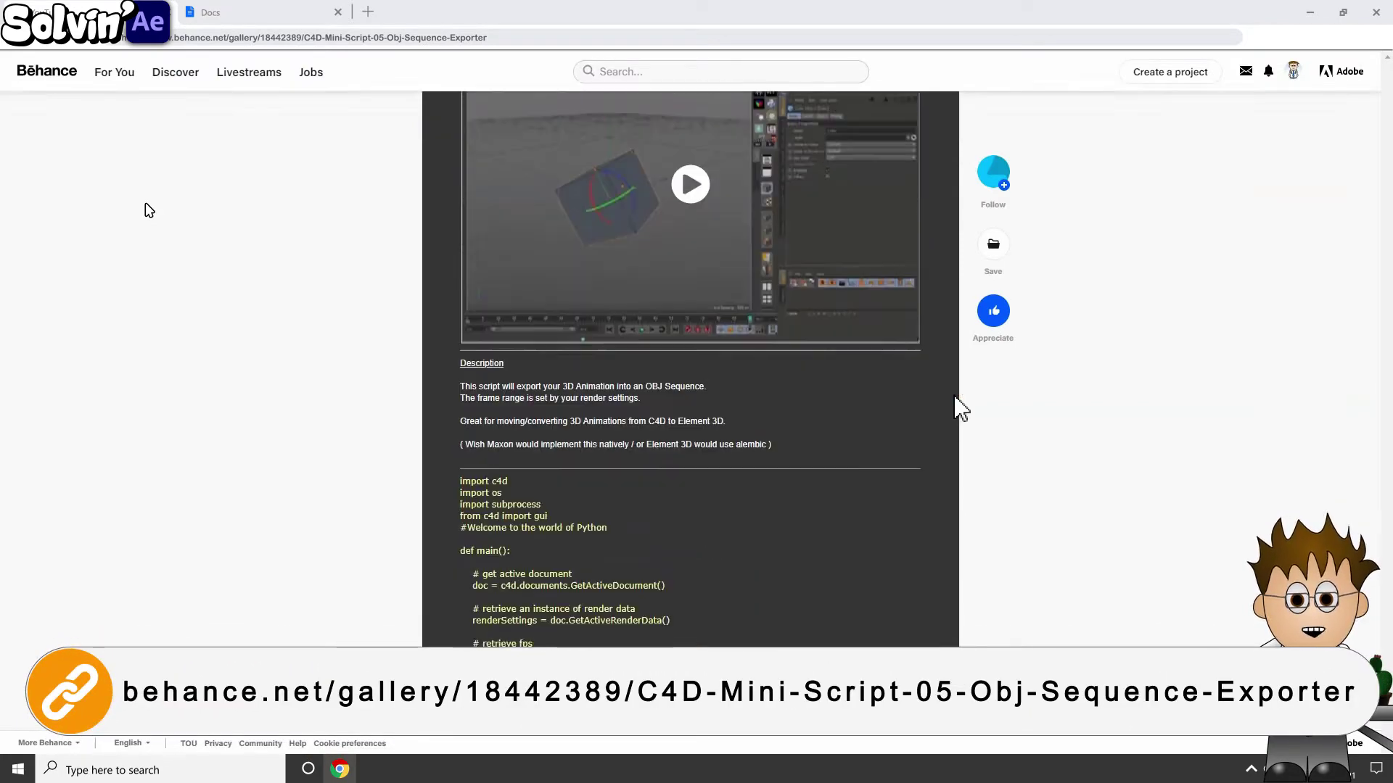
scroll(955, 399, "down", 5)
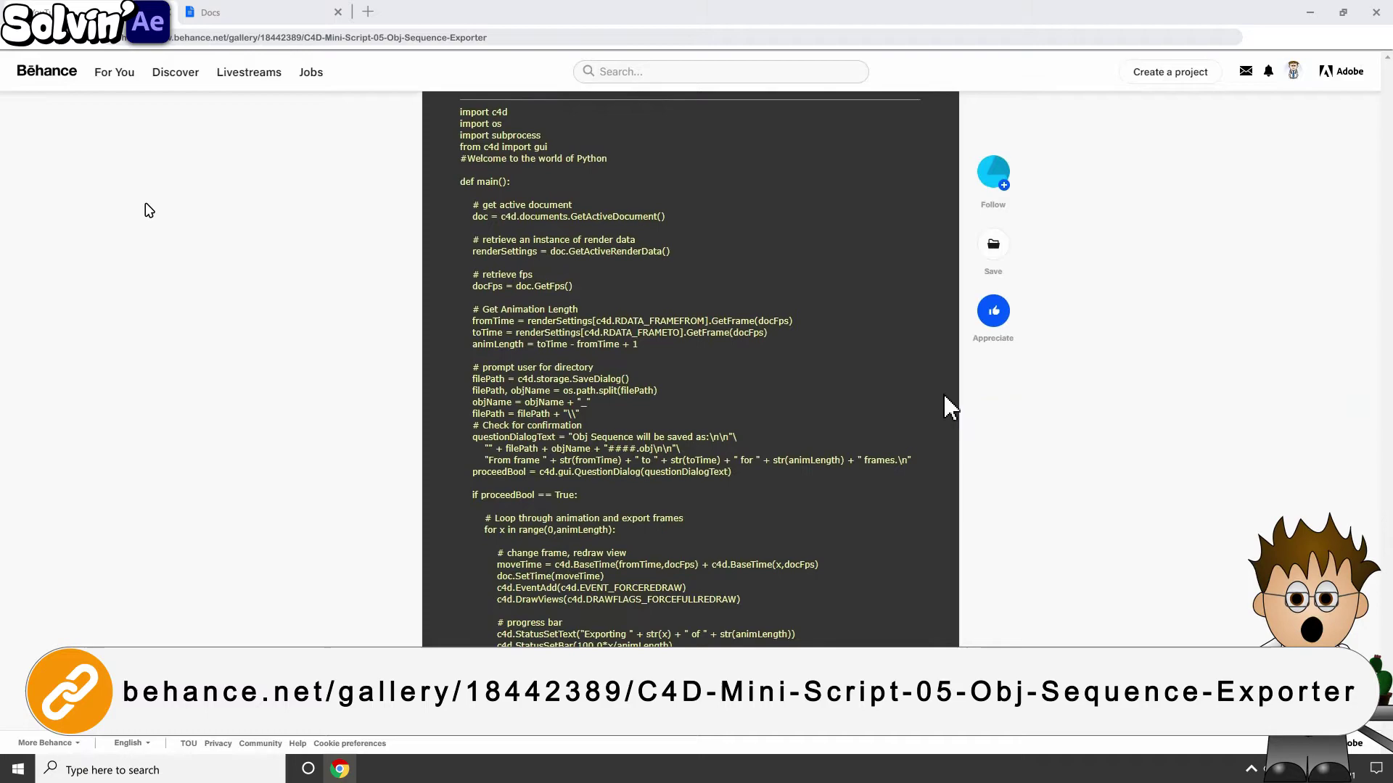
scroll(951, 403, "down", 3)
scroll(952, 403, "up", 7)
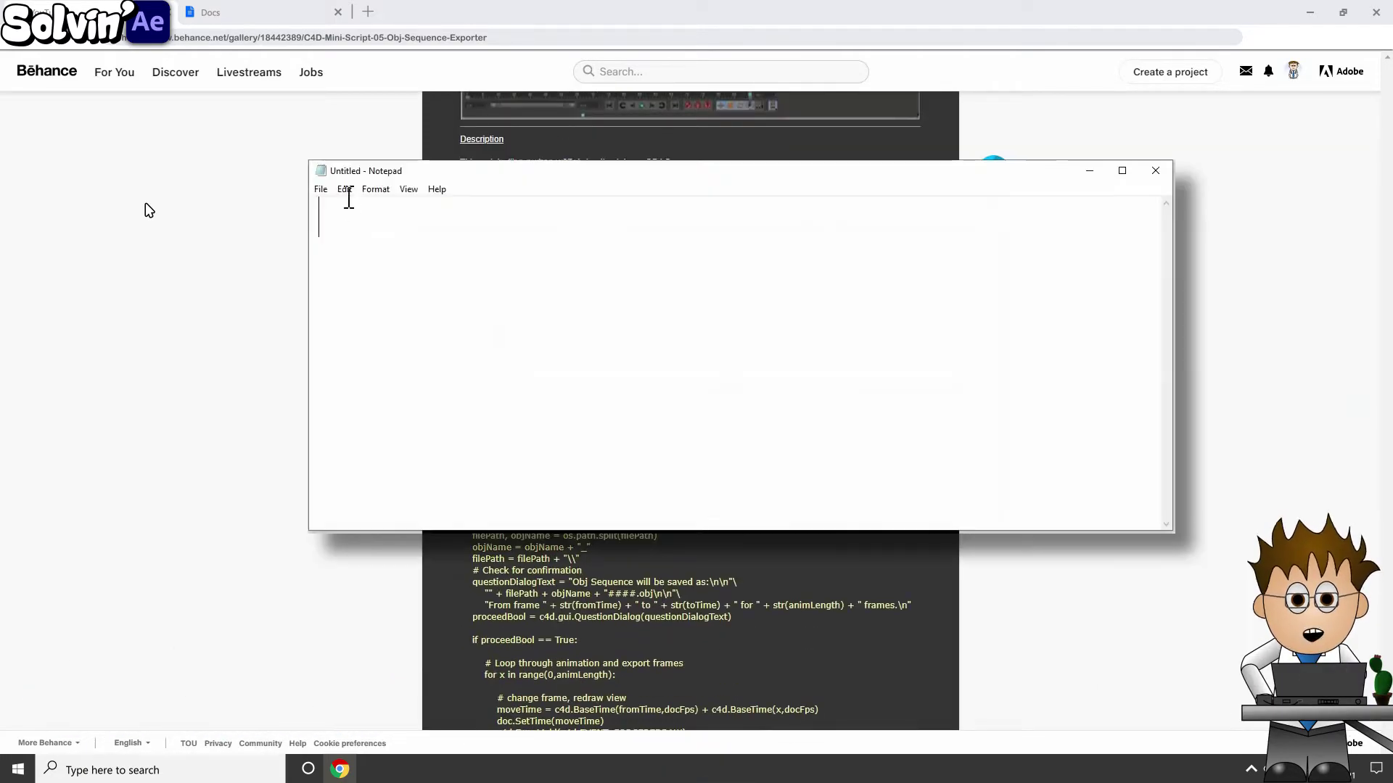
- Save the blank Notepad file as obj_exporter.py with the All Files type
left_click(320, 188)
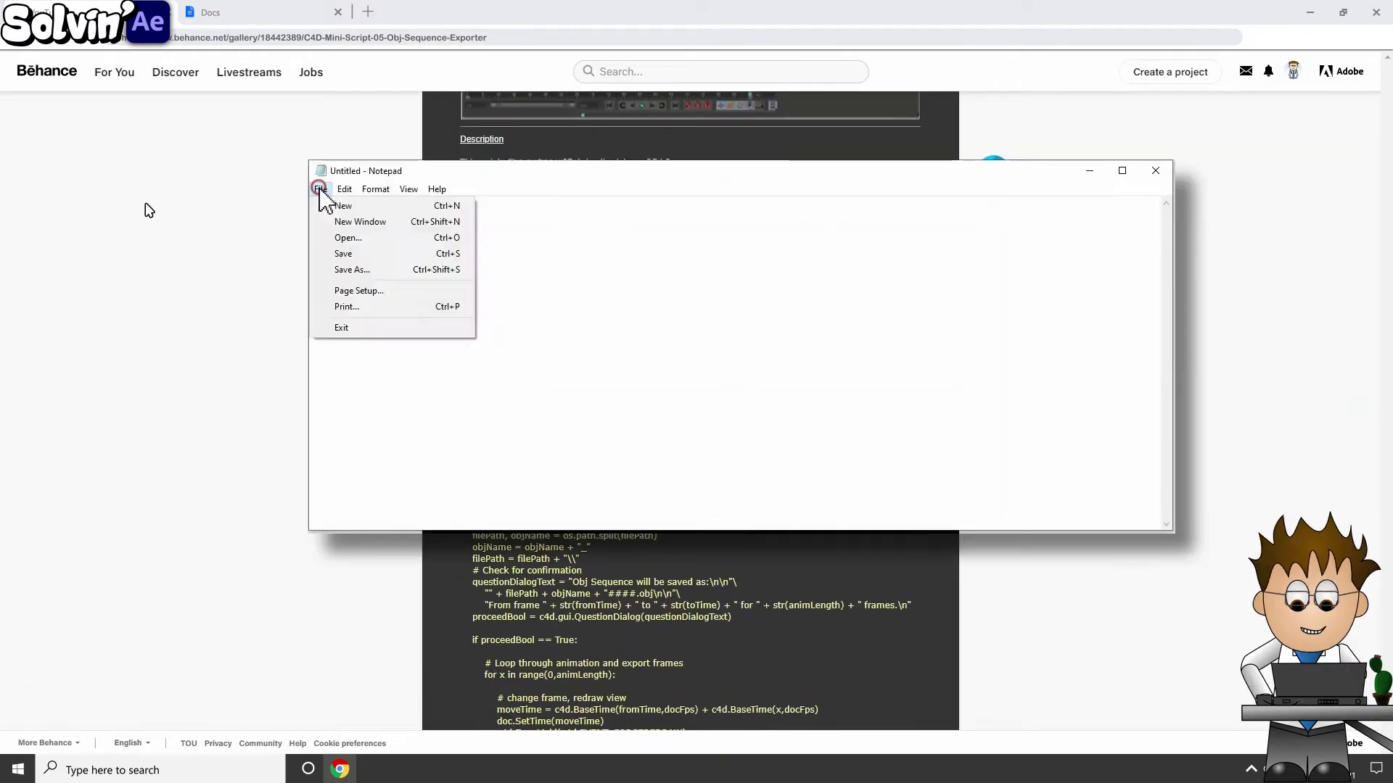
left_click(358, 259)
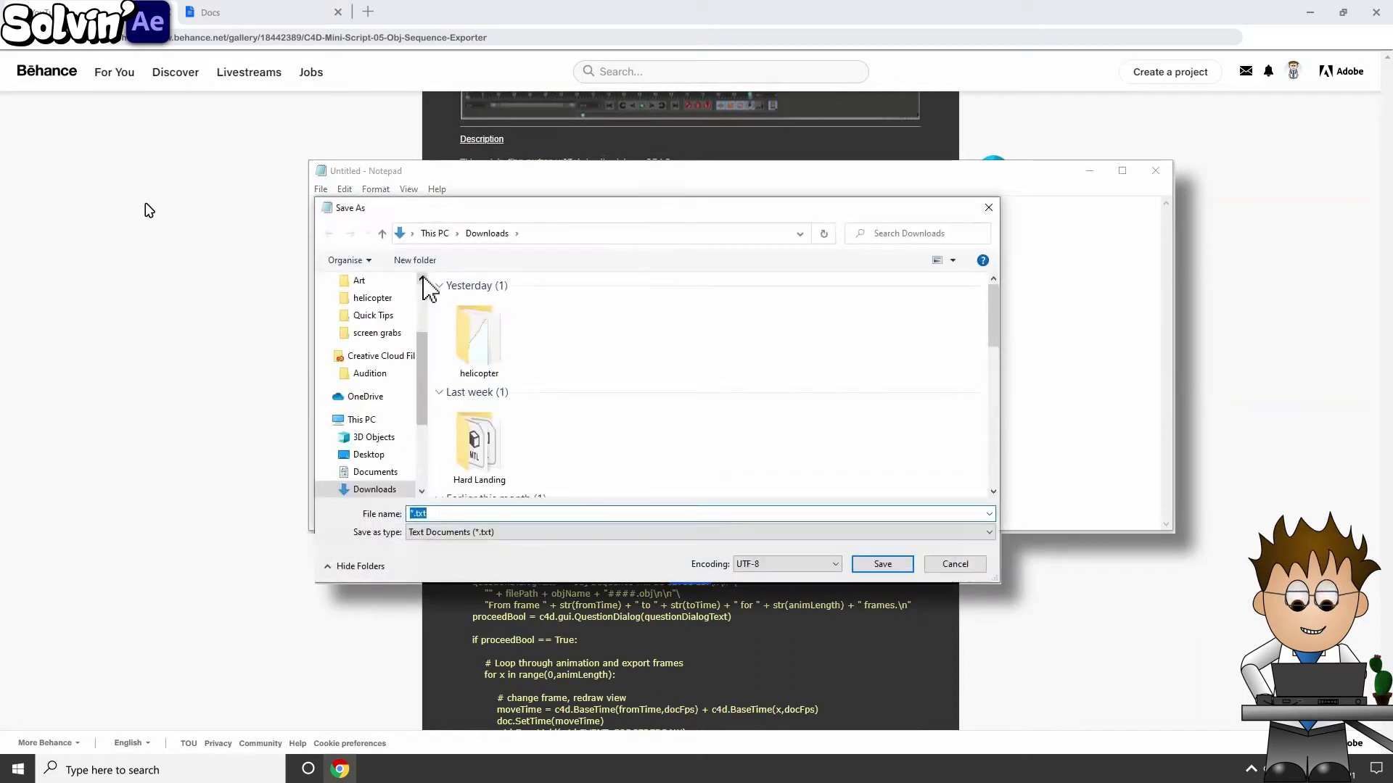
type("obj_exporter")
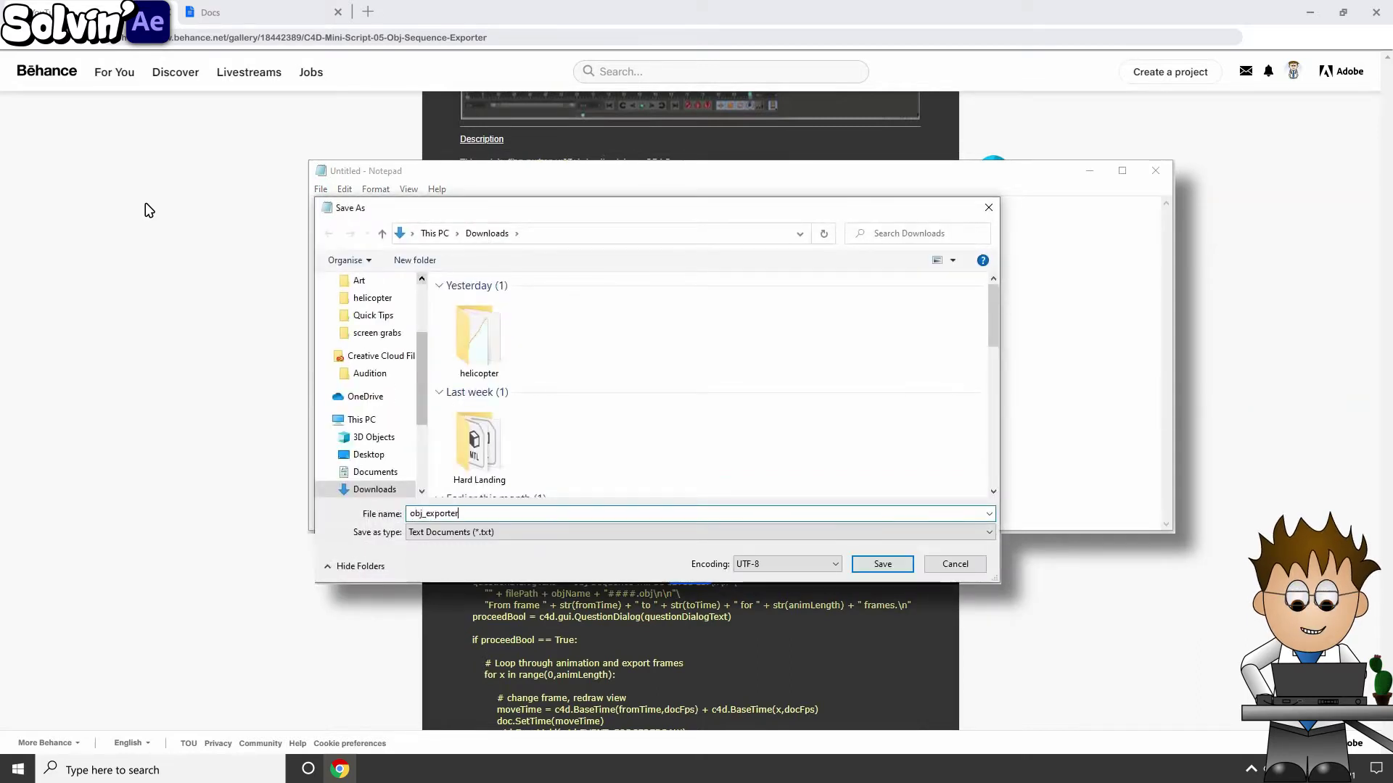
type(".py")
left_click(498, 532)
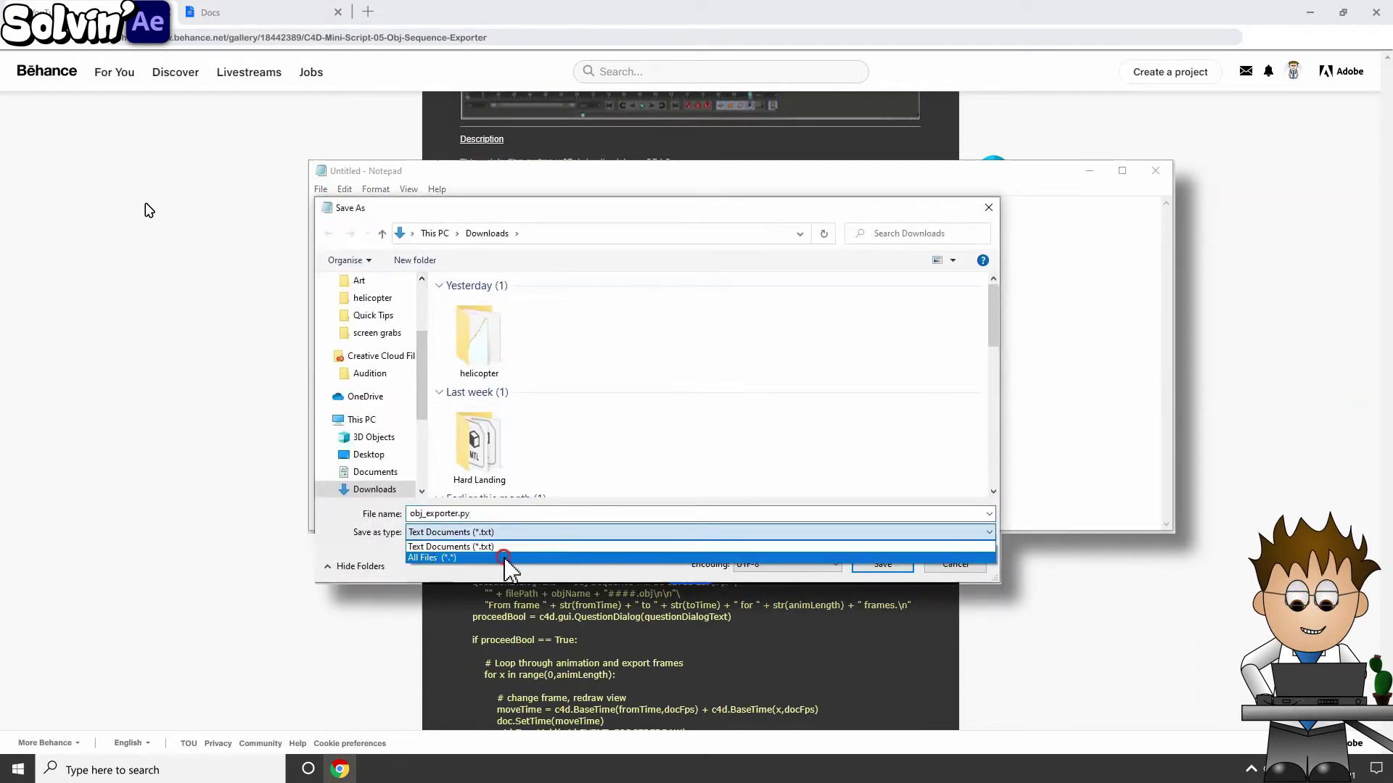
left_click(504, 558)
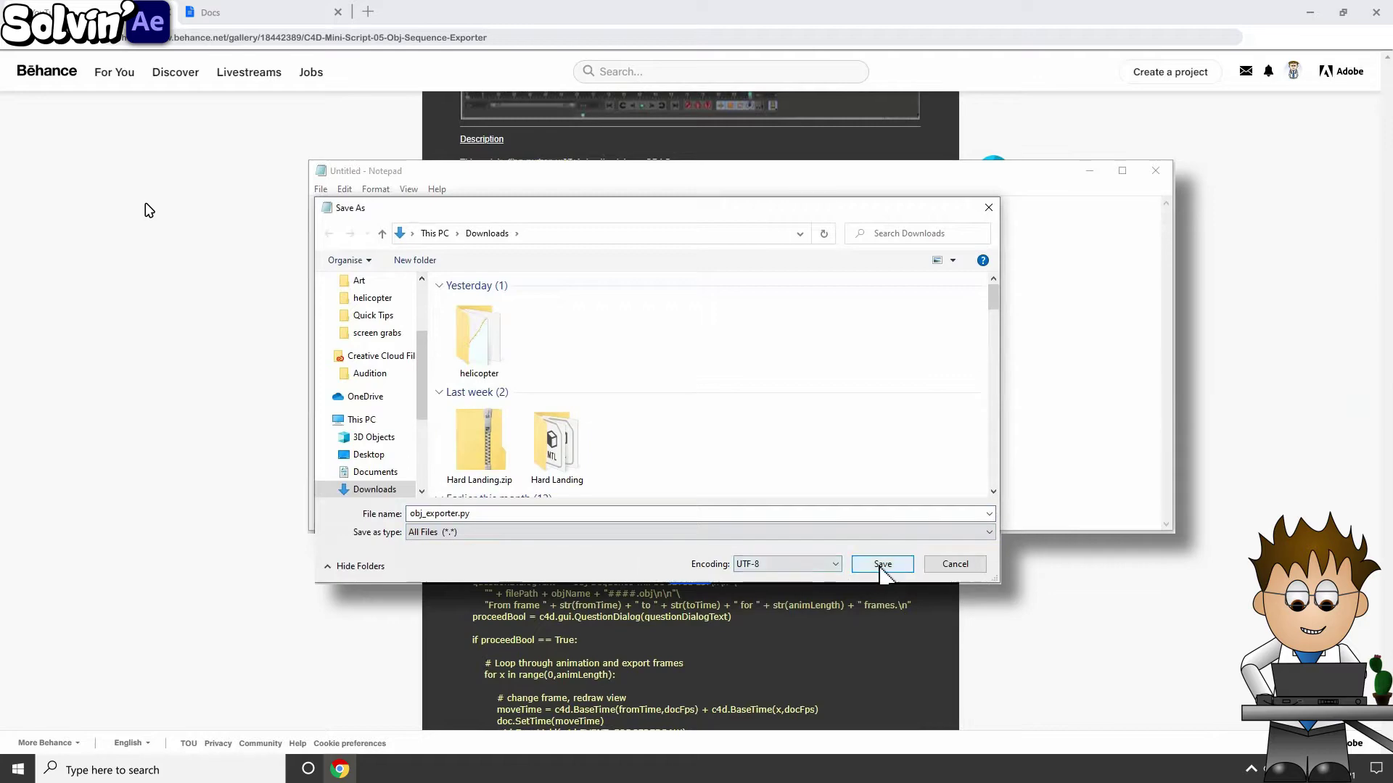
left_click(882, 565)
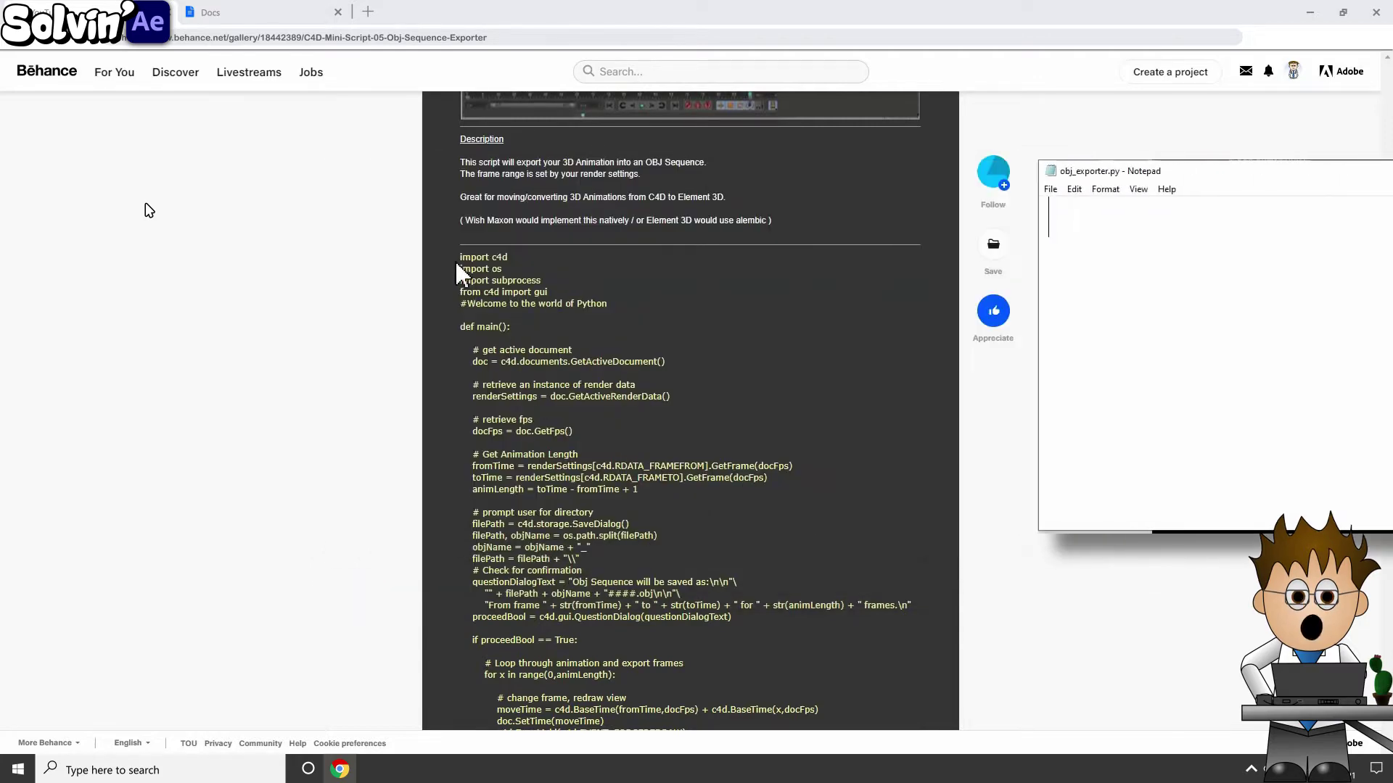
- Copy the exporter script from the Behance page and paste it into obj_exporter.py
left_click_drag(461, 258, 536, 491)
scroll(513, 342, "down", 6)
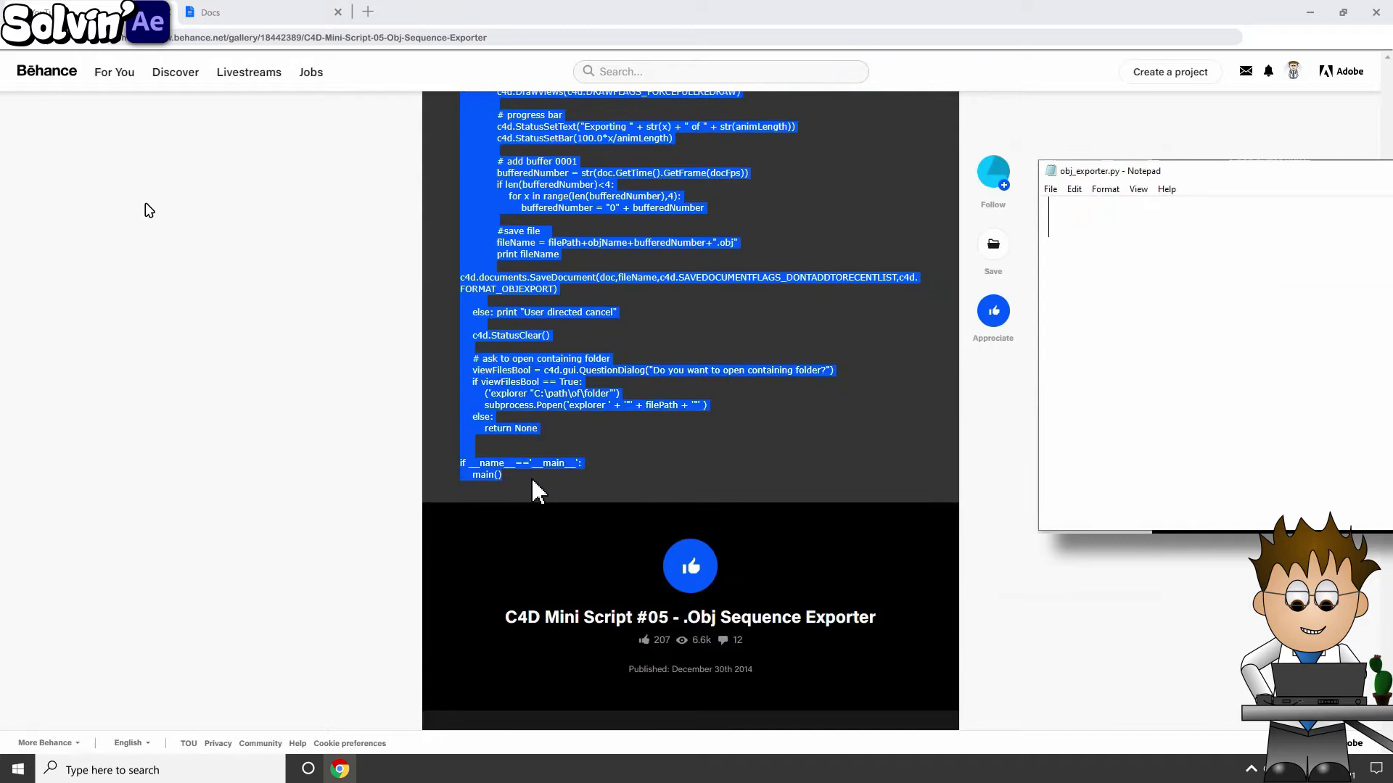
right_click(509, 470)
left_click(553, 479)
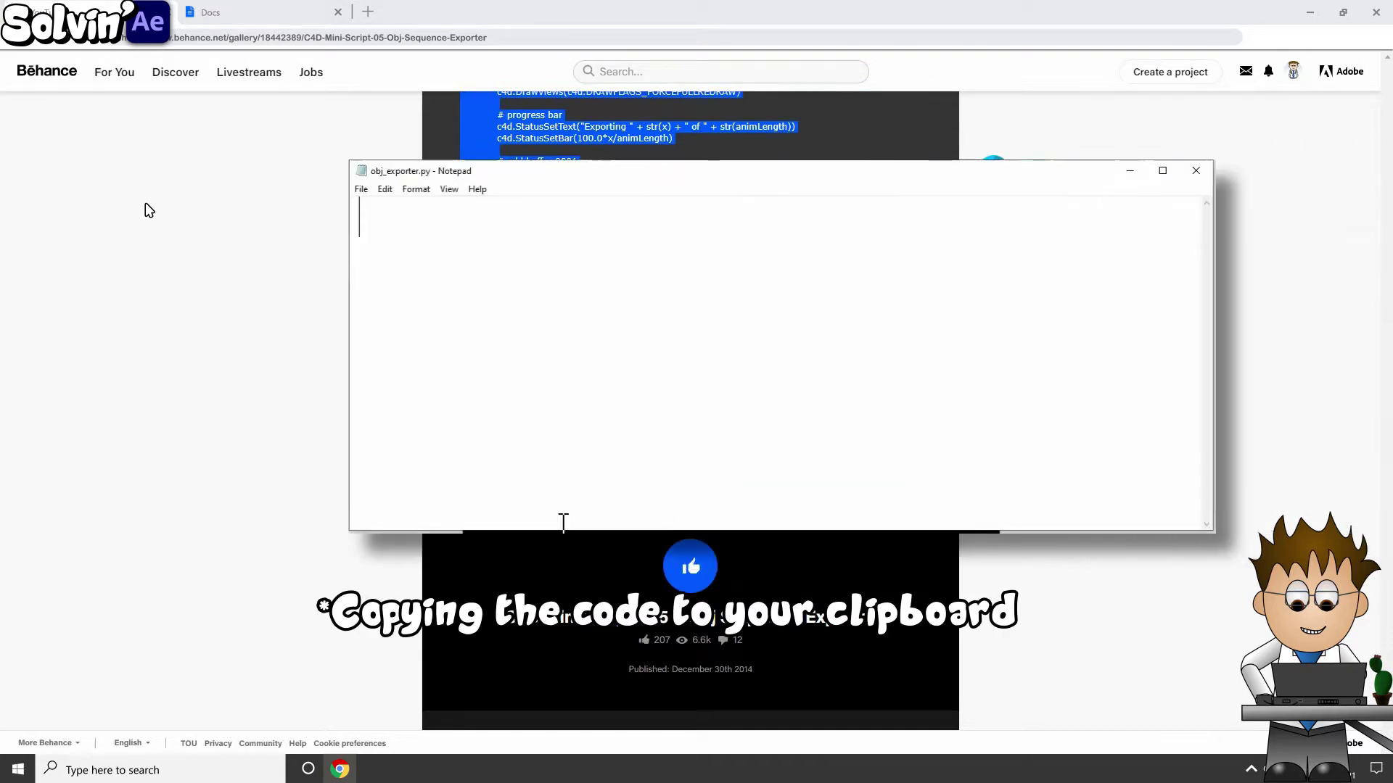
key("ctrl+v")
scroll(1161, 506, "up", 10)
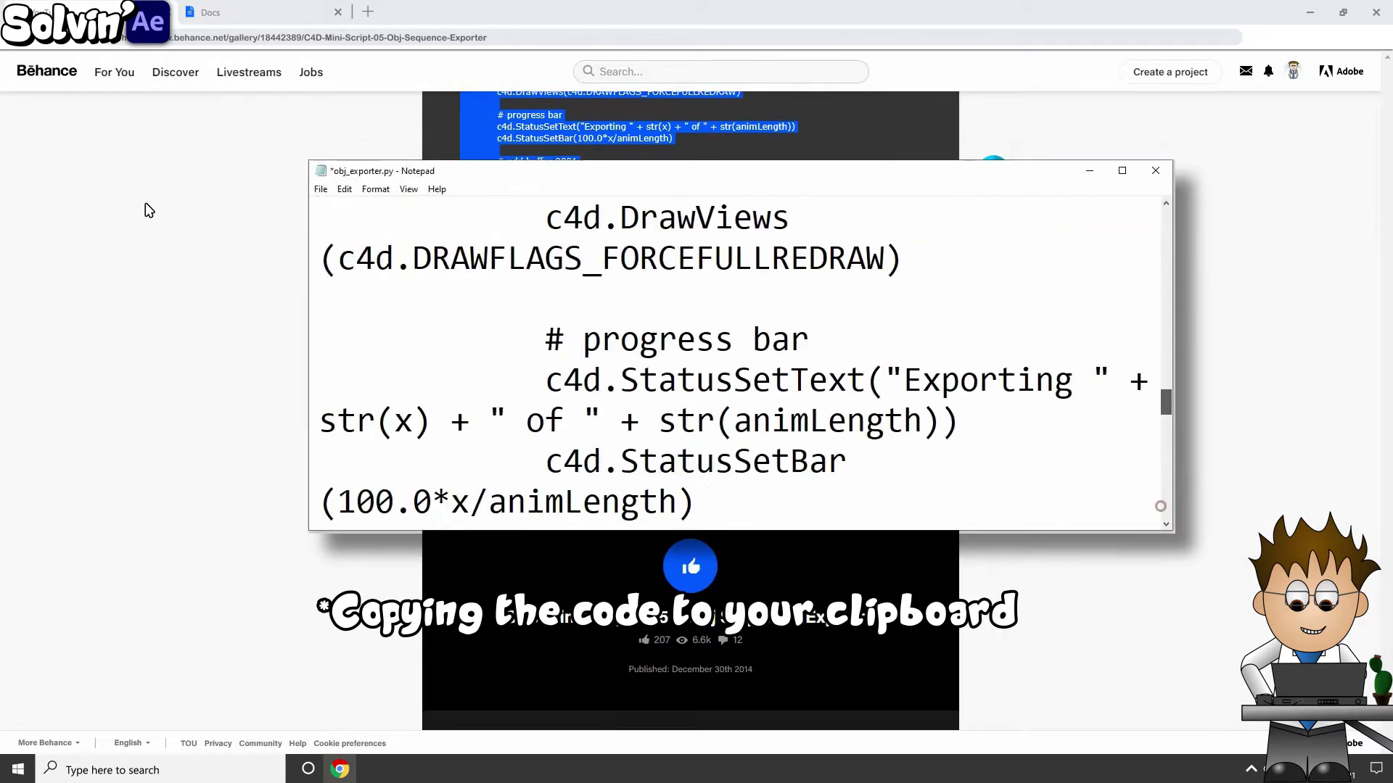
key("ctrl+Home")
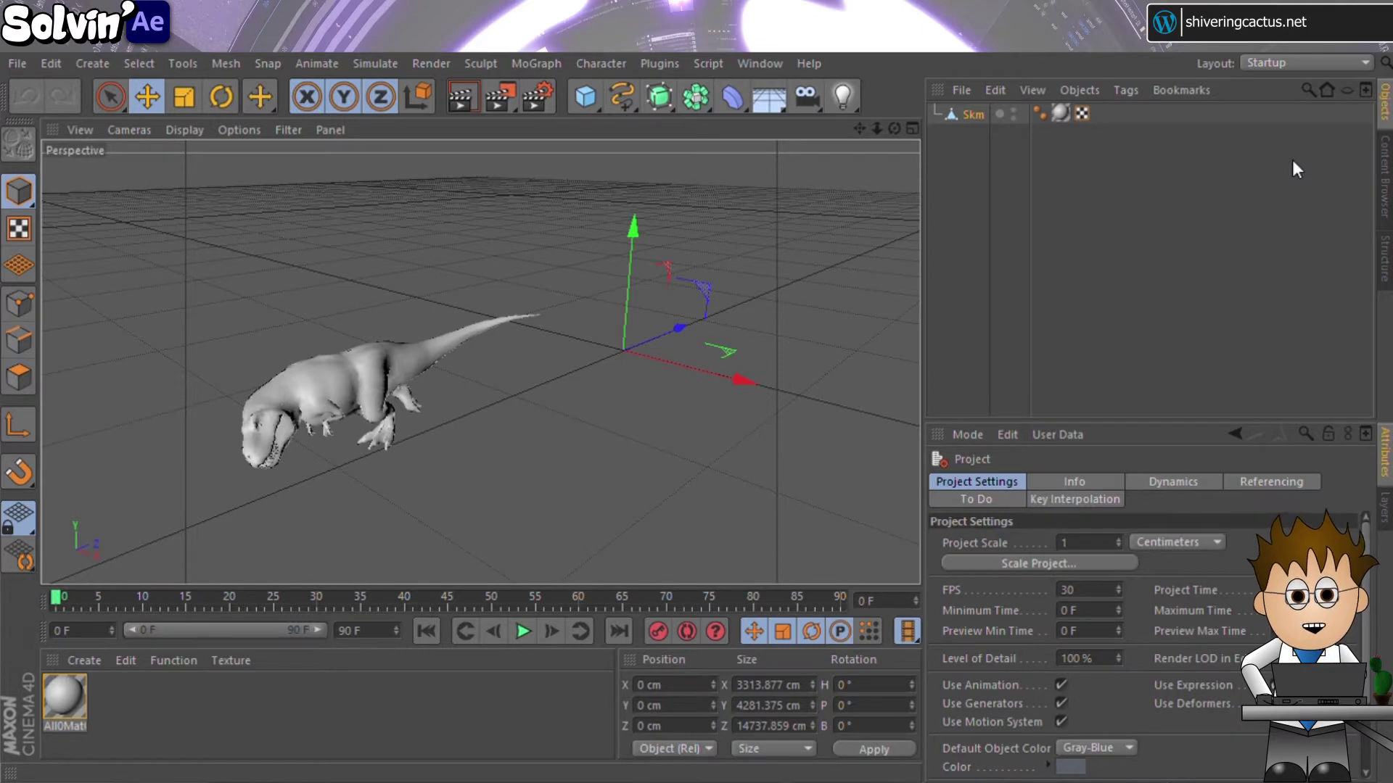
- Check the frame range in Render Settings, then play and stop the dinosaur's chase animation
key("alt+r")
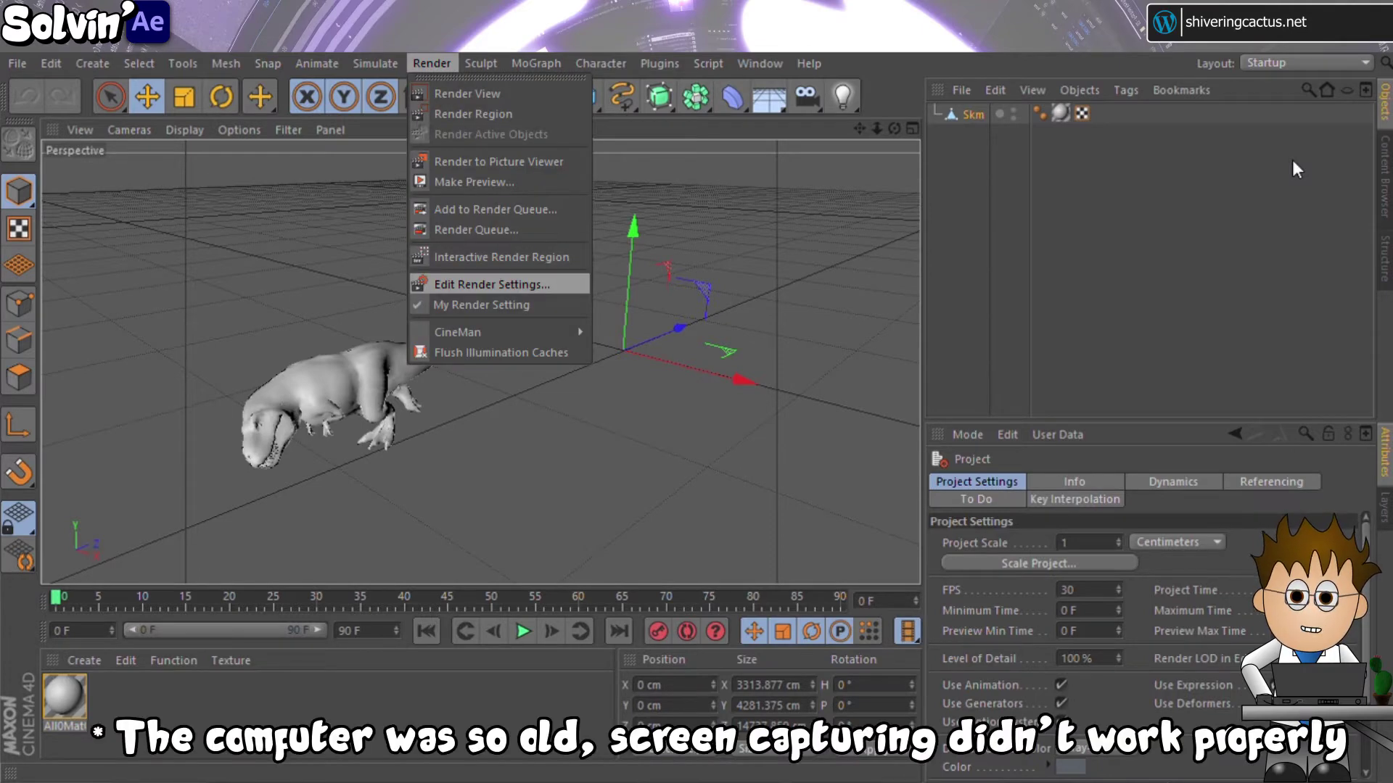
key("Return")
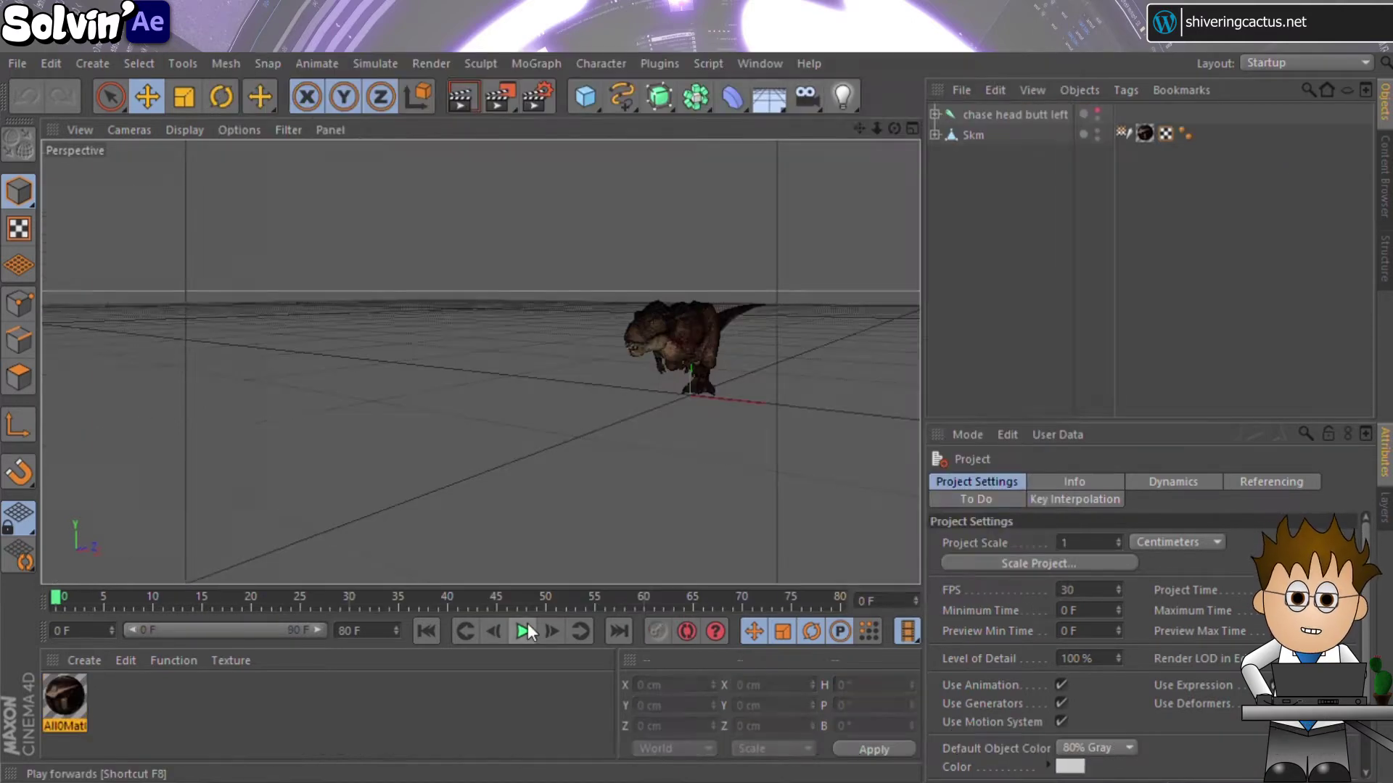
left_click(525, 625)
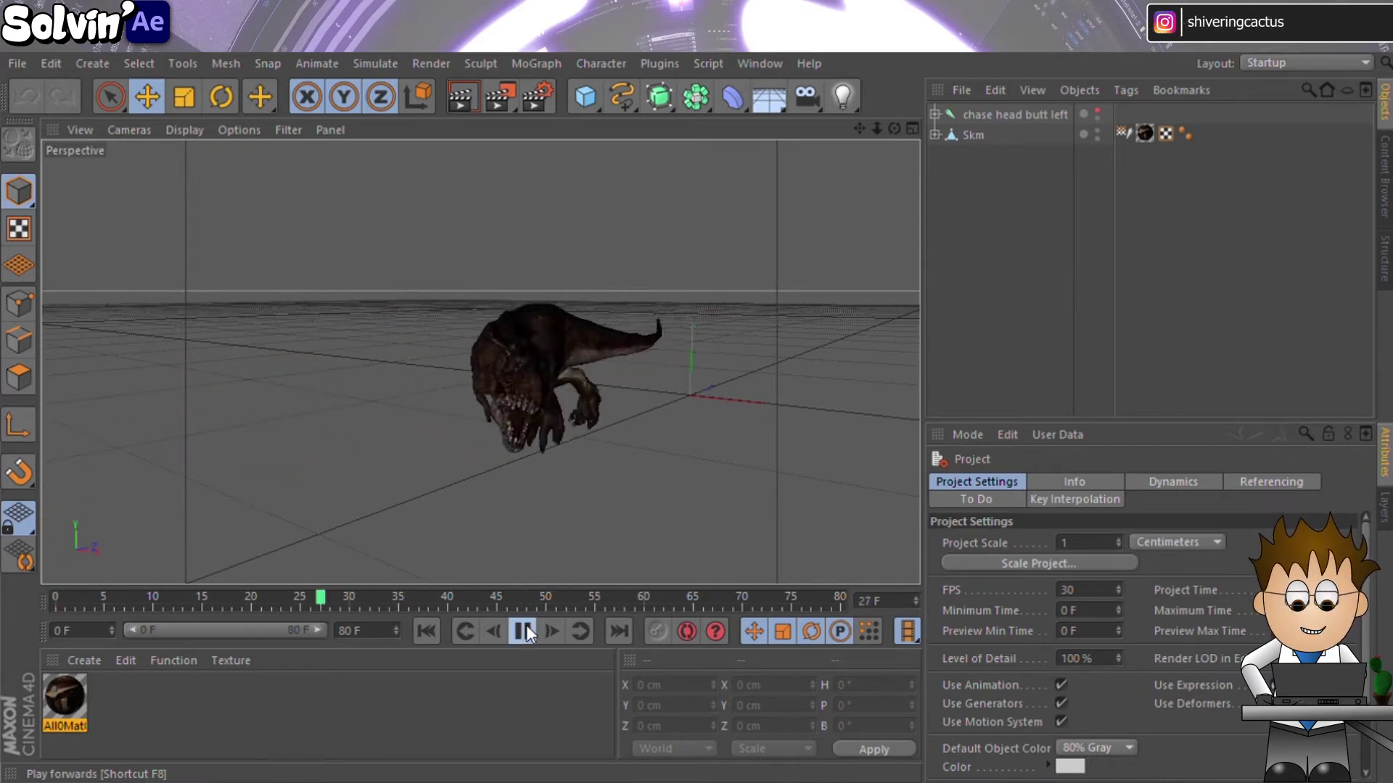
left_click(524, 631)
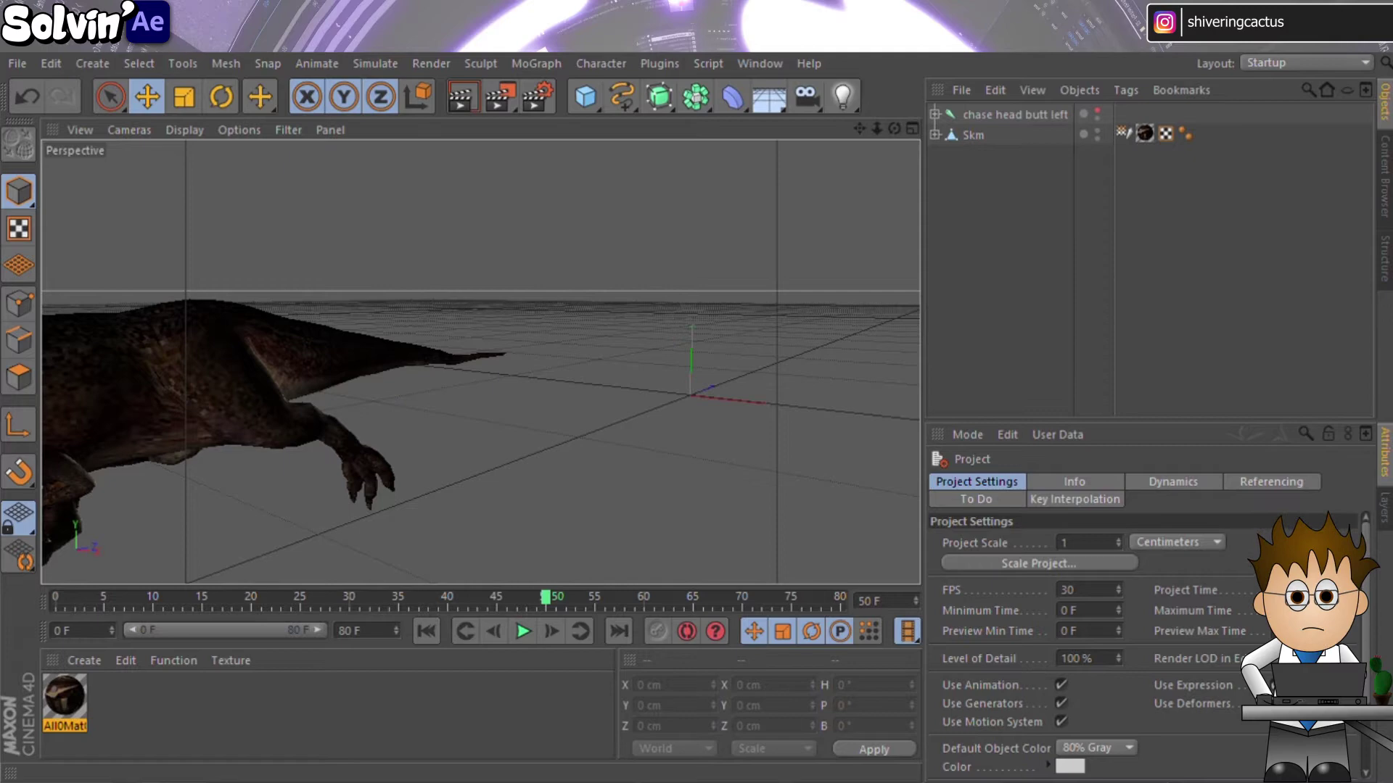
- Add a Point Cache tag to Skm, then store state and calculate the cached animation
right_click(964, 132)
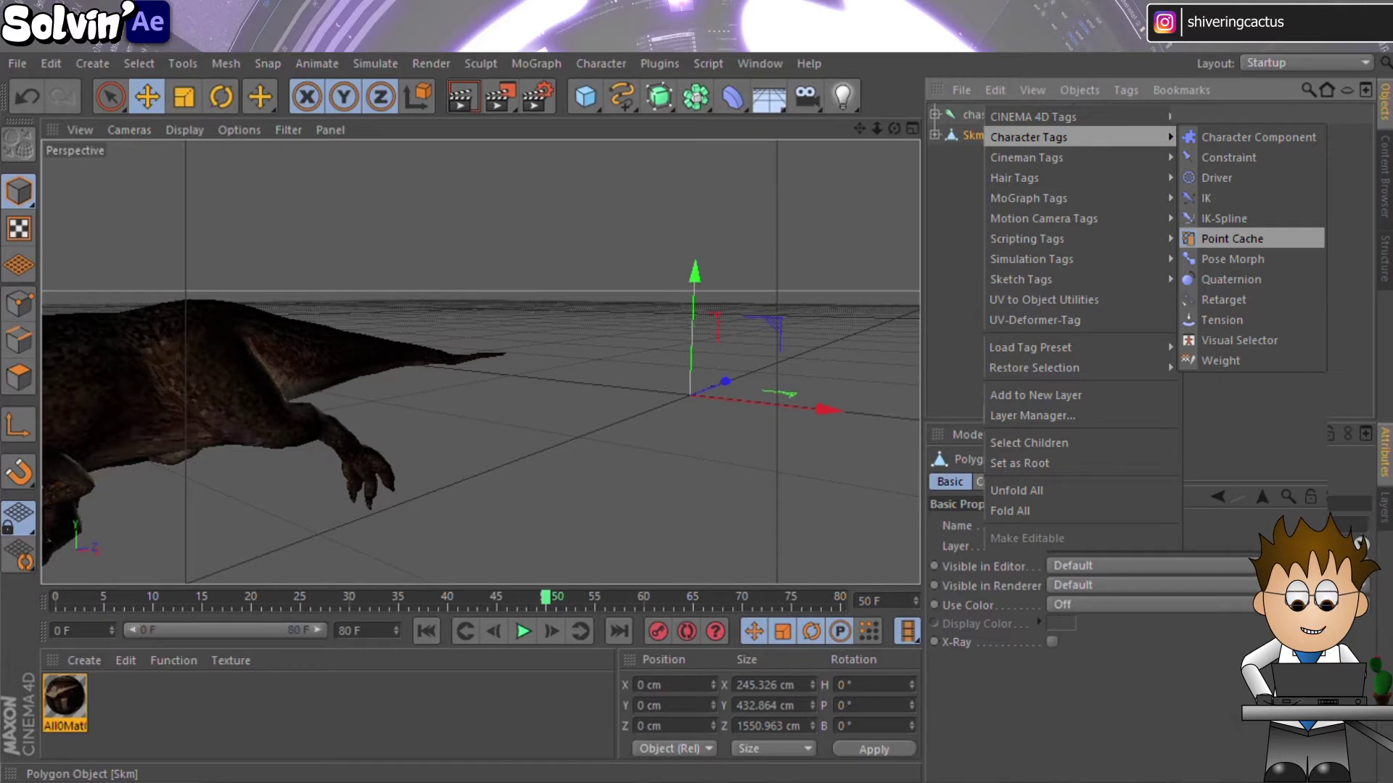
left_click(1233, 238)
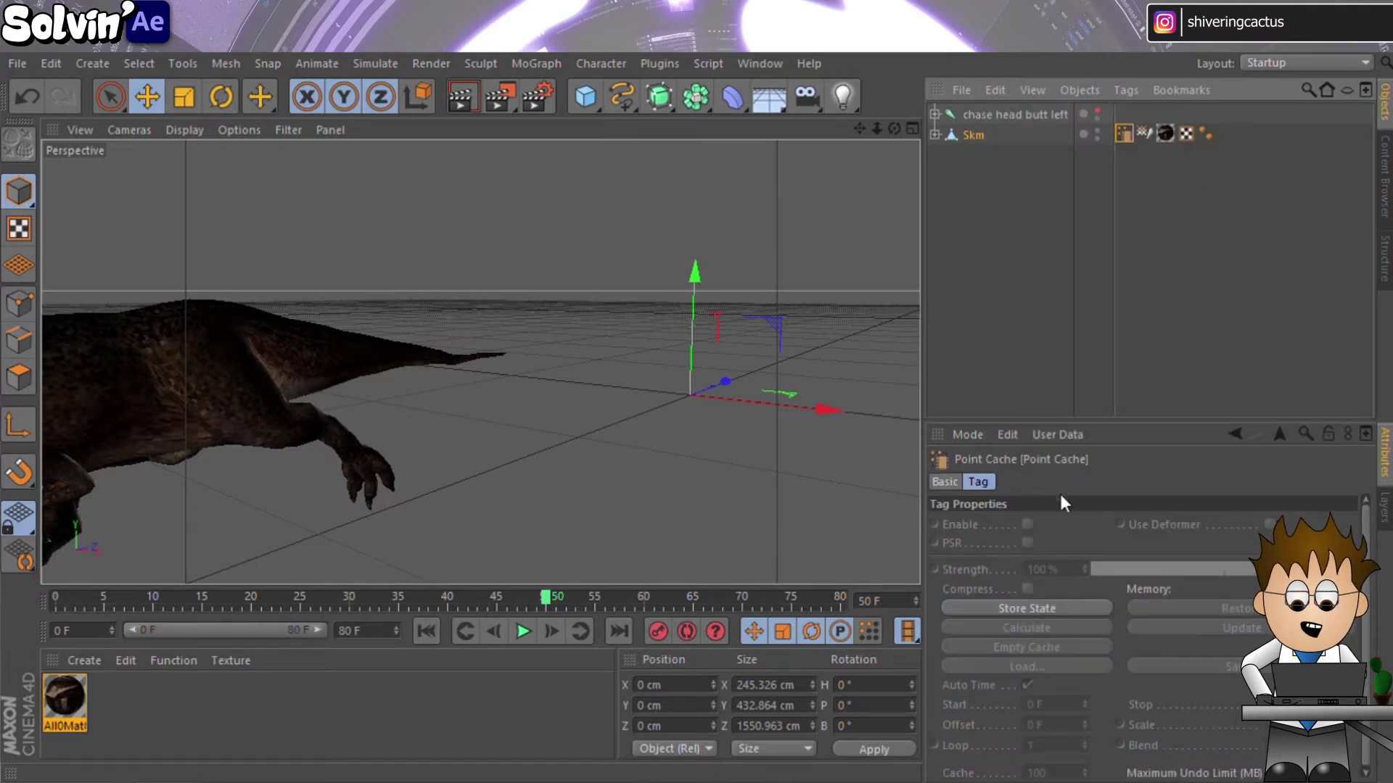
left_click(1045, 608)
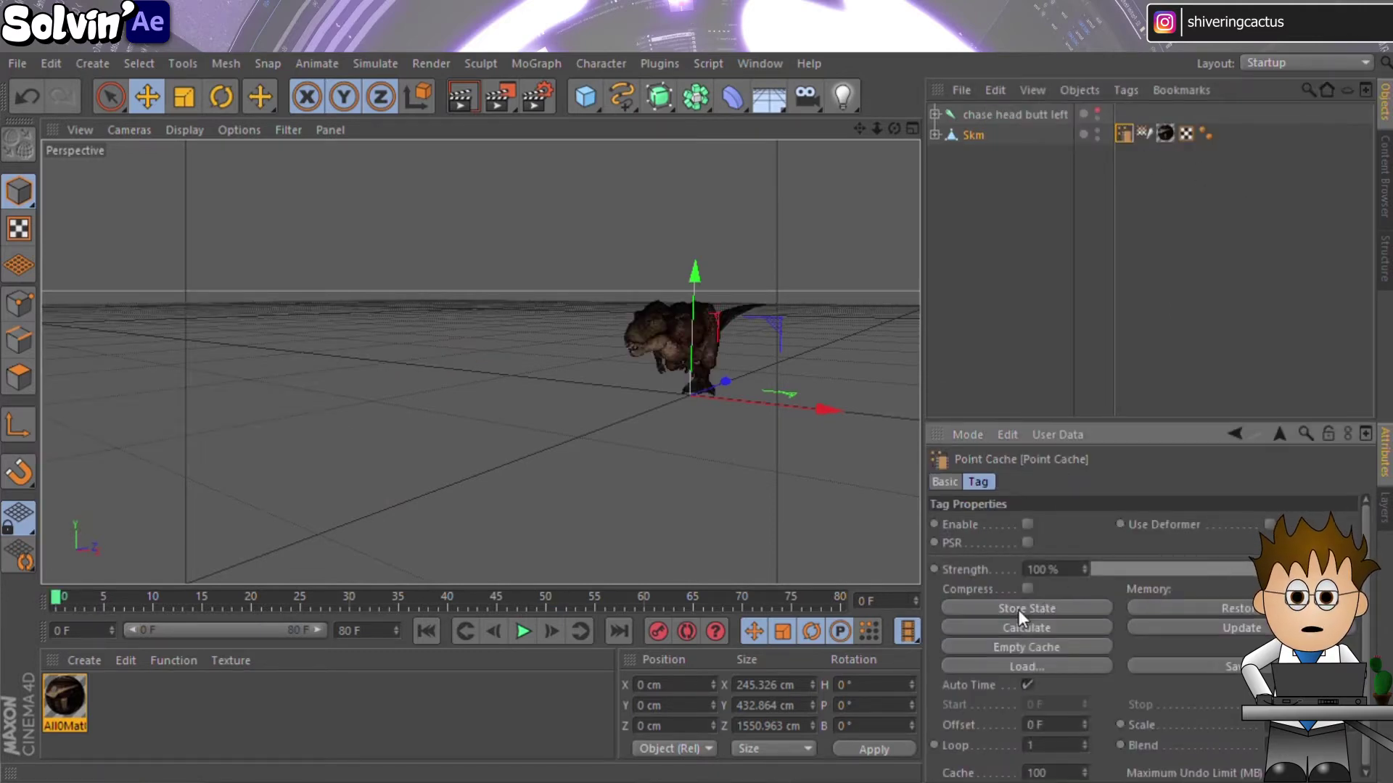
left_click(1030, 625)
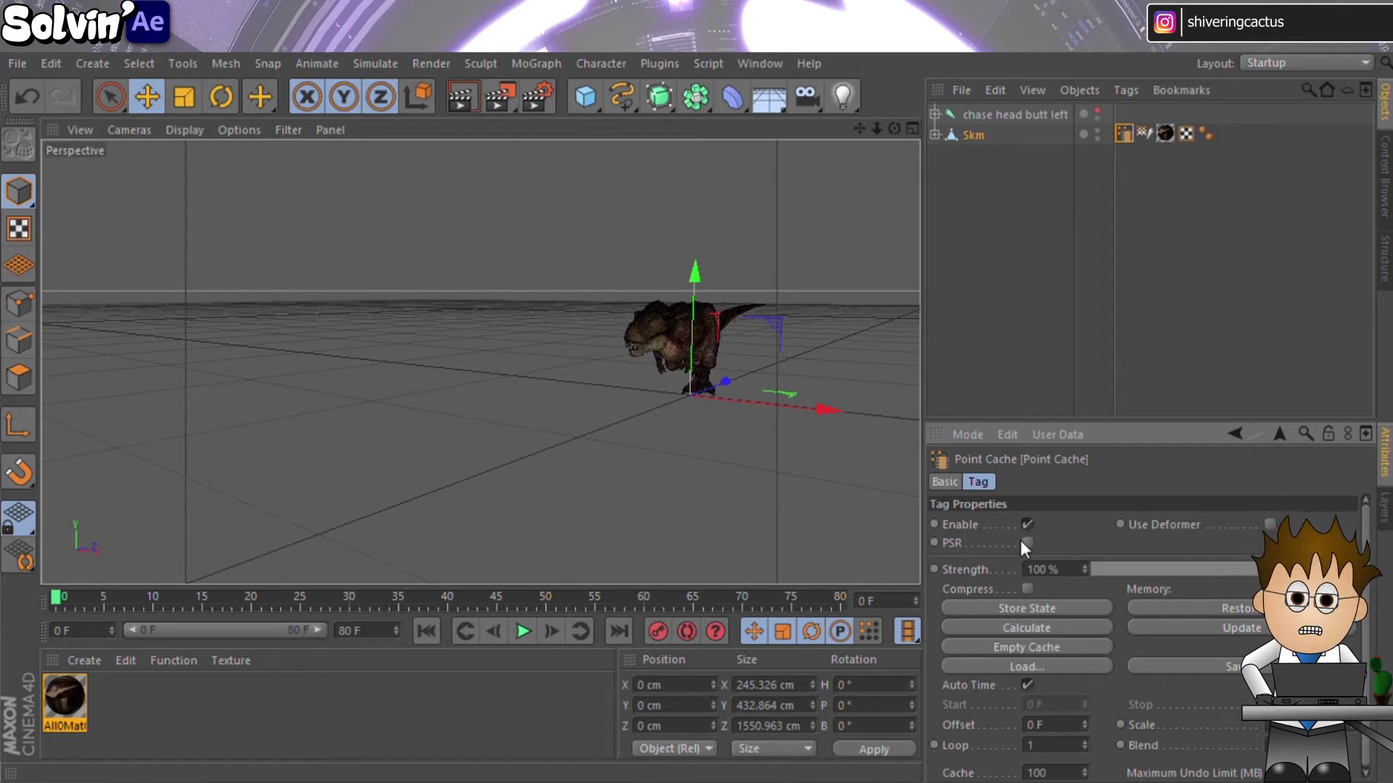
- Expand Skm and delete its Skin object
left_click(934, 129)
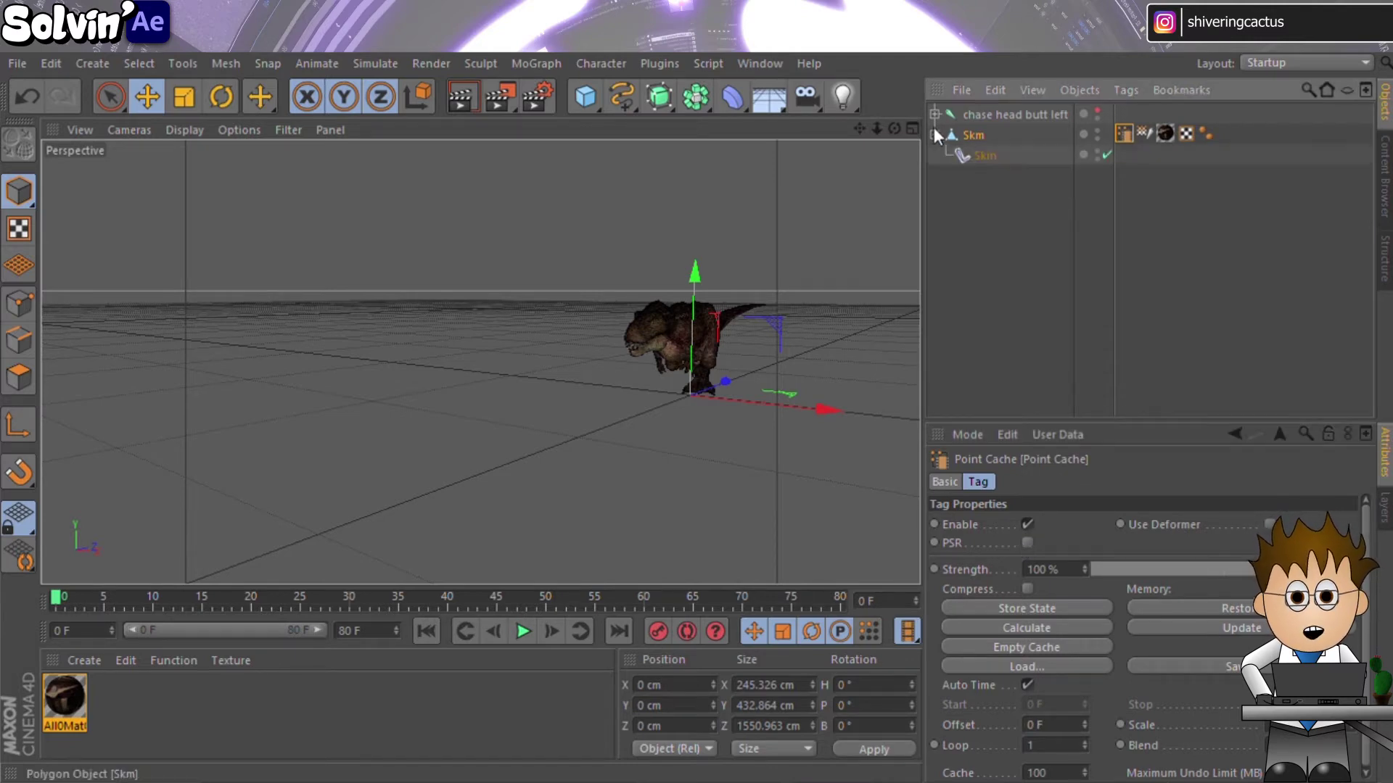
left_click(972, 155)
key("Delete")
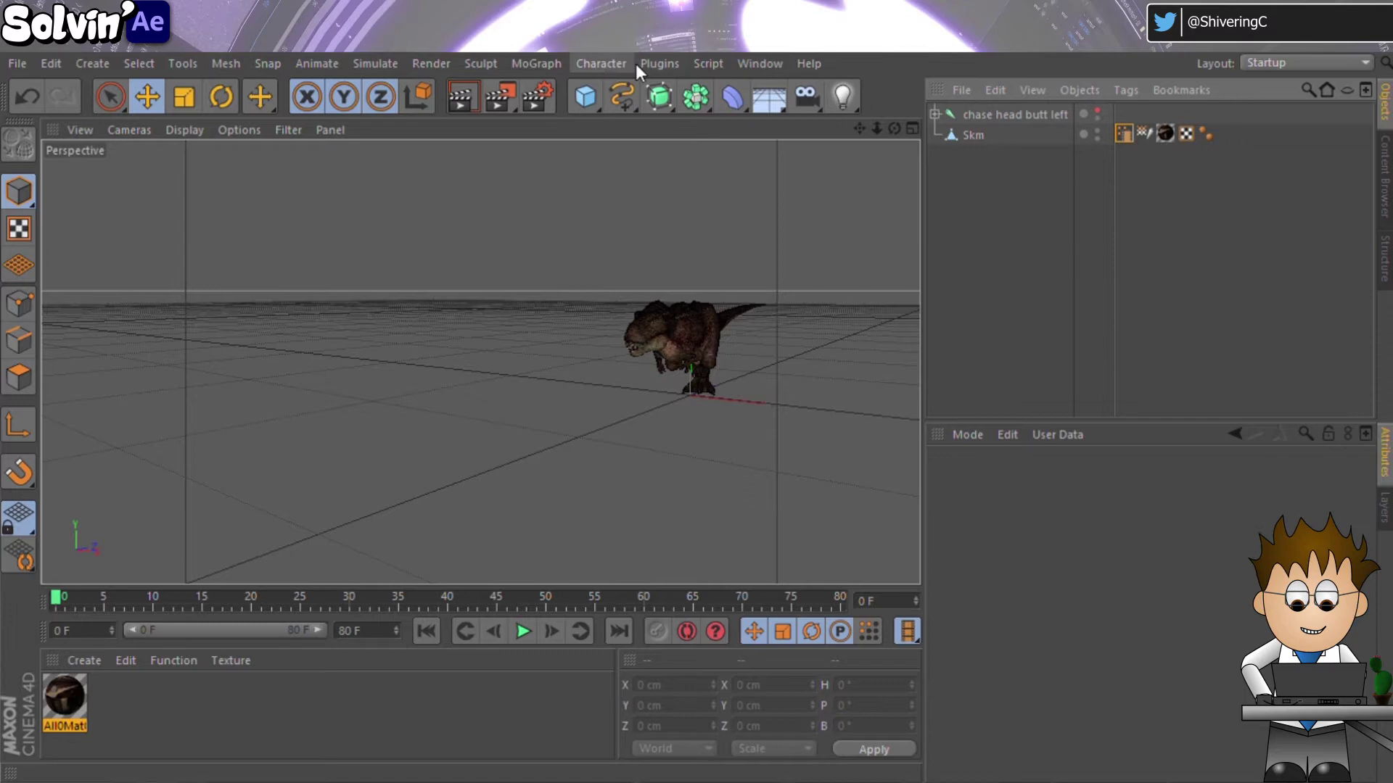
- Run the saved exporter script from User Scripts to write one OBJ file per frame
left_click(707, 63)
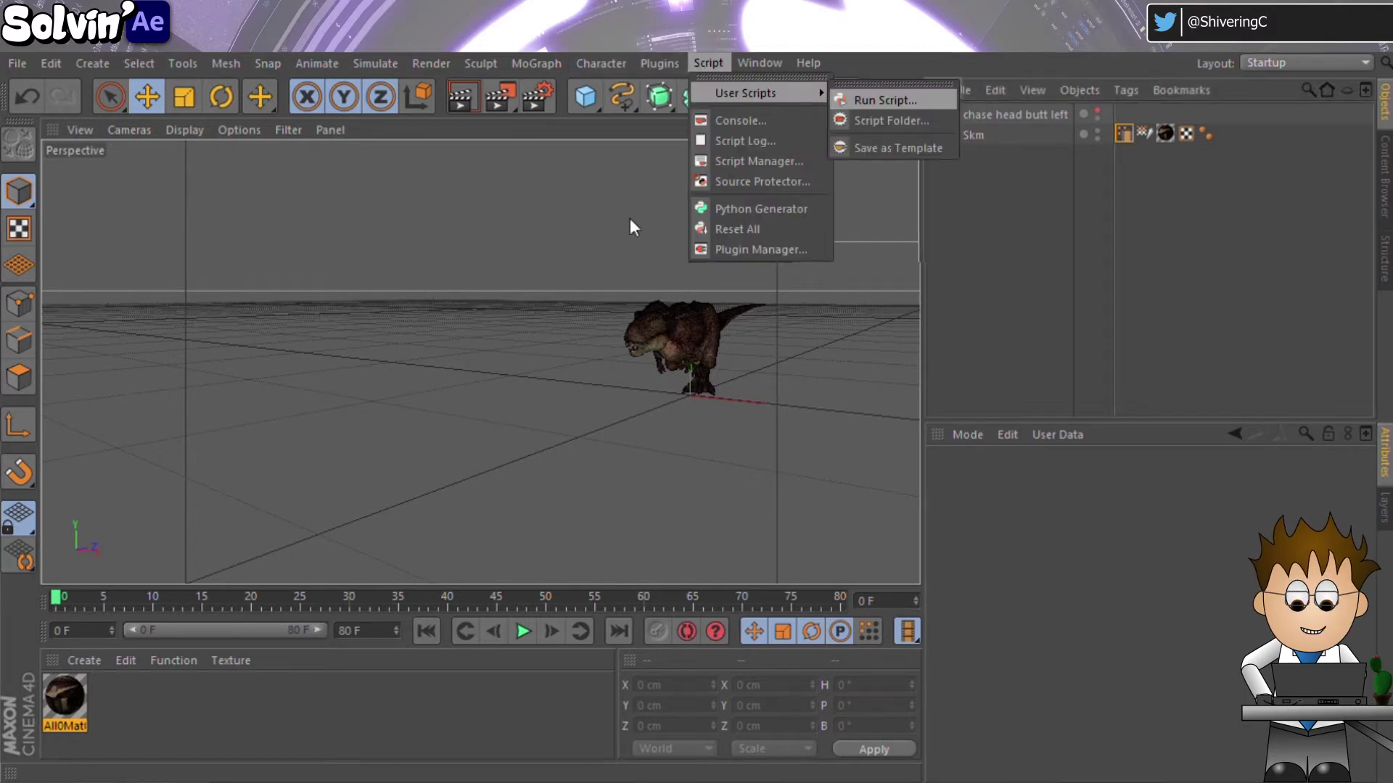
left_click(337, 183)
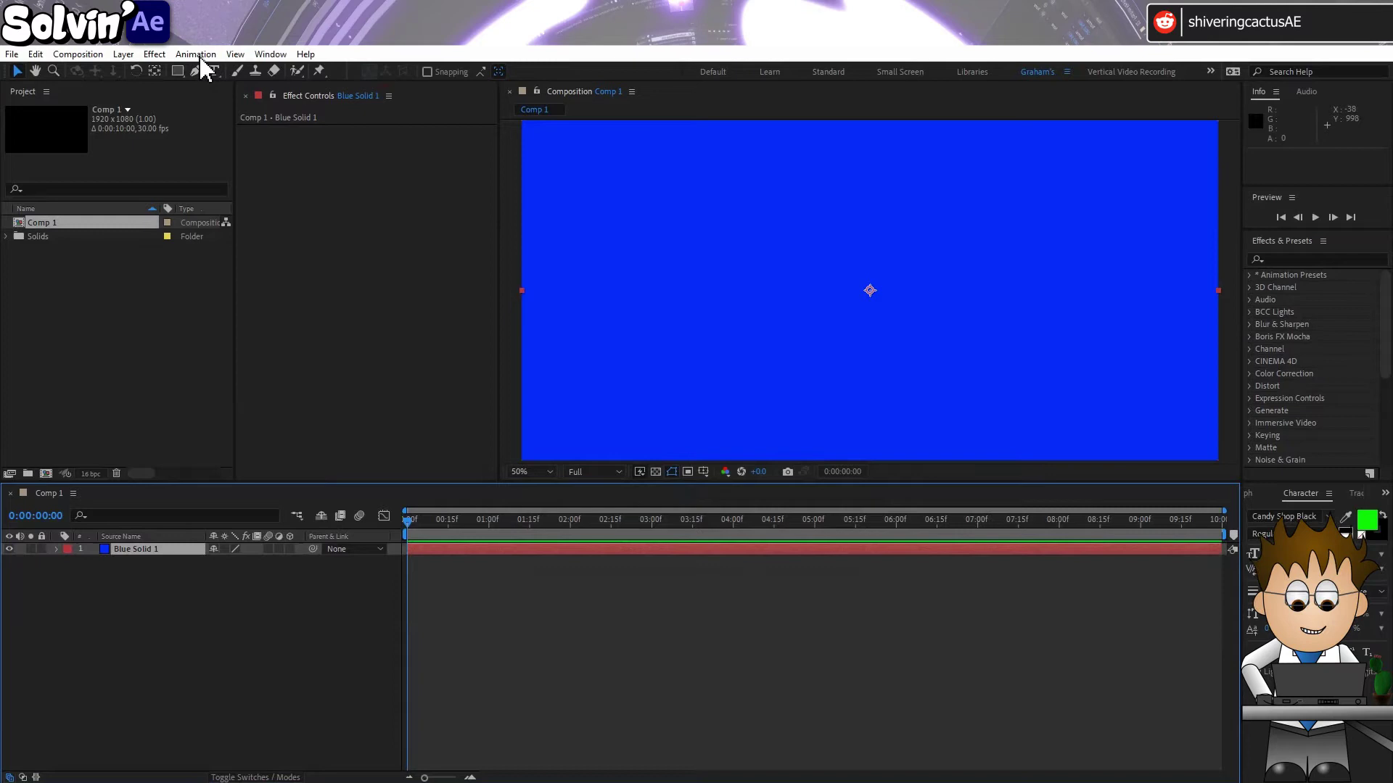
- Apply Video Copilot's Element effect to Blue Solid 1 and open its Scene Setup
left_click(156, 55)
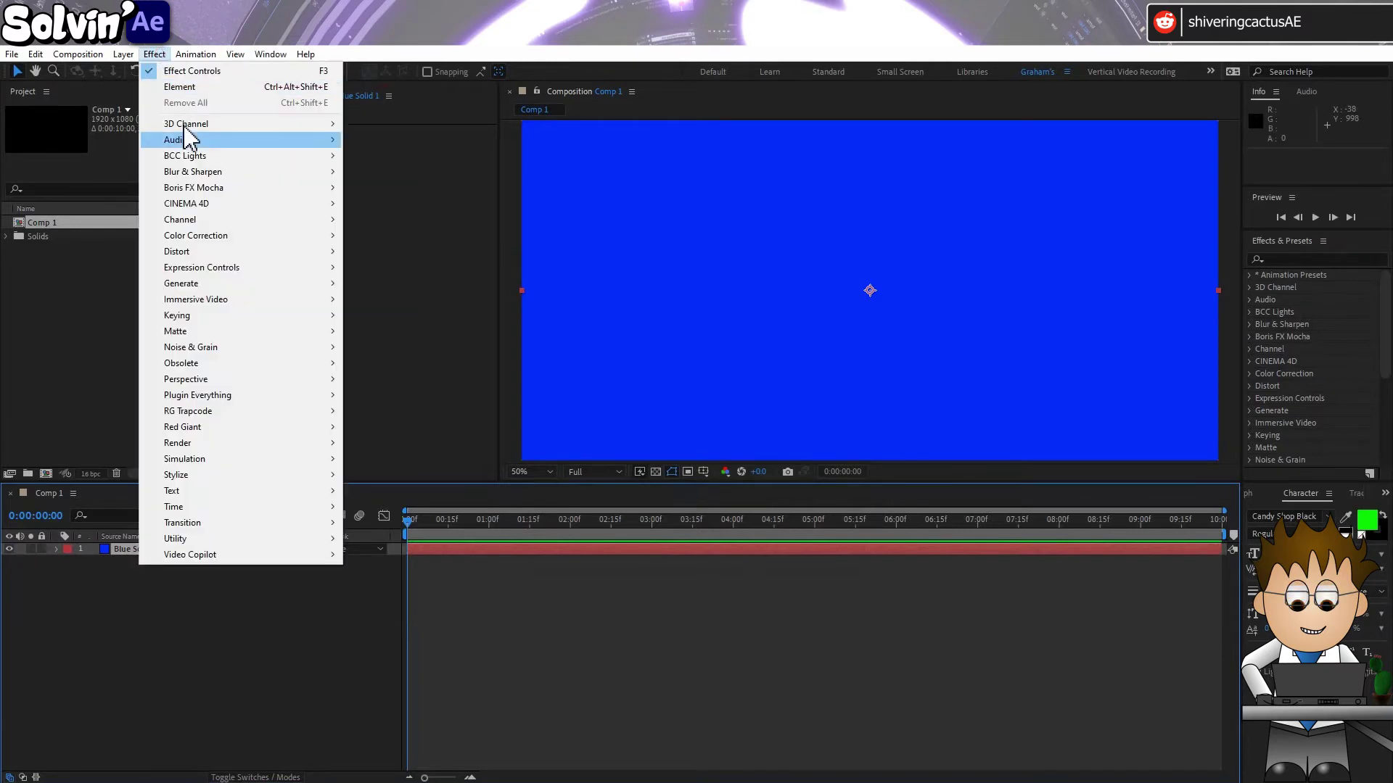
mouse_move(262, 552)
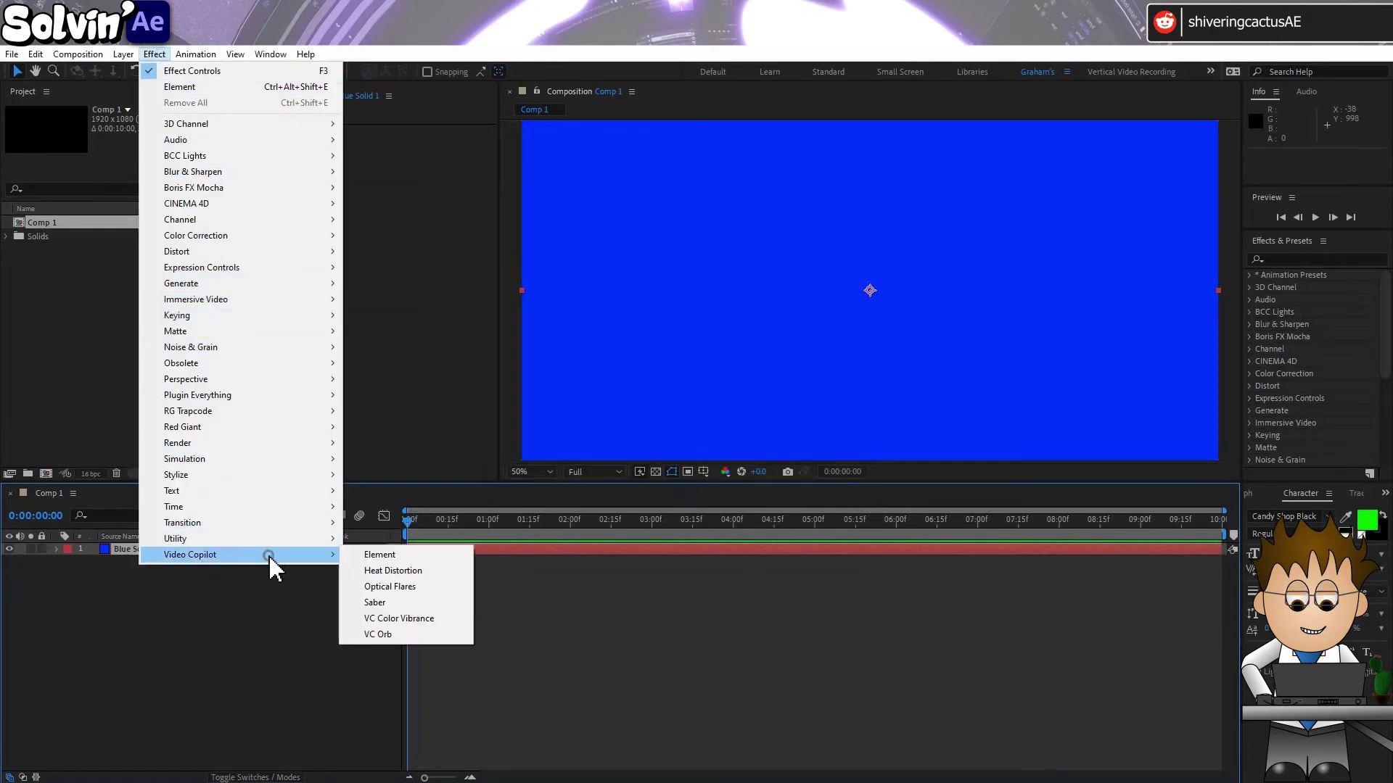
left_click(438, 555)
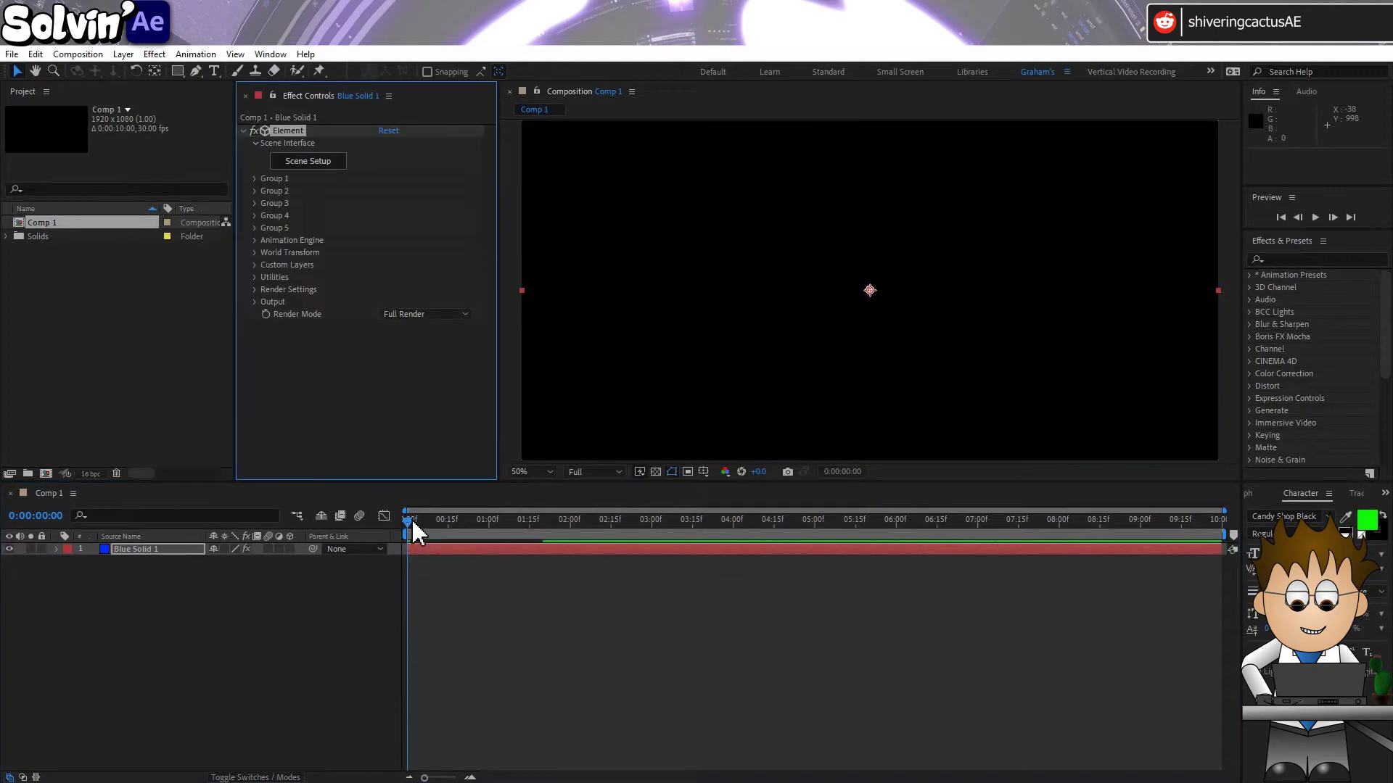
left_click(308, 162)
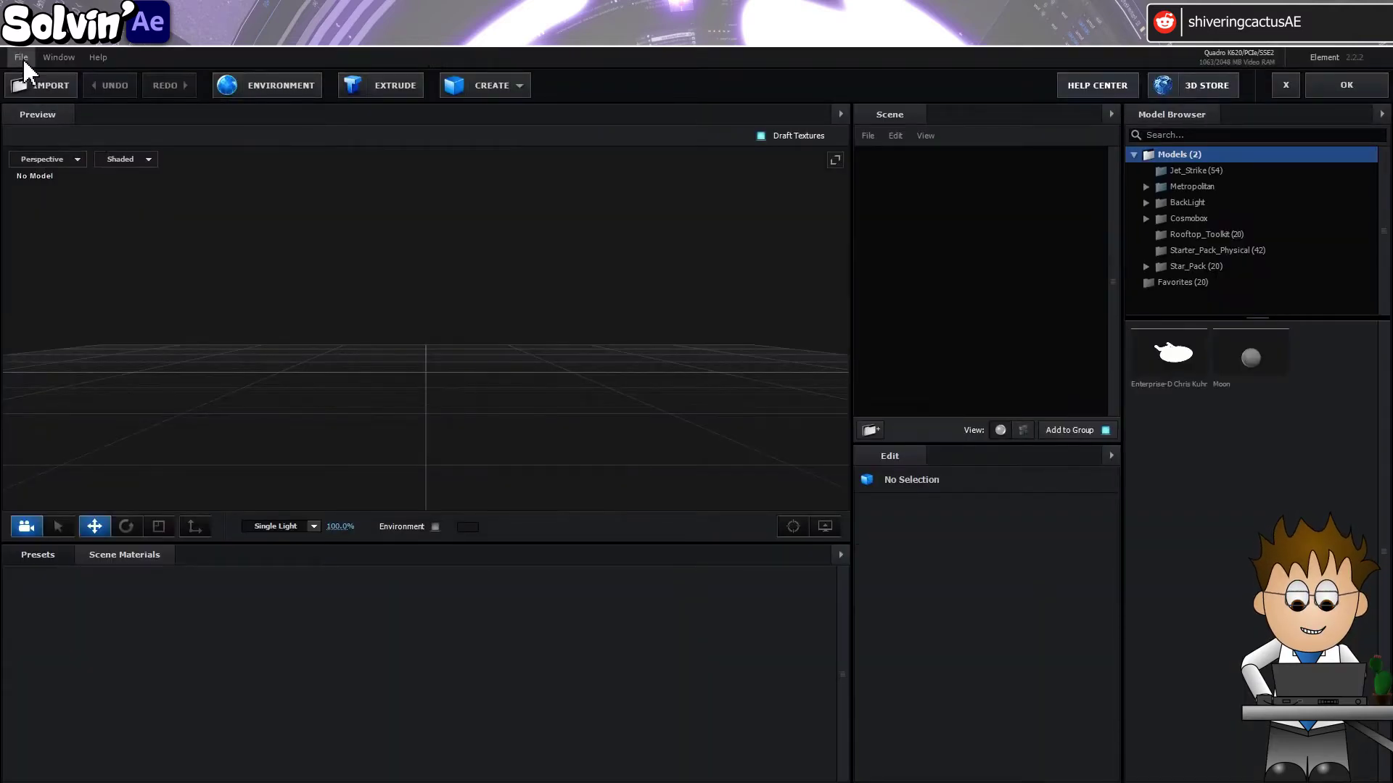
- Import OBJ Sequences > chase head butt left as a 3D sequence, then orbit to a side view
left_click(23, 58)
mouse_move(99, 81)
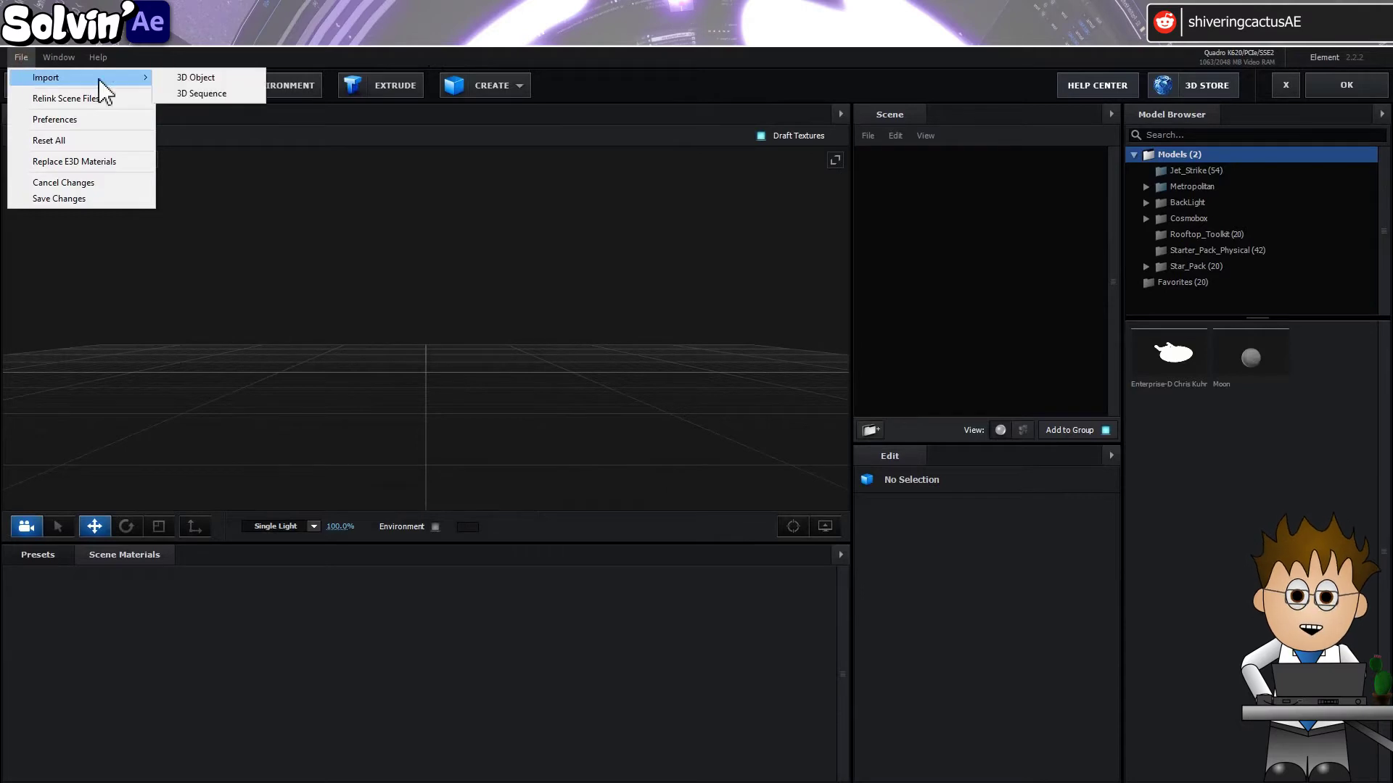
left_click(234, 93)
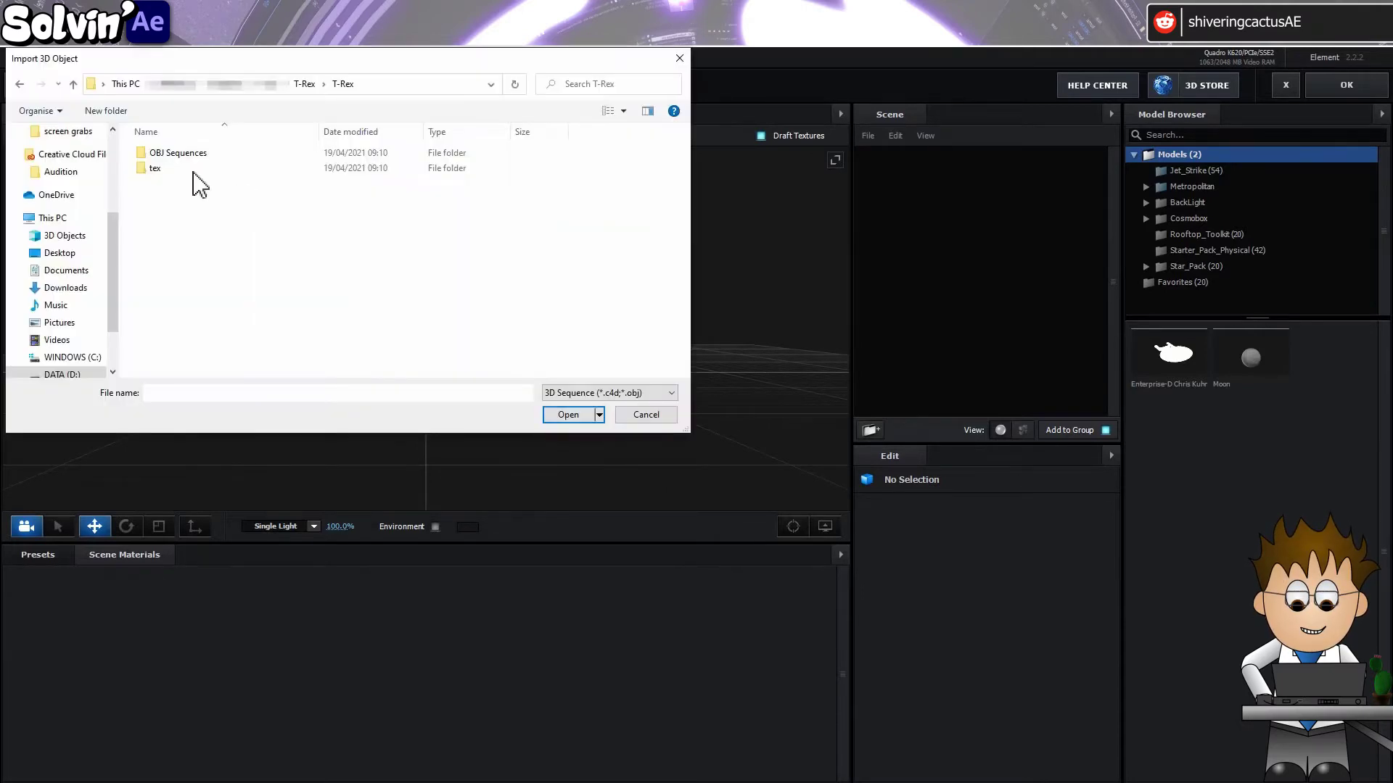
left_click(186, 152)
double_click(186, 153)
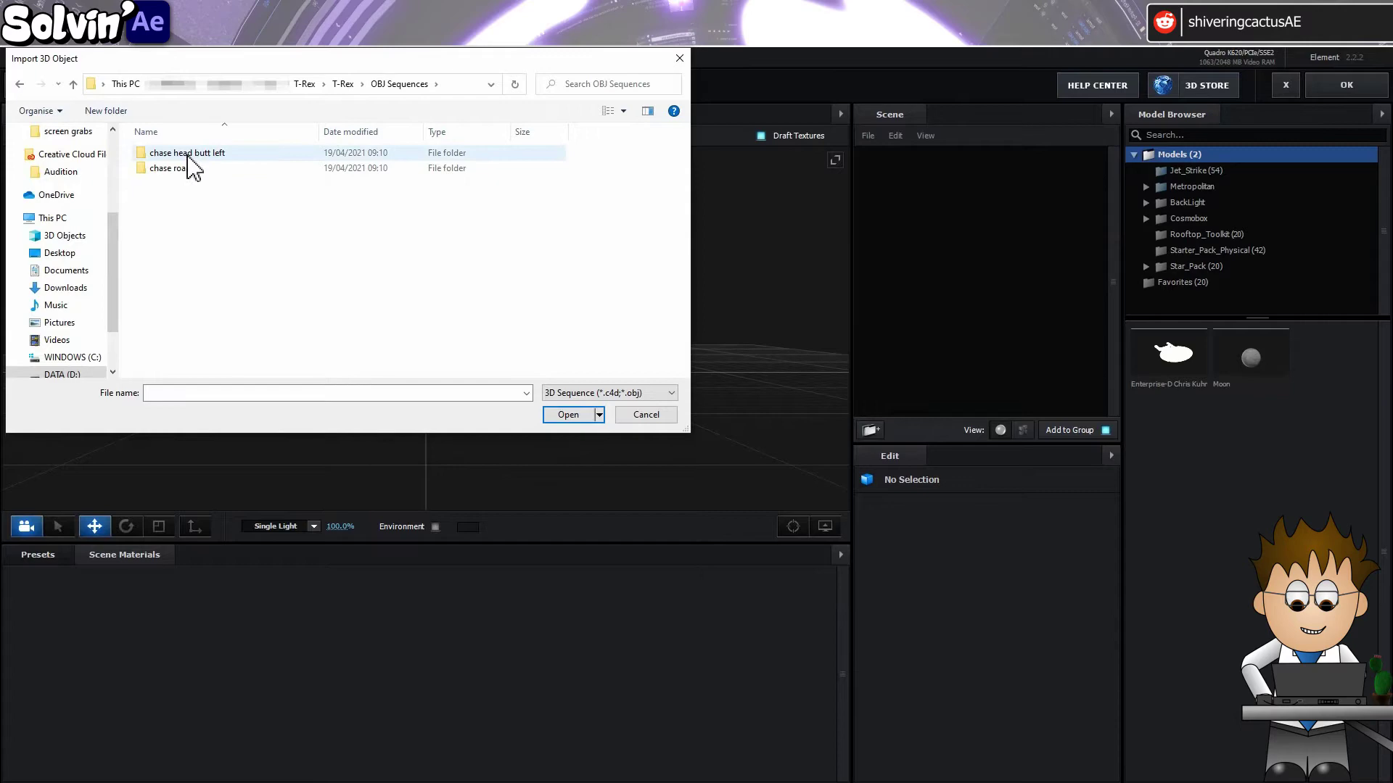
double_click(188, 153)
left_click(188, 166)
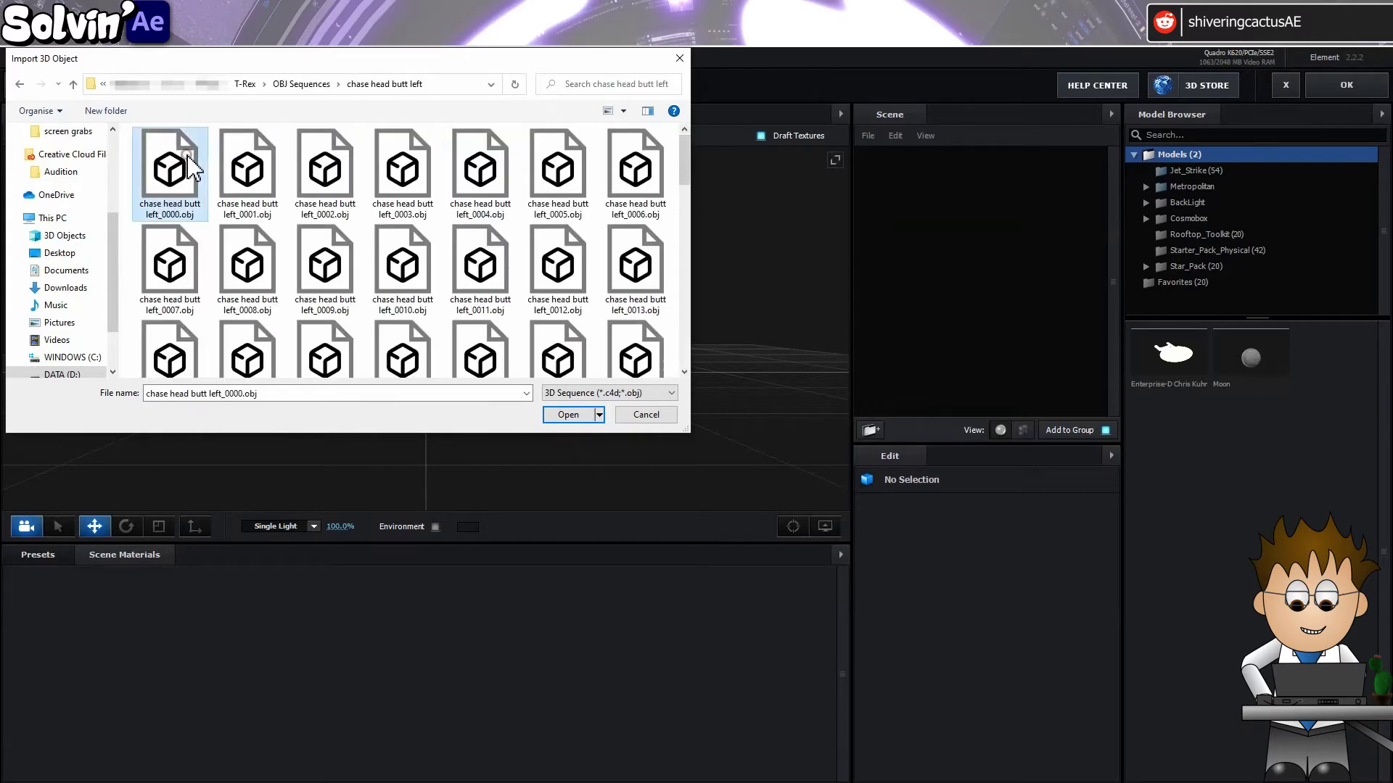
left_click(569, 415)
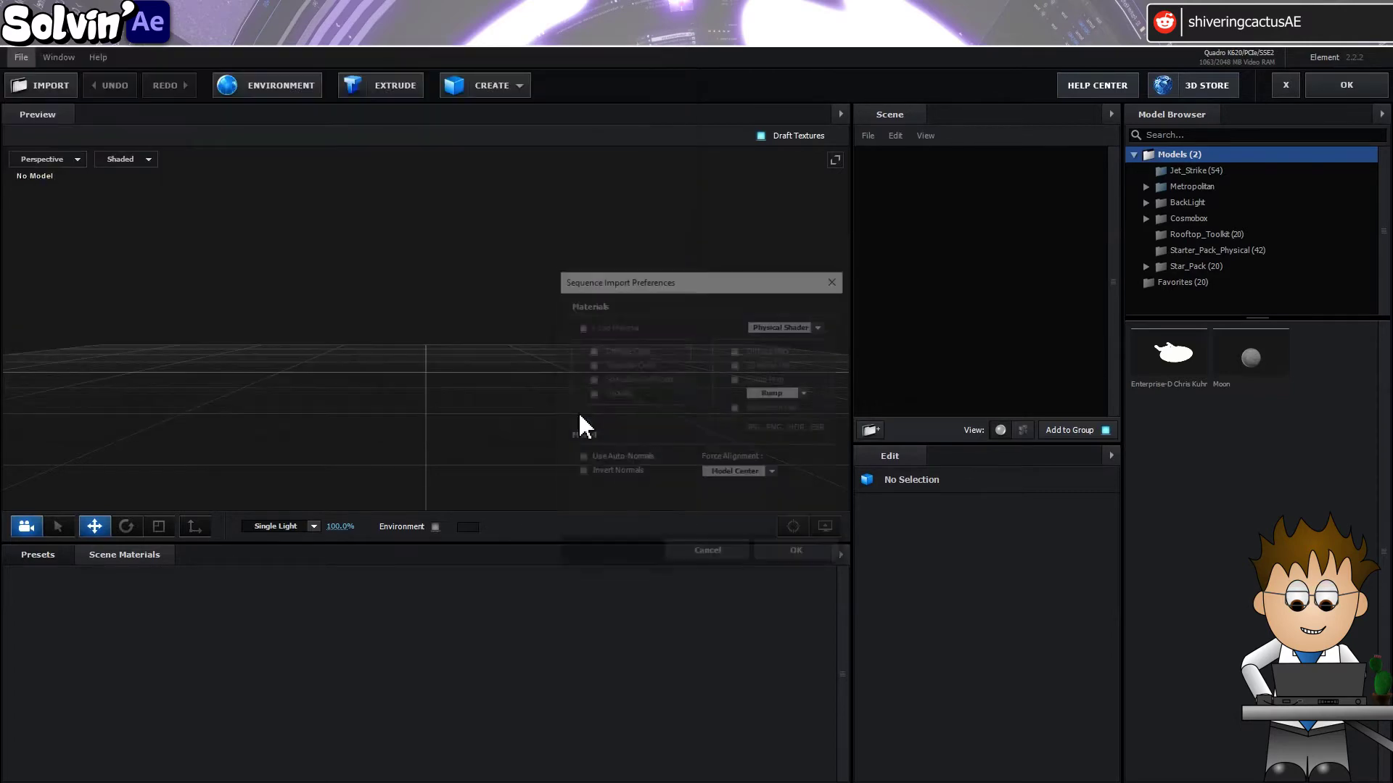
left_click(794, 550)
scroll(506, 364, "down", 5)
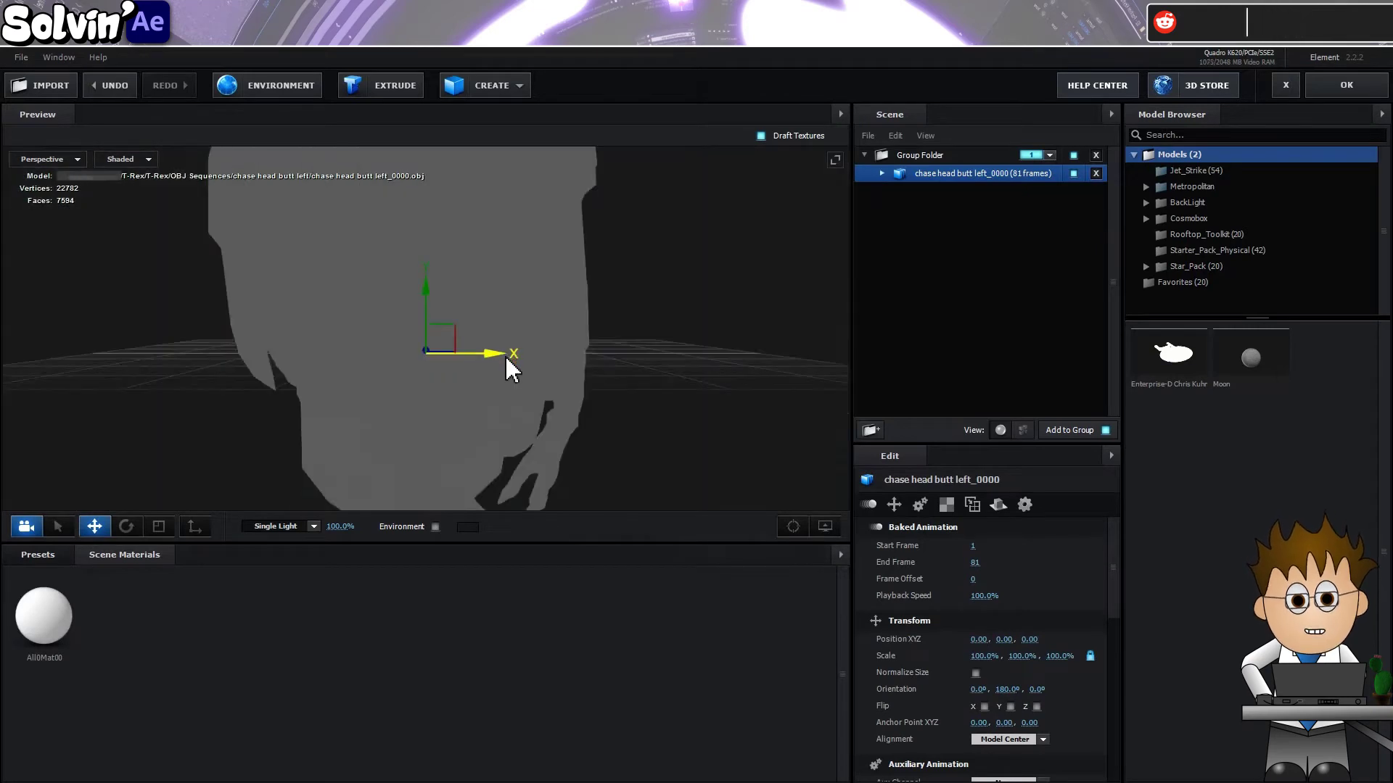
mouse_move(529, 399)
left_mouse_down()
mouse_move(488, 413)
mouse_move(507, 414)
left_mouse_up()
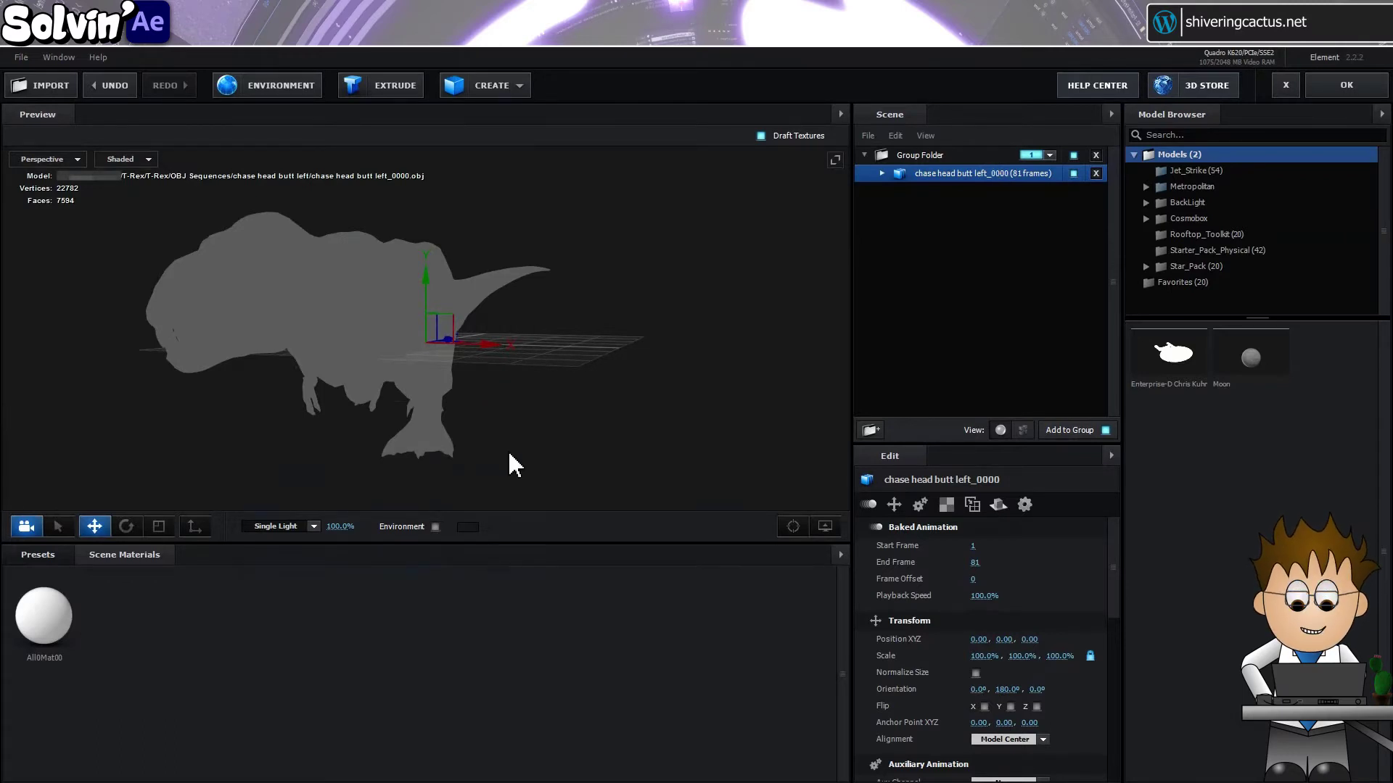
- Set trexDiff.jpg as the diffuse texture of the AllOMat00 material
left_click(35, 610)
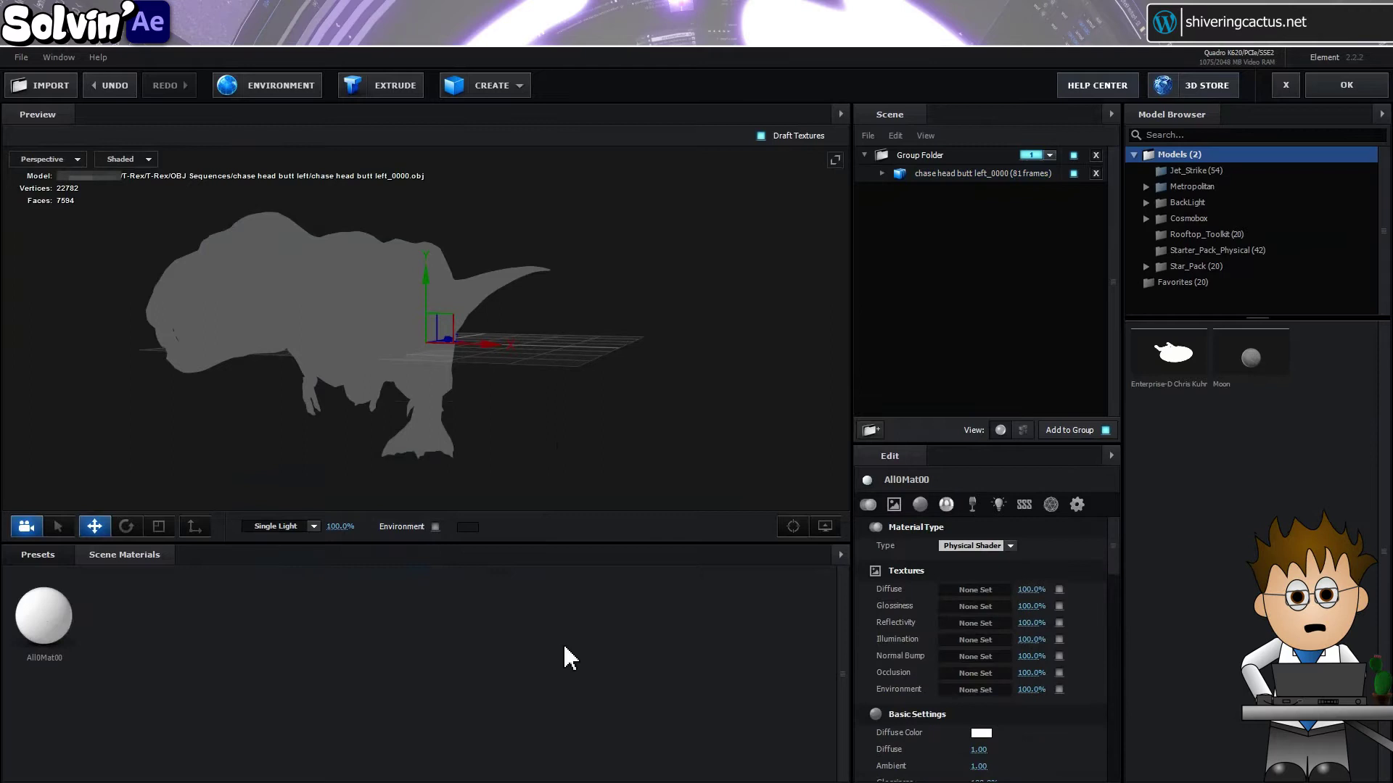
left_click(988, 589)
left_click(1029, 502)
key("alt+Tab")
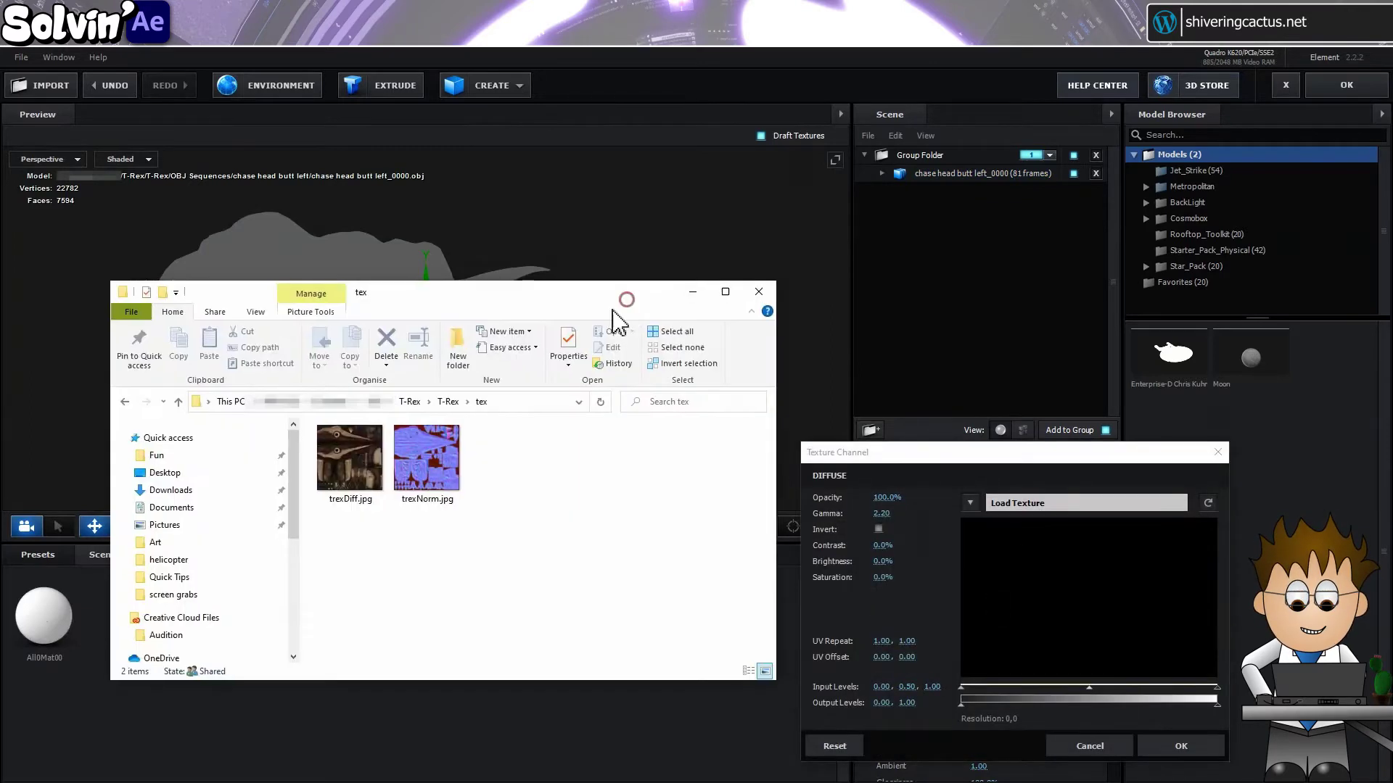
left_click_drag(349, 458, 1058, 560)
left_click(1181, 747)
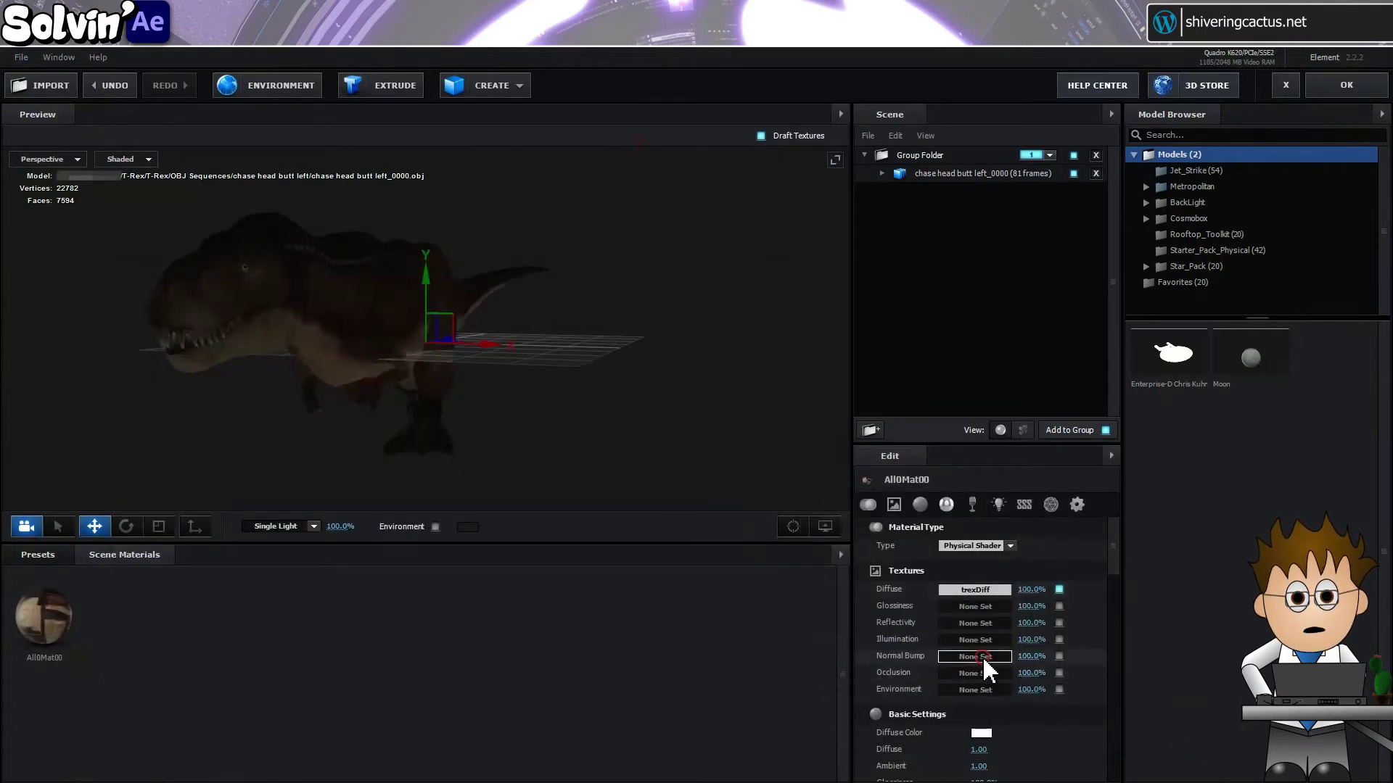
- Load trexNorm.jpg into the material's Normal Bump slot
left_click(982, 656)
mouse_move(410, 779)
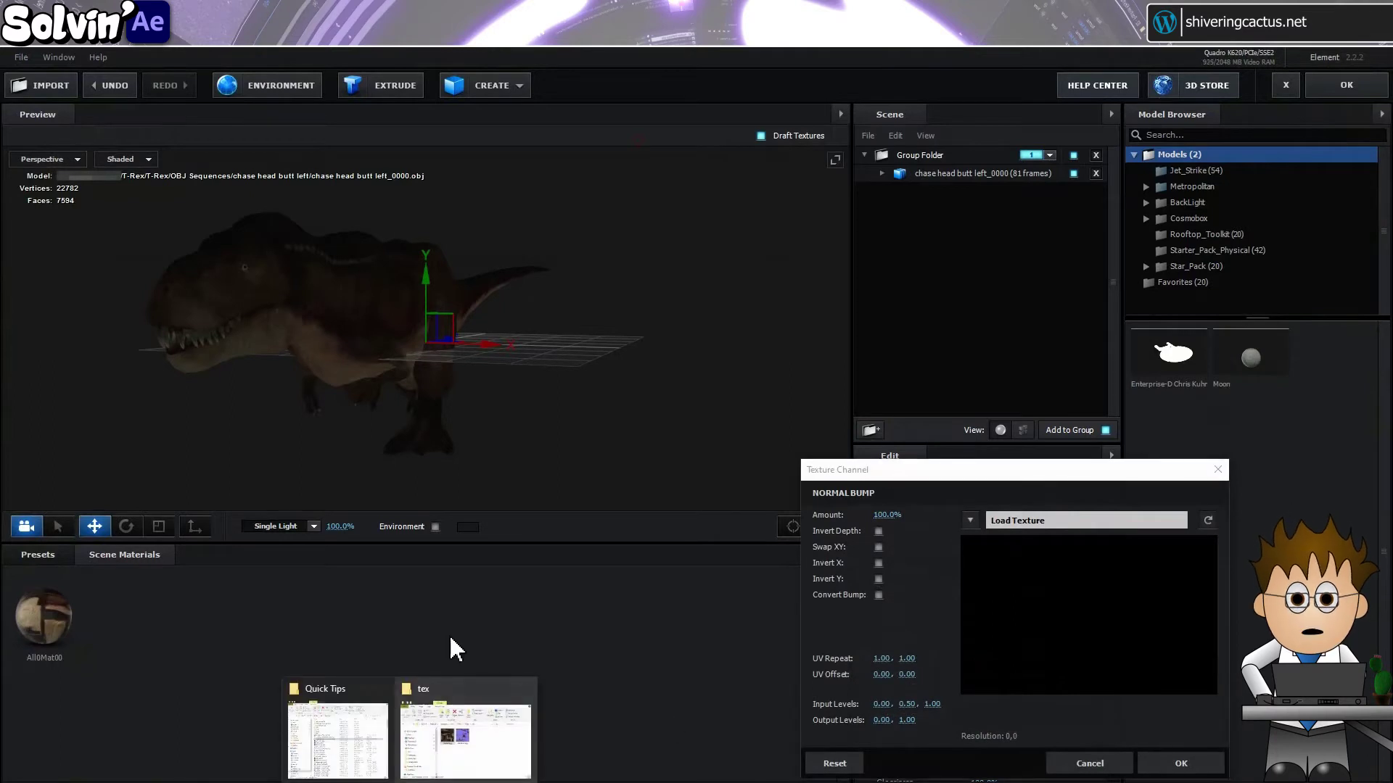
left_click(455, 718)
left_click_drag(438, 479, 1095, 589)
- Confirm the normal bump, move the T-rex's pivot to its feet, set it on the ground, and apply
left_click(1179, 764)
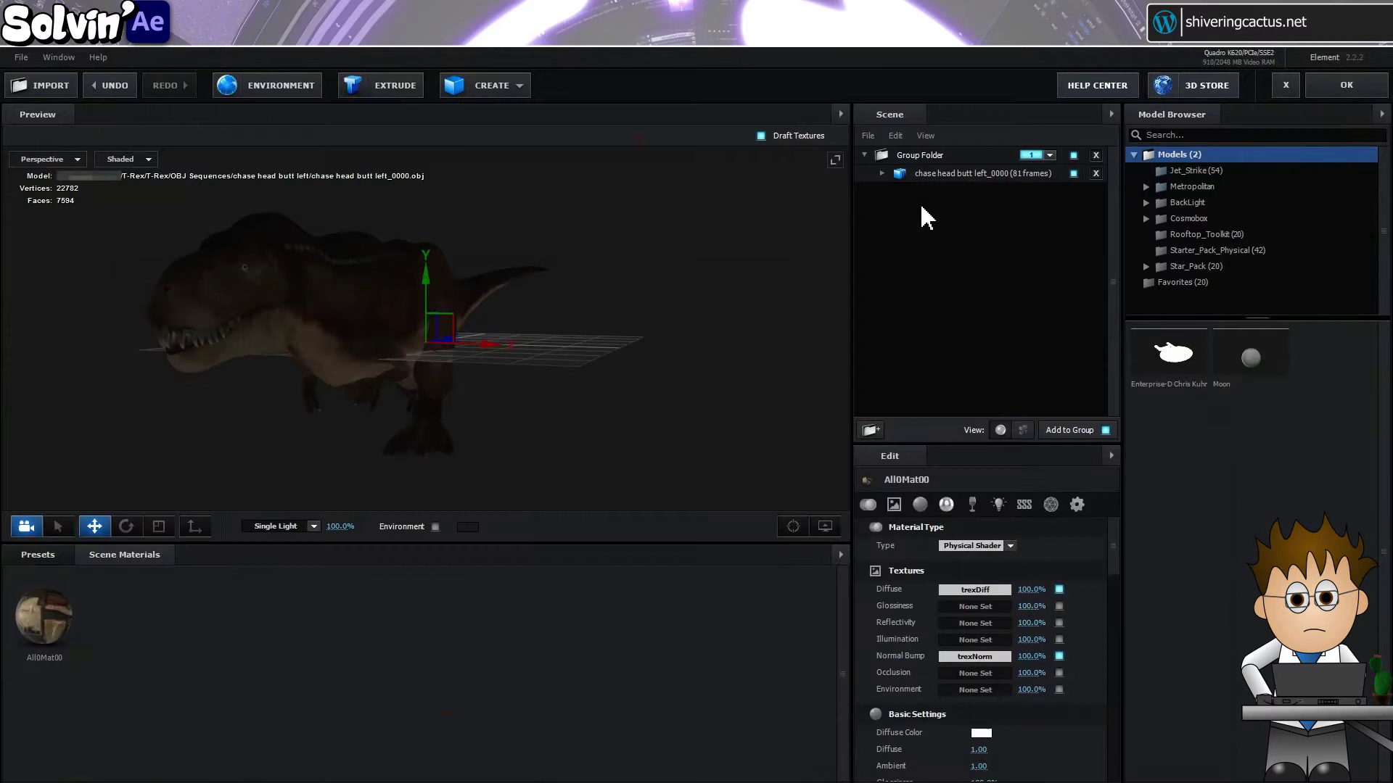
left_click(944, 178)
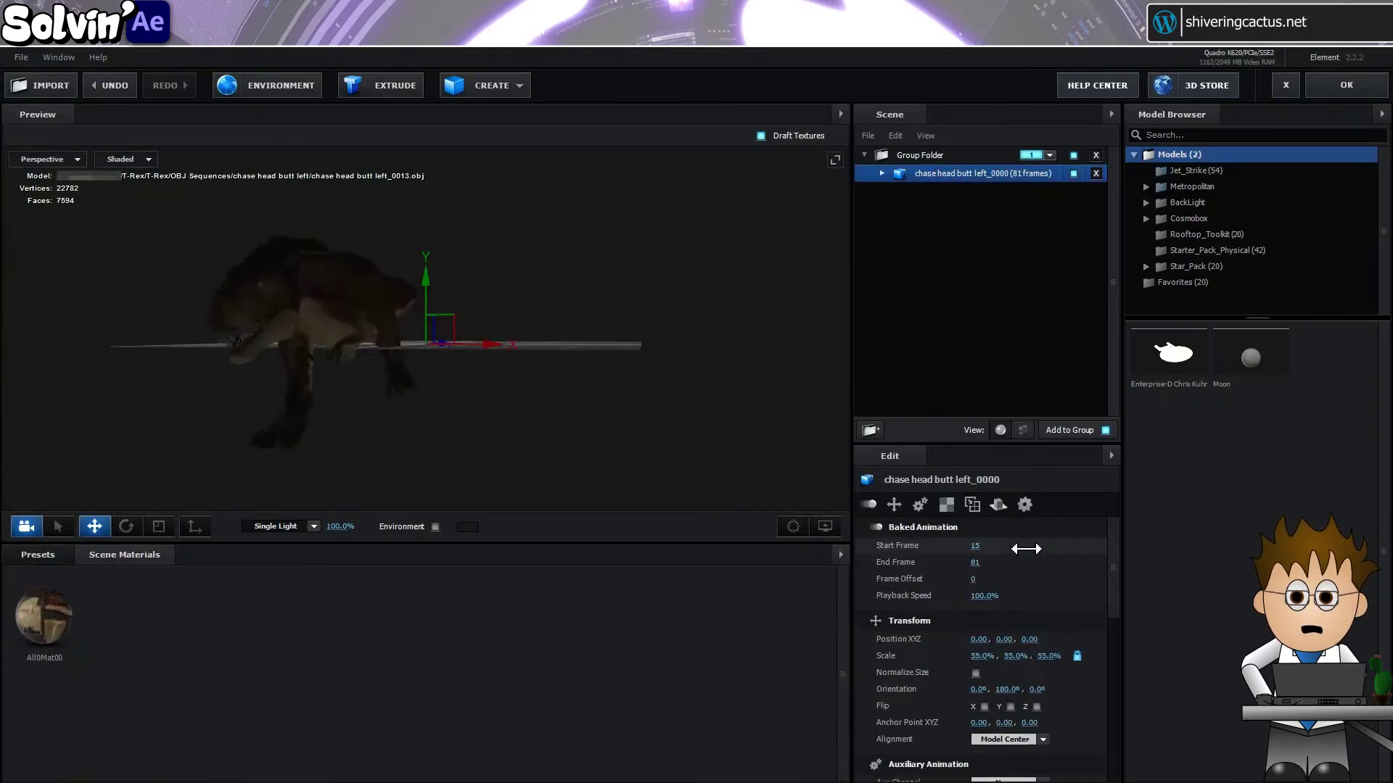
left_click(195, 526)
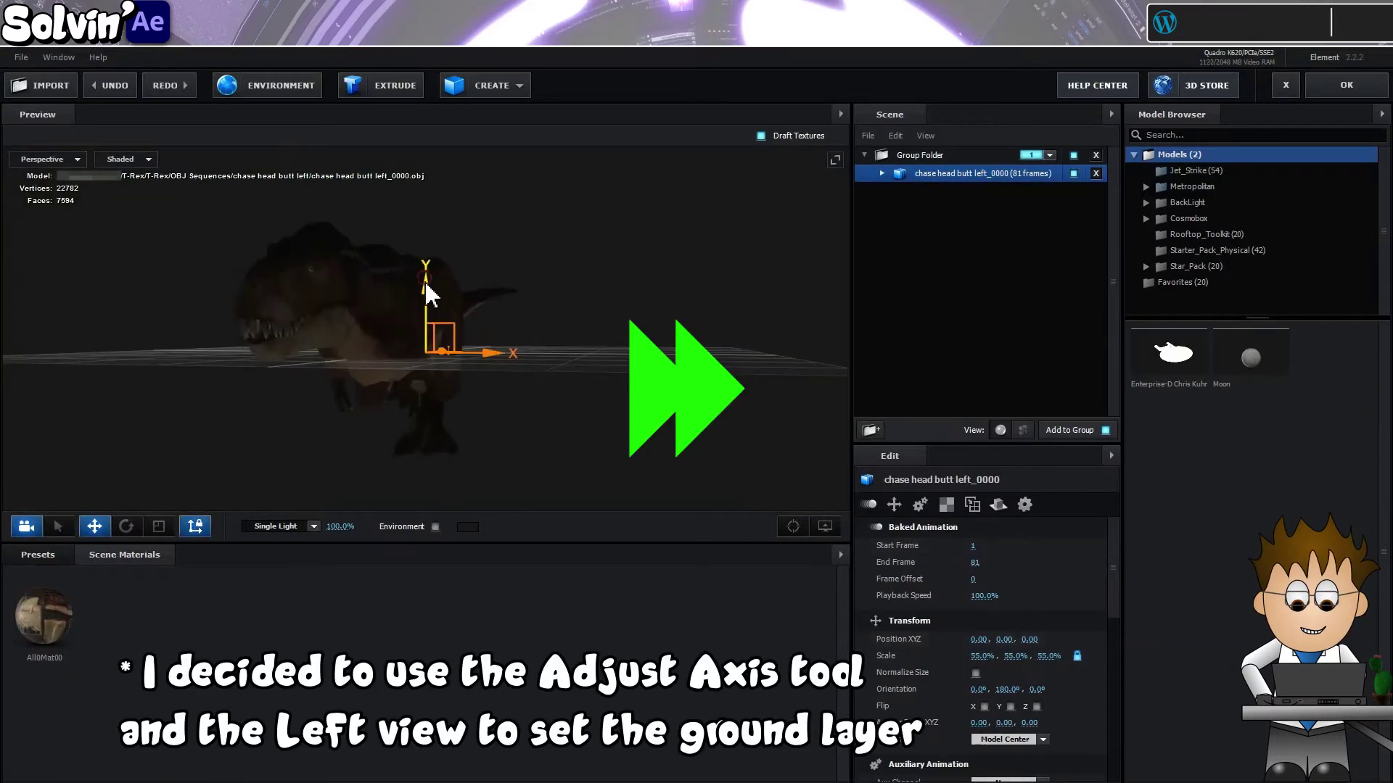
left_click(47, 159)
left_click(77, 209)
left_click_drag(352, 361, 293, 343)
left_click(47, 158)
left_click(44, 169)
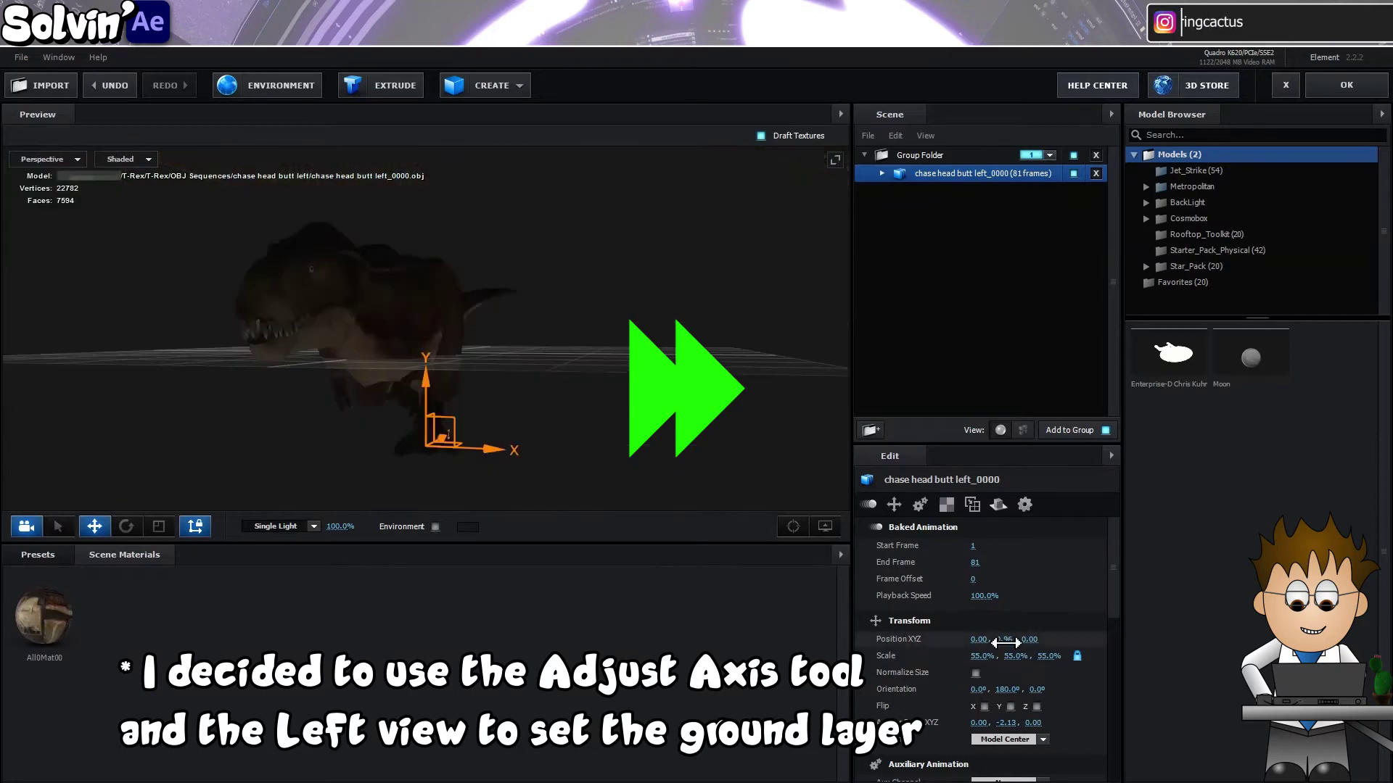
left_click(194, 526)
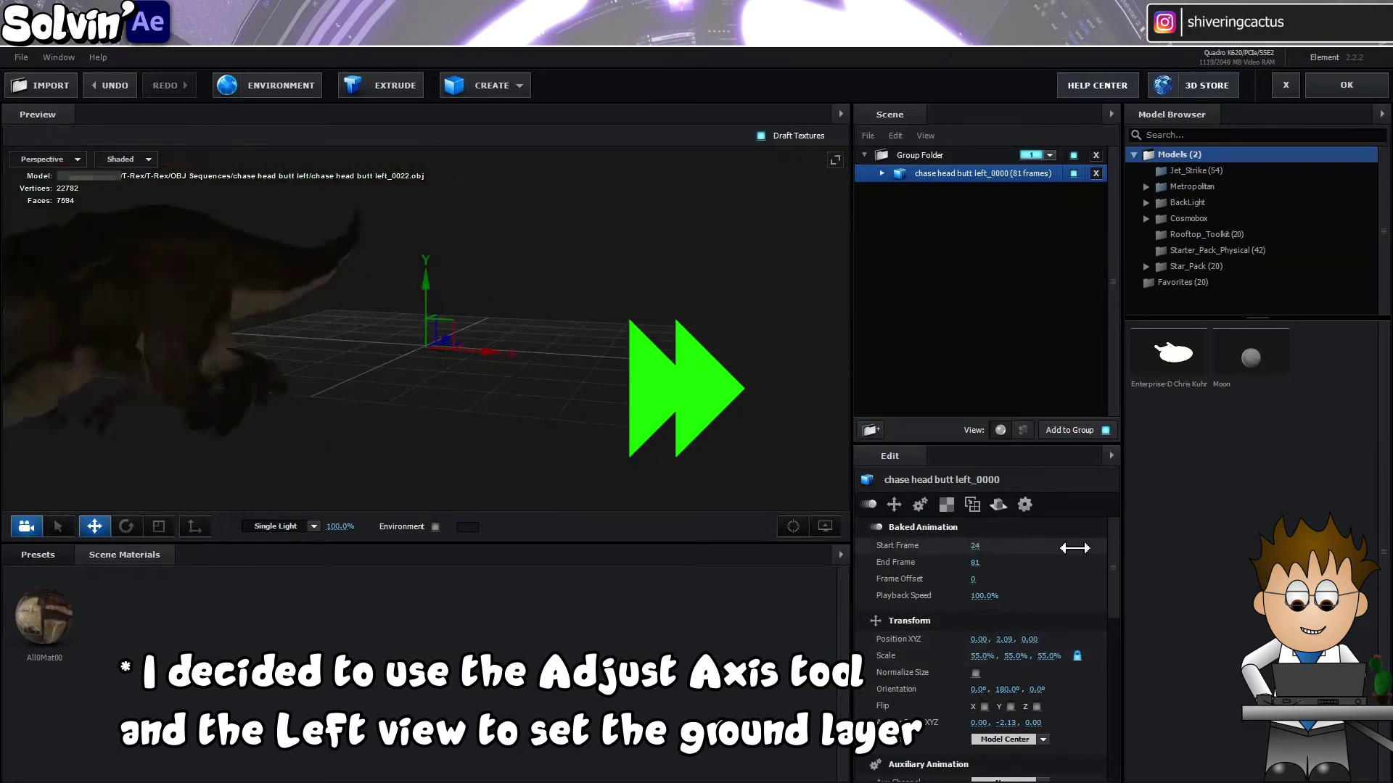
left_click(1346, 86)
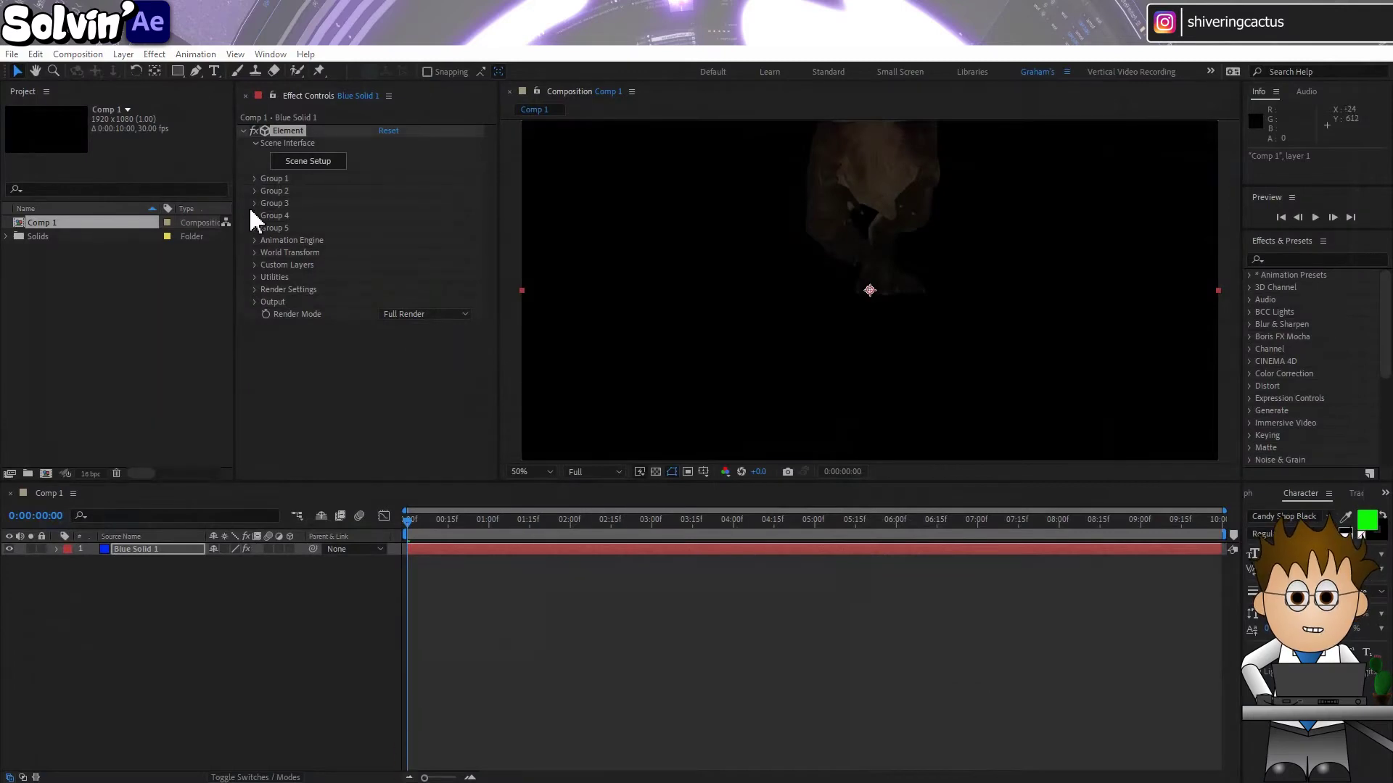
- Create a World Transform Null, drag it down to lower the T-rex, and add the green gradient BG
left_click(255, 253)
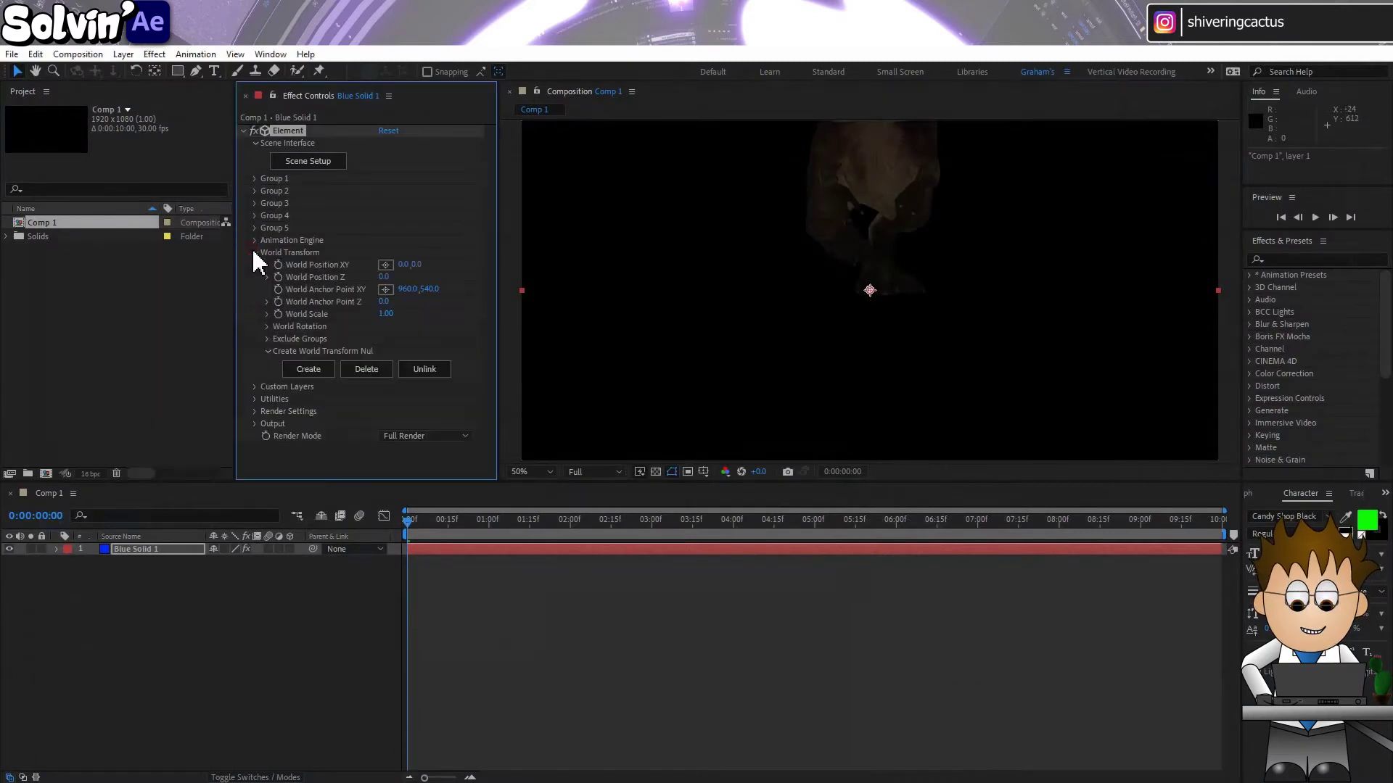
left_click(309, 369)
left_click(143, 549)
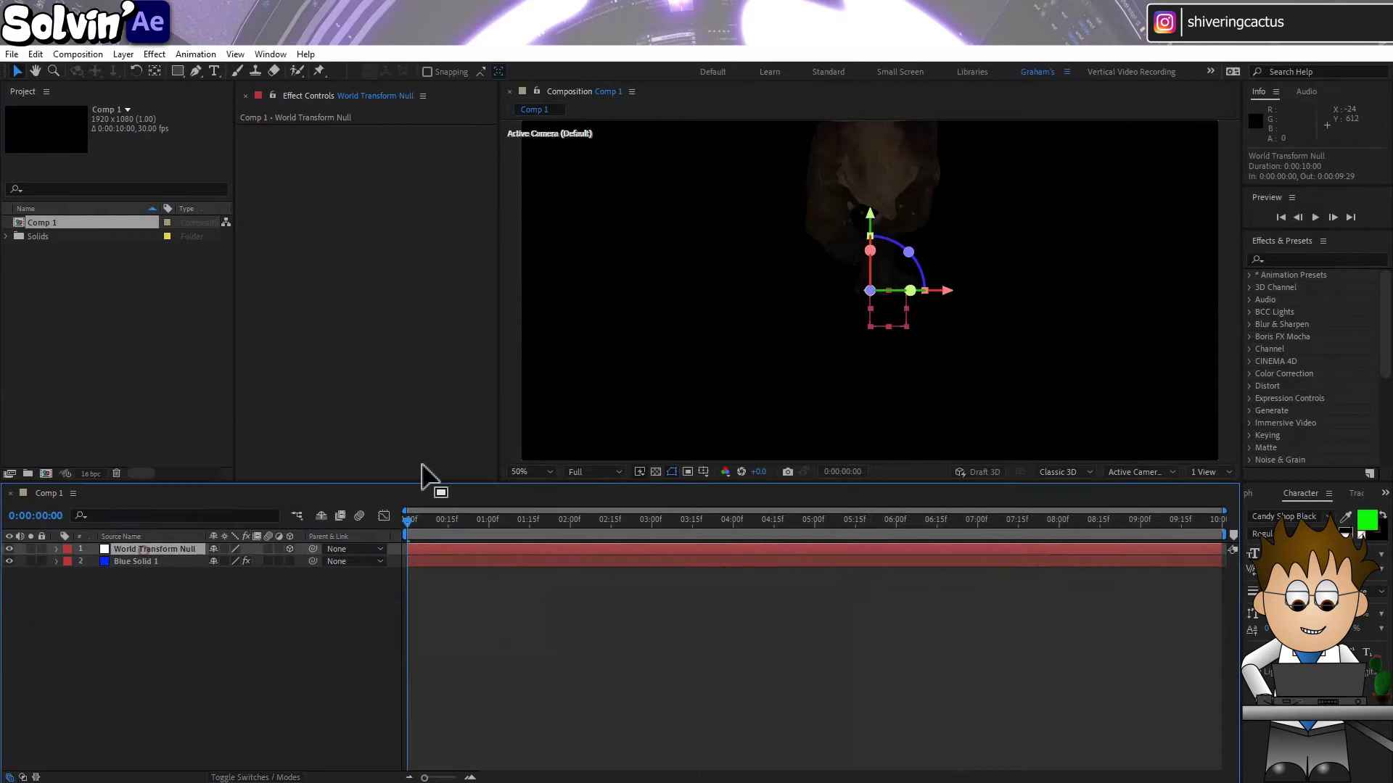
left_click_drag(877, 227, 877, 329)
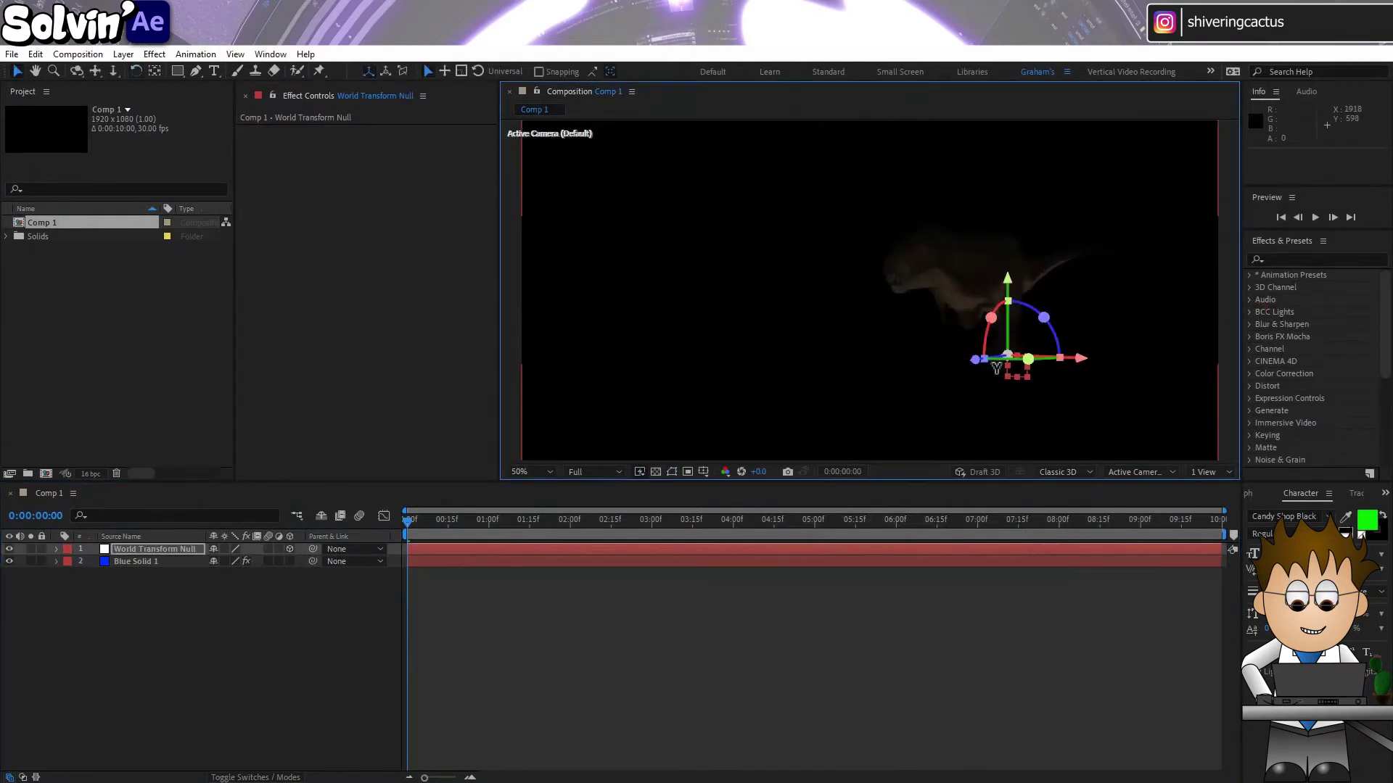
left_click_drag(1331, 311, 373, 537)
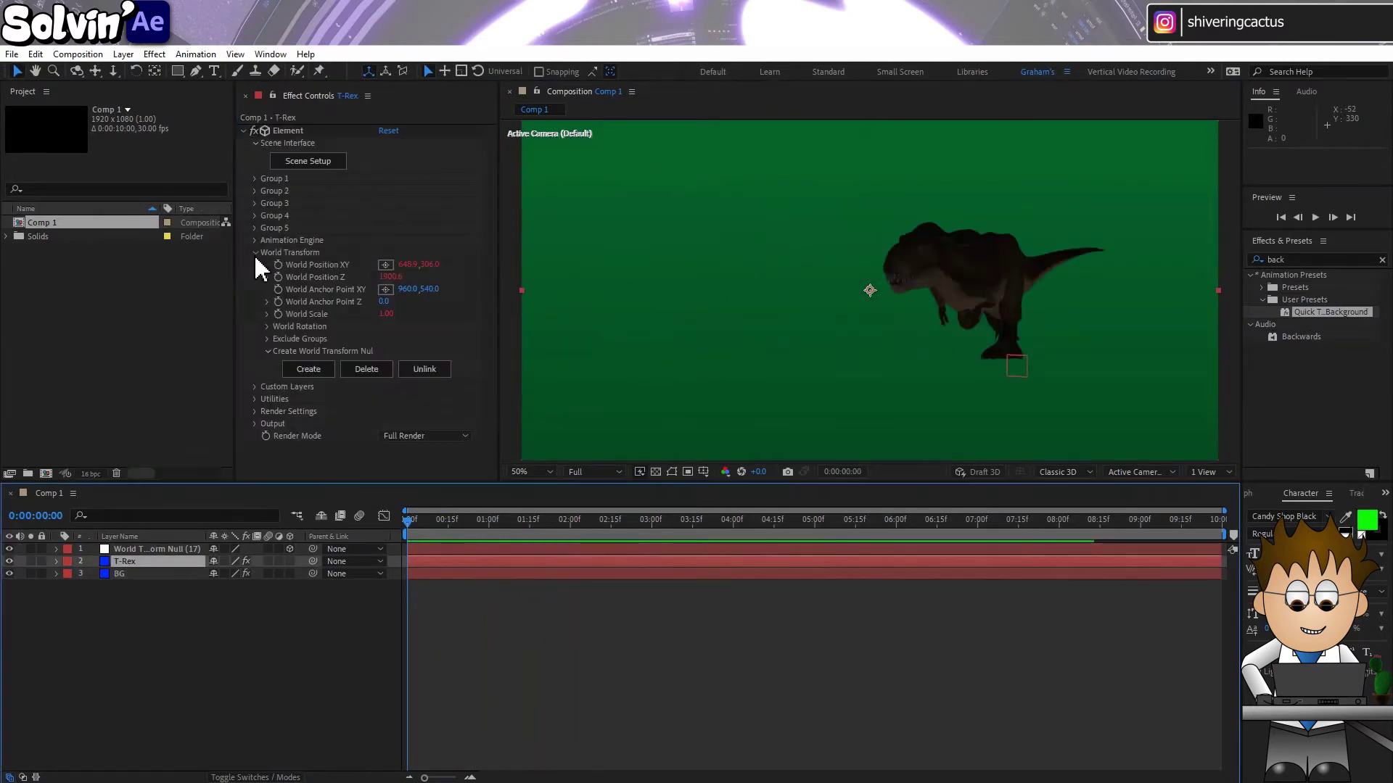
- Collapse World Transform and expand Group 1's Particle Look and Baked Animation settings
left_click(256, 253)
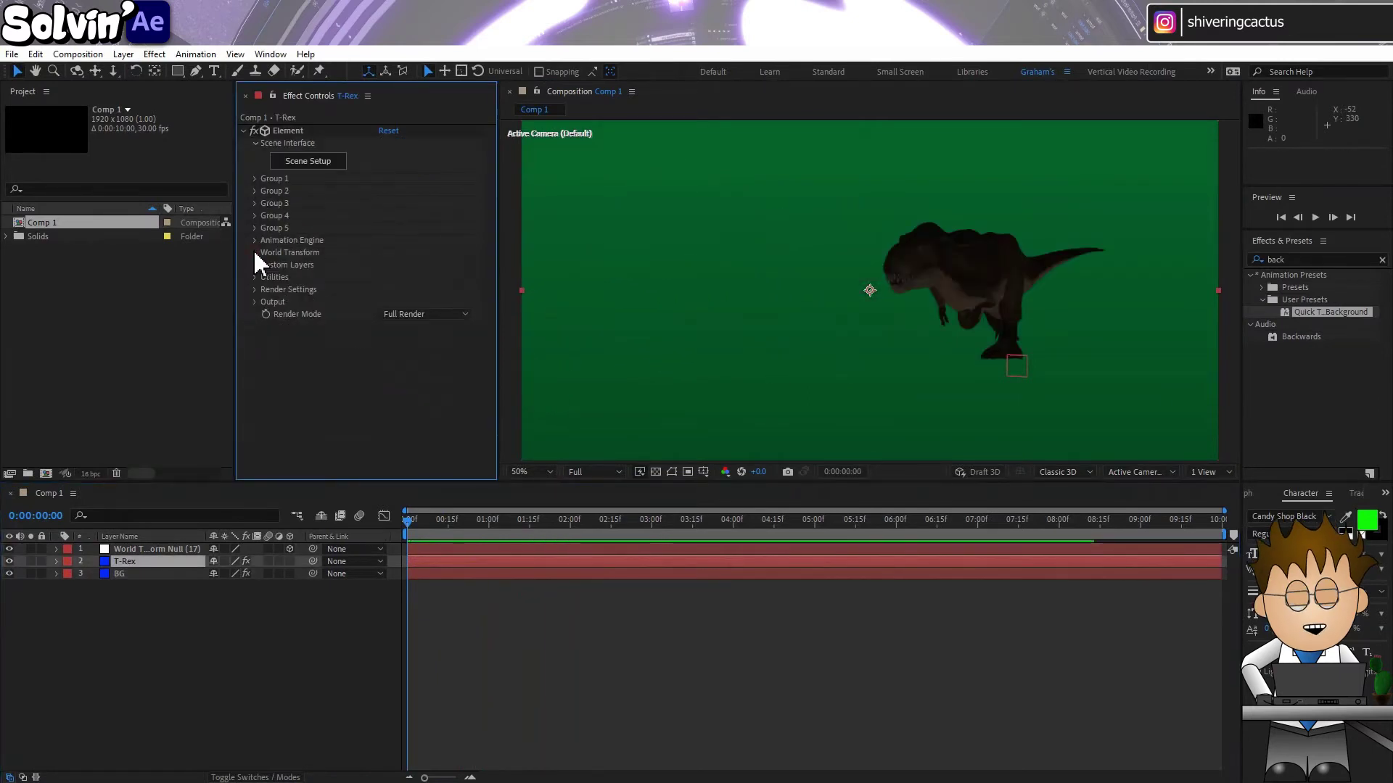
left_click(255, 180)
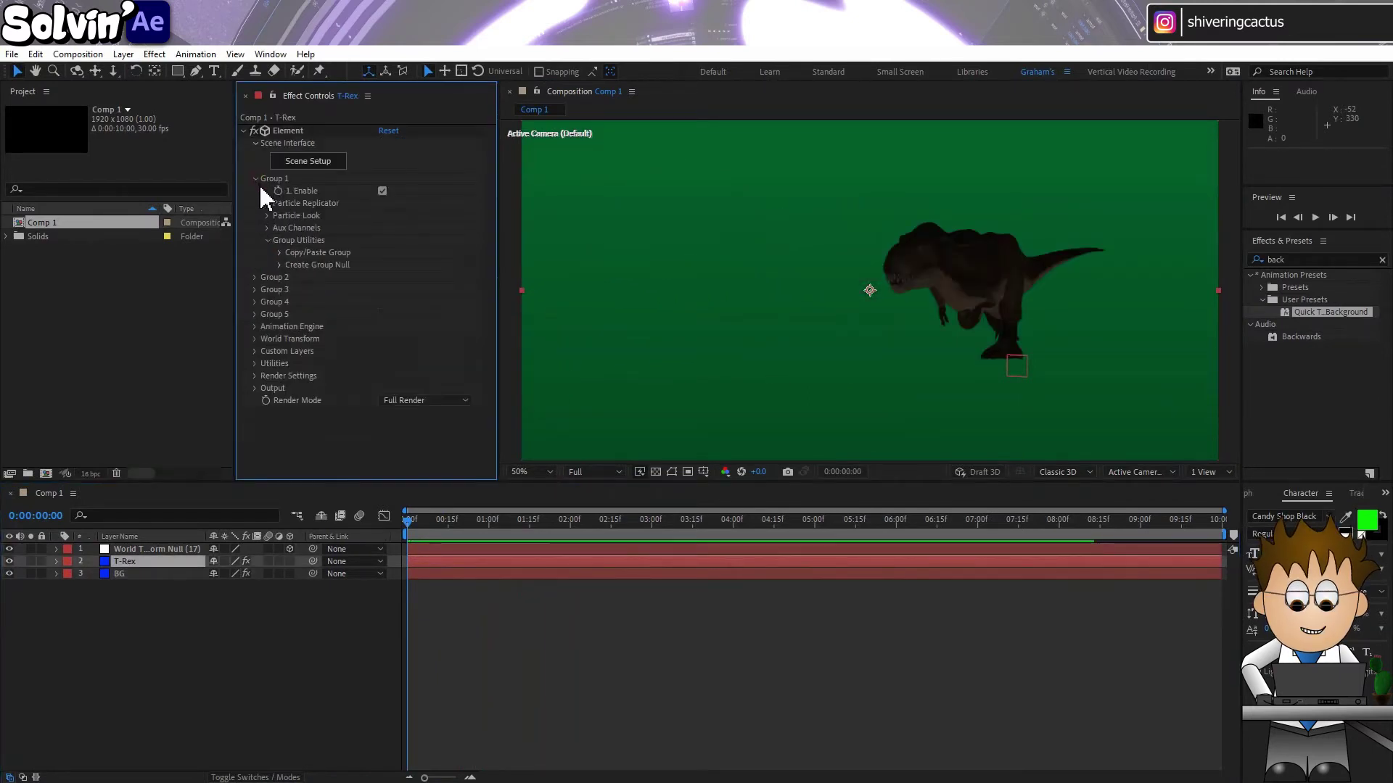
left_click(267, 216)
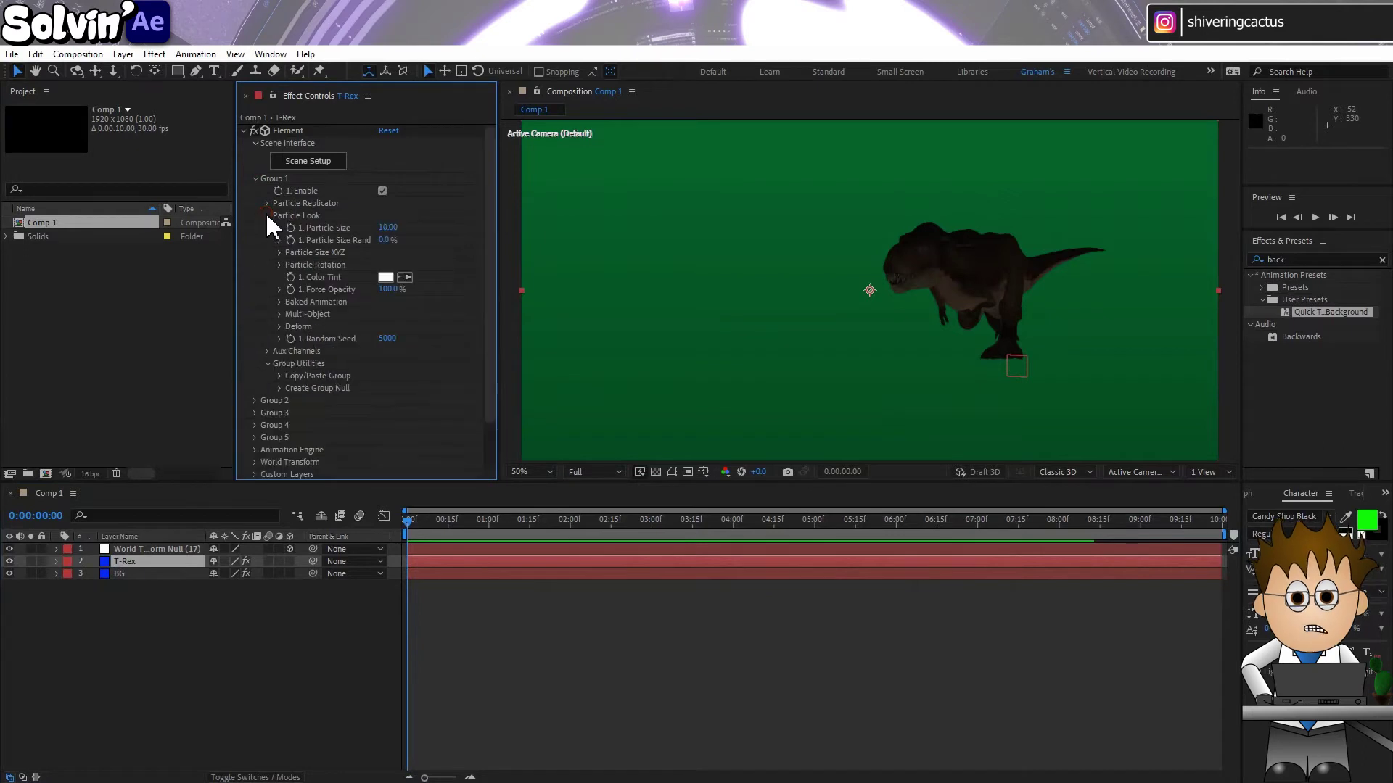
left_click(279, 302)
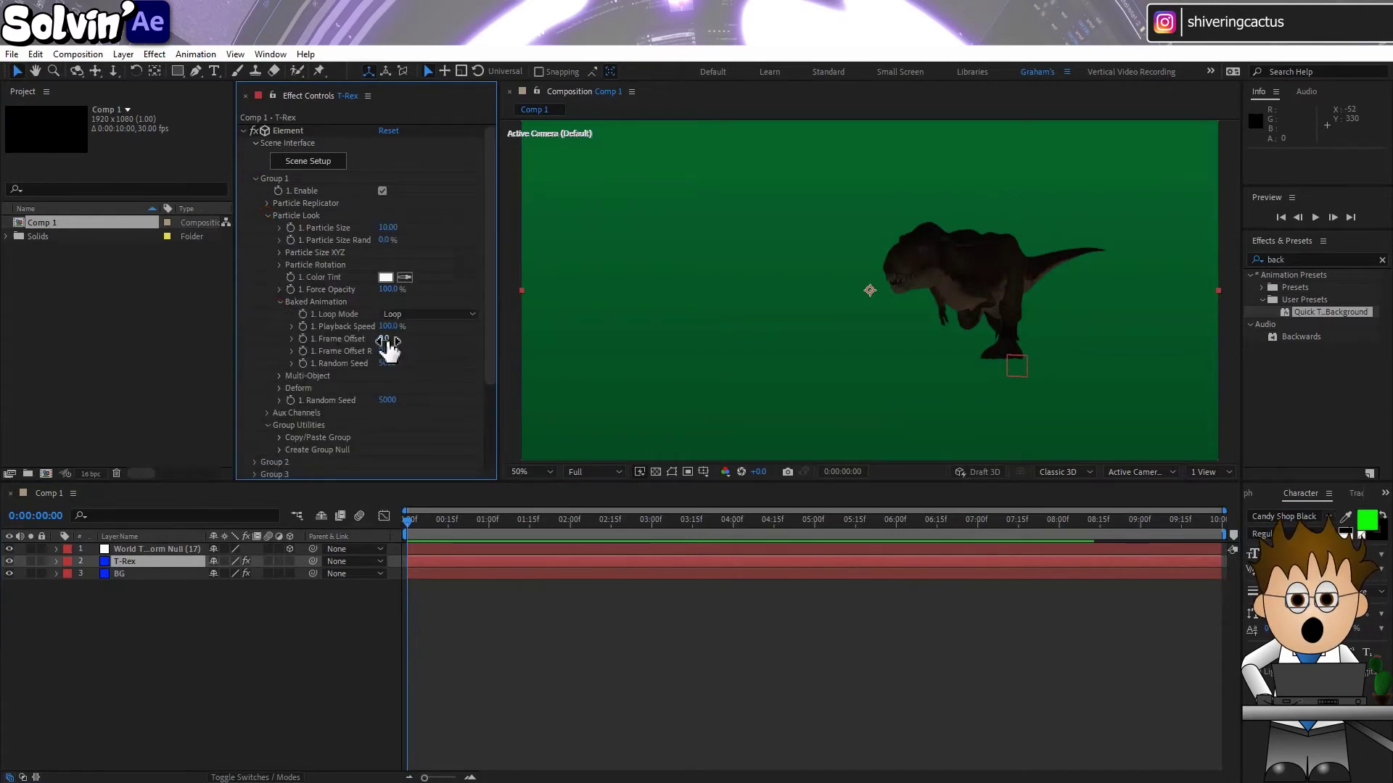
- Try Freeze at End while scrubbing Frame Offset, then return to Loop with Frame Offset about -13
left_click_drag(389, 340, 437, 362)
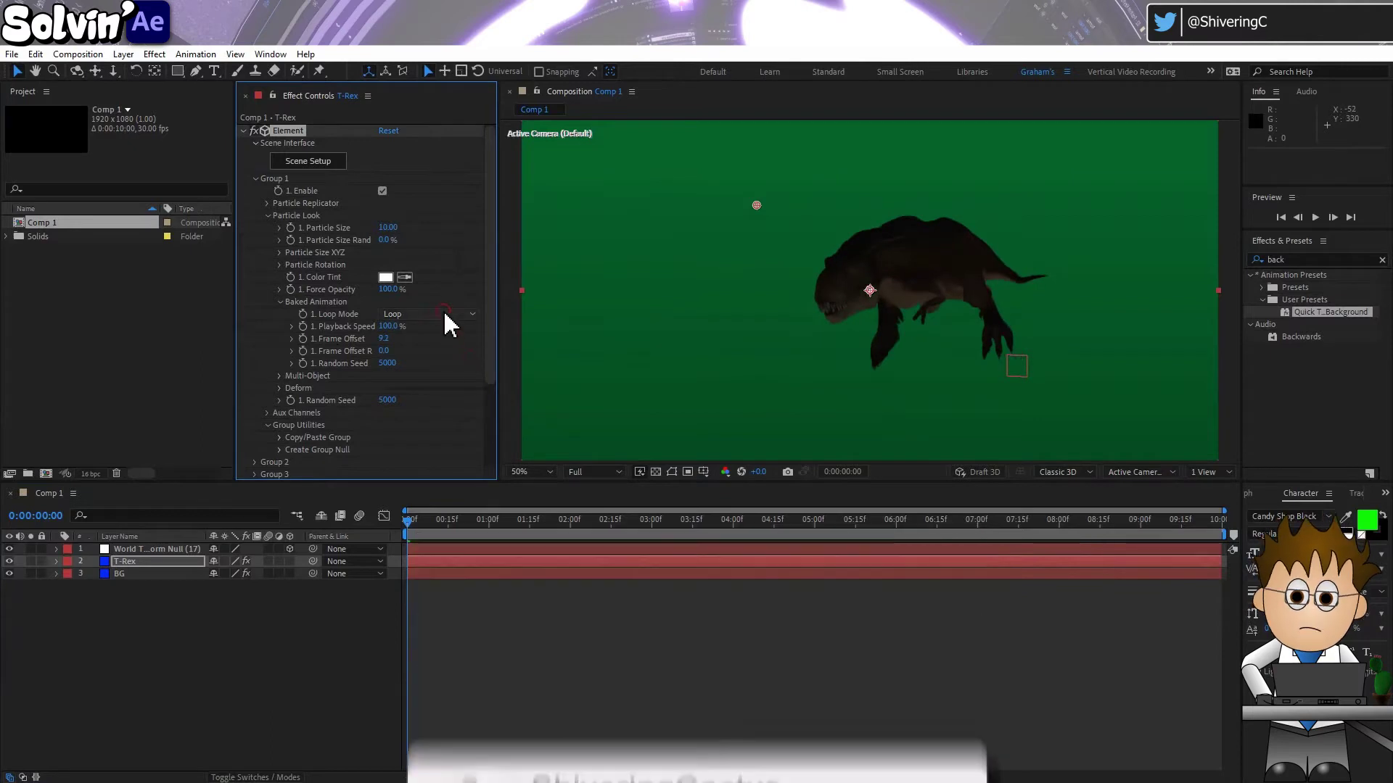
left_click(444, 315)
left_click(428, 362)
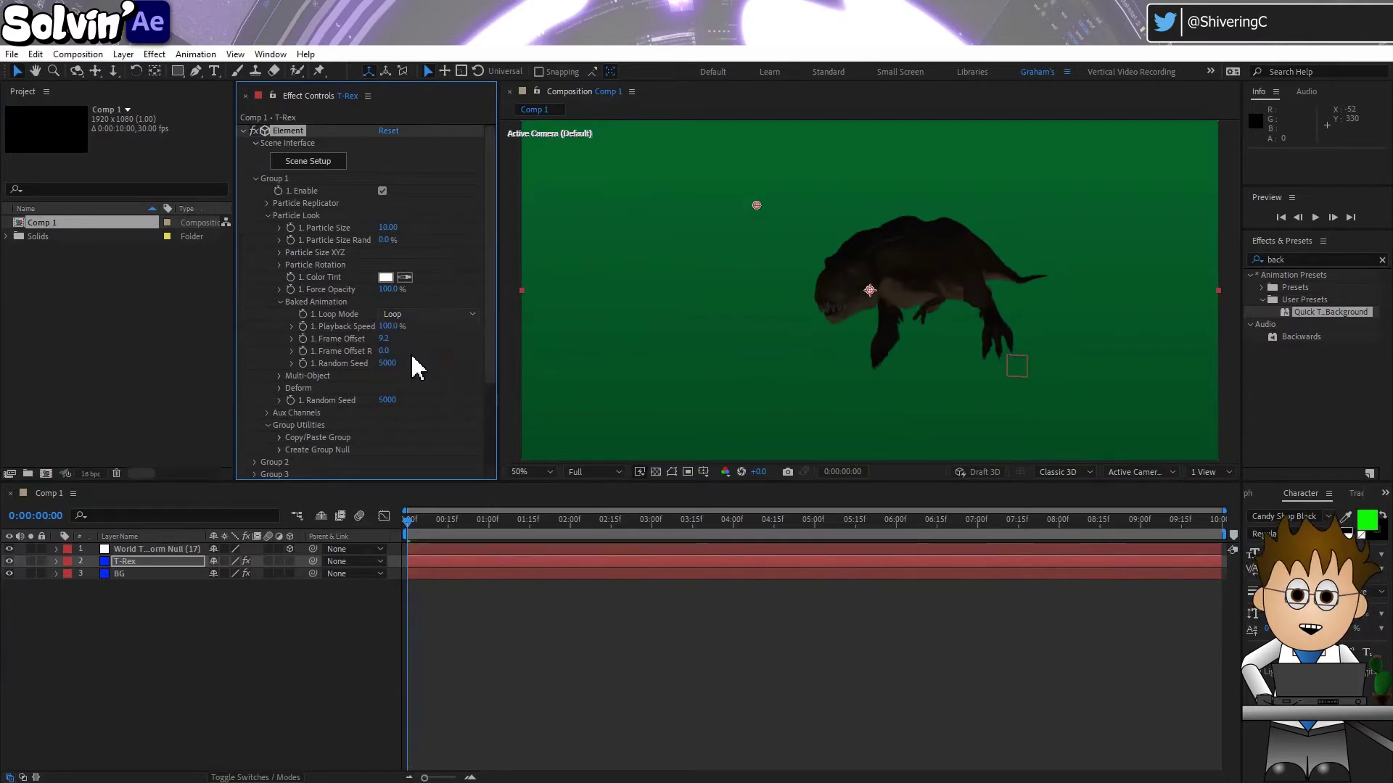
left_click_drag(384, 338, 307, 334)
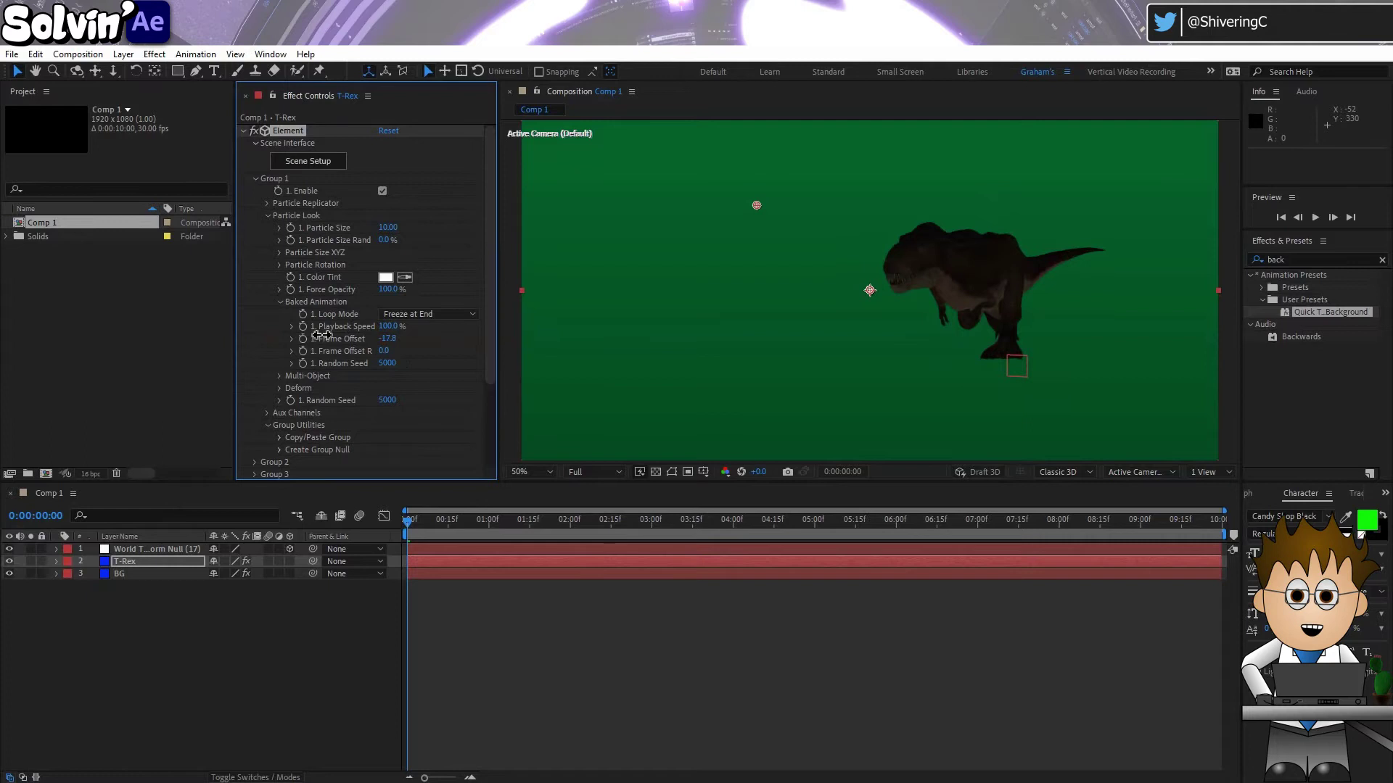
left_click(428, 314)
left_click(430, 330)
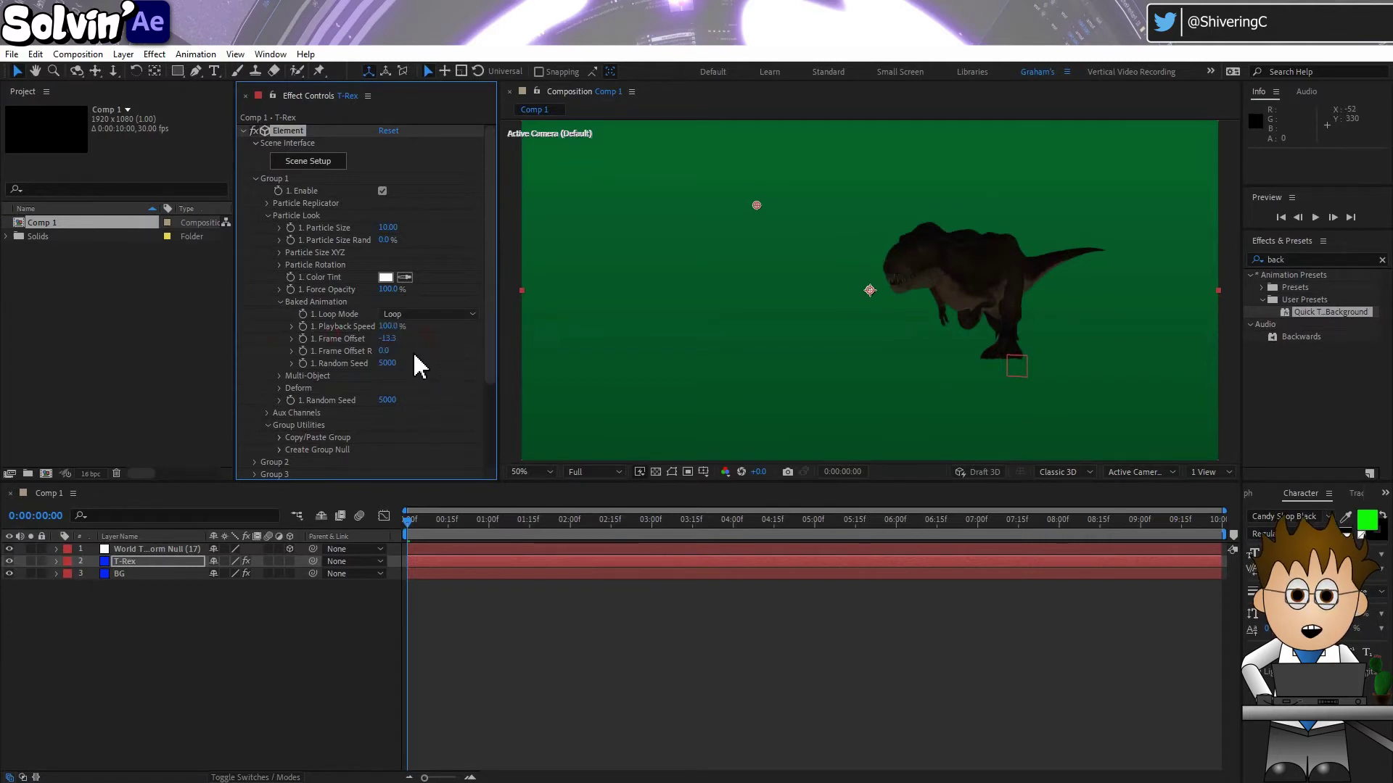
left_click_drag(389, 339, 577, 338)
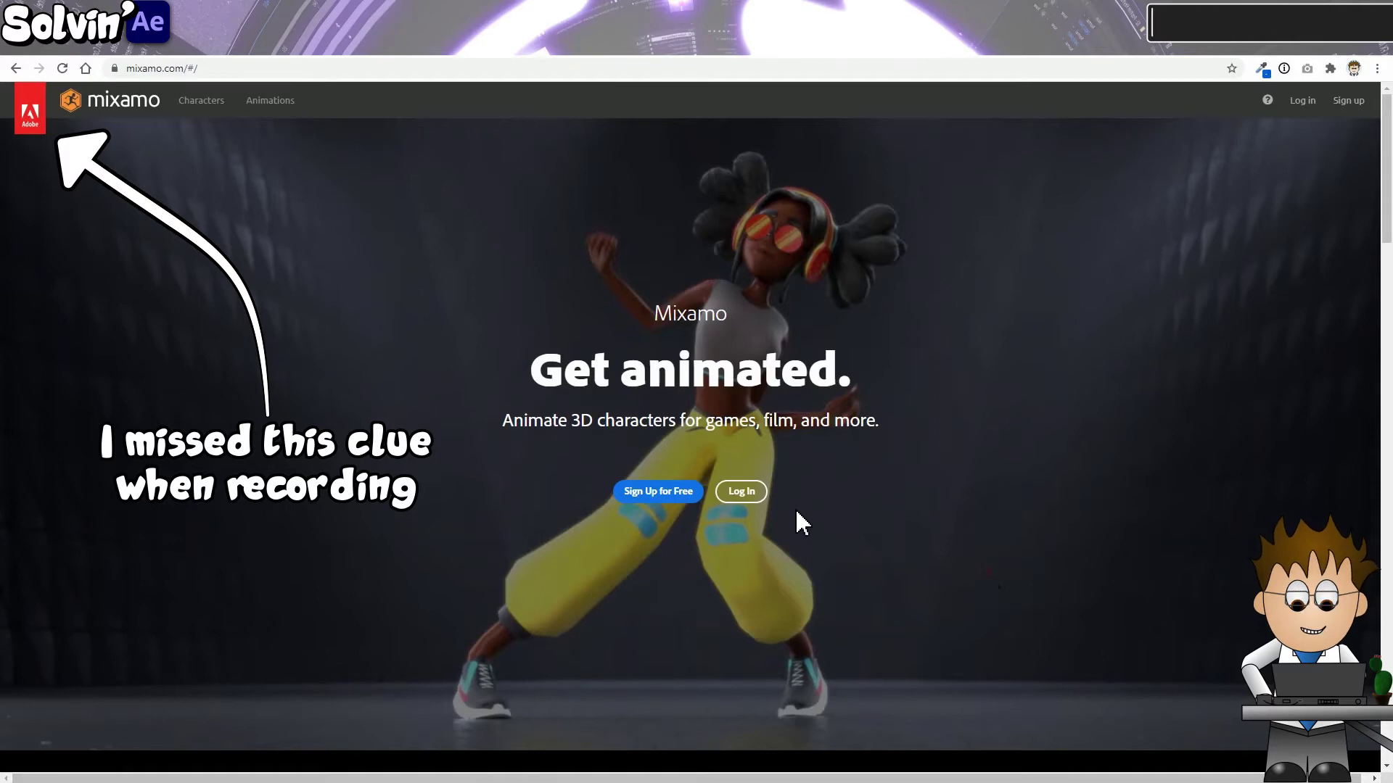
- Log in to the Mixamo site
left_click(744, 491)
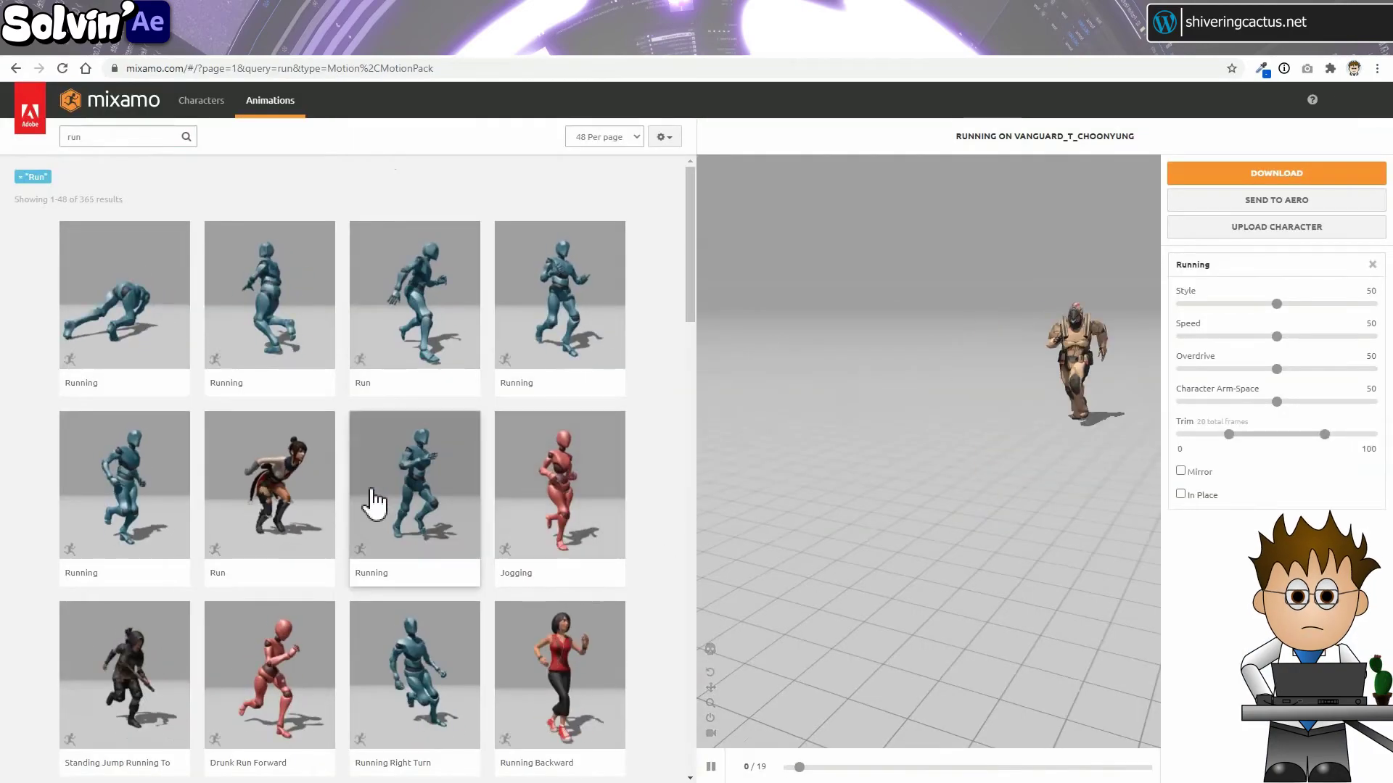
scroll(373, 498, "down", 5)
scroll(377, 500, "up", 5)
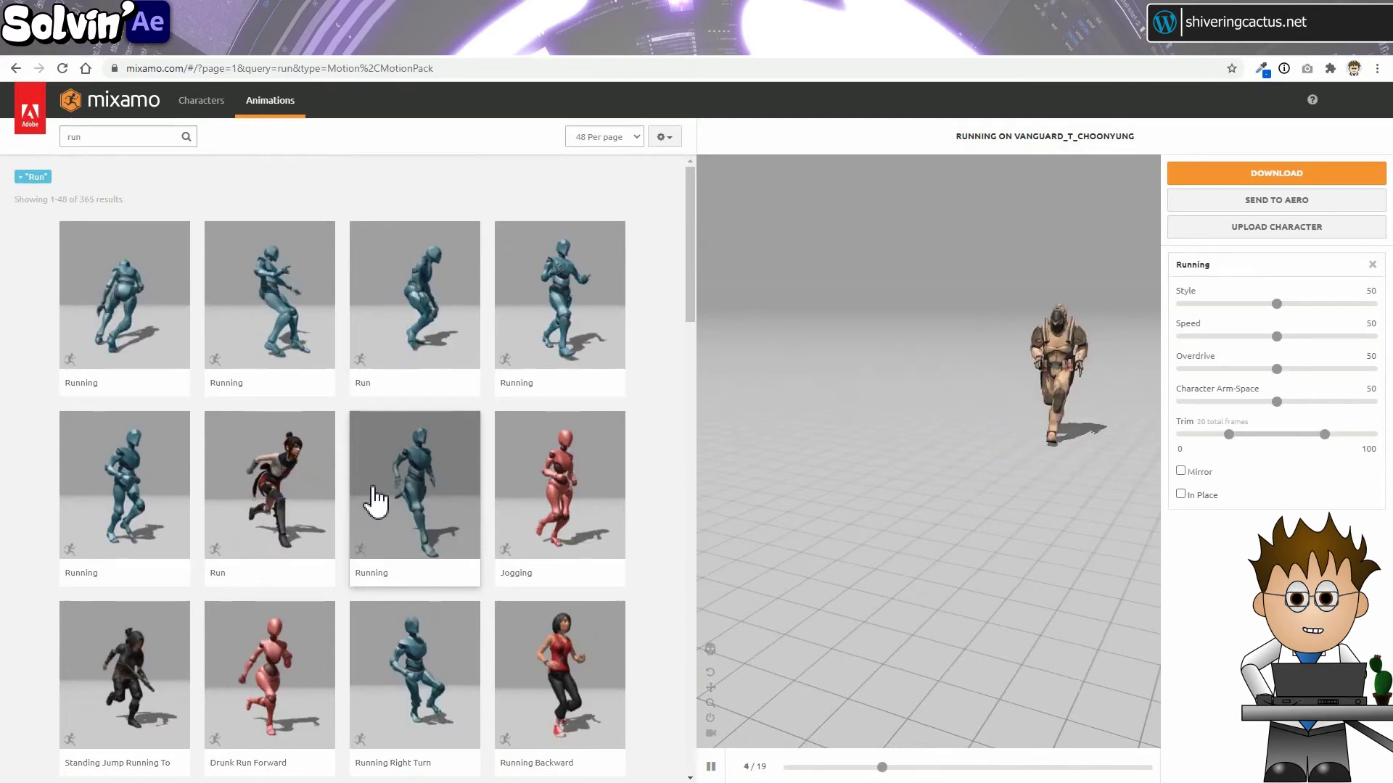
- Search characters for 'guy' and use Leonard for the Running animation
left_click(200, 105)
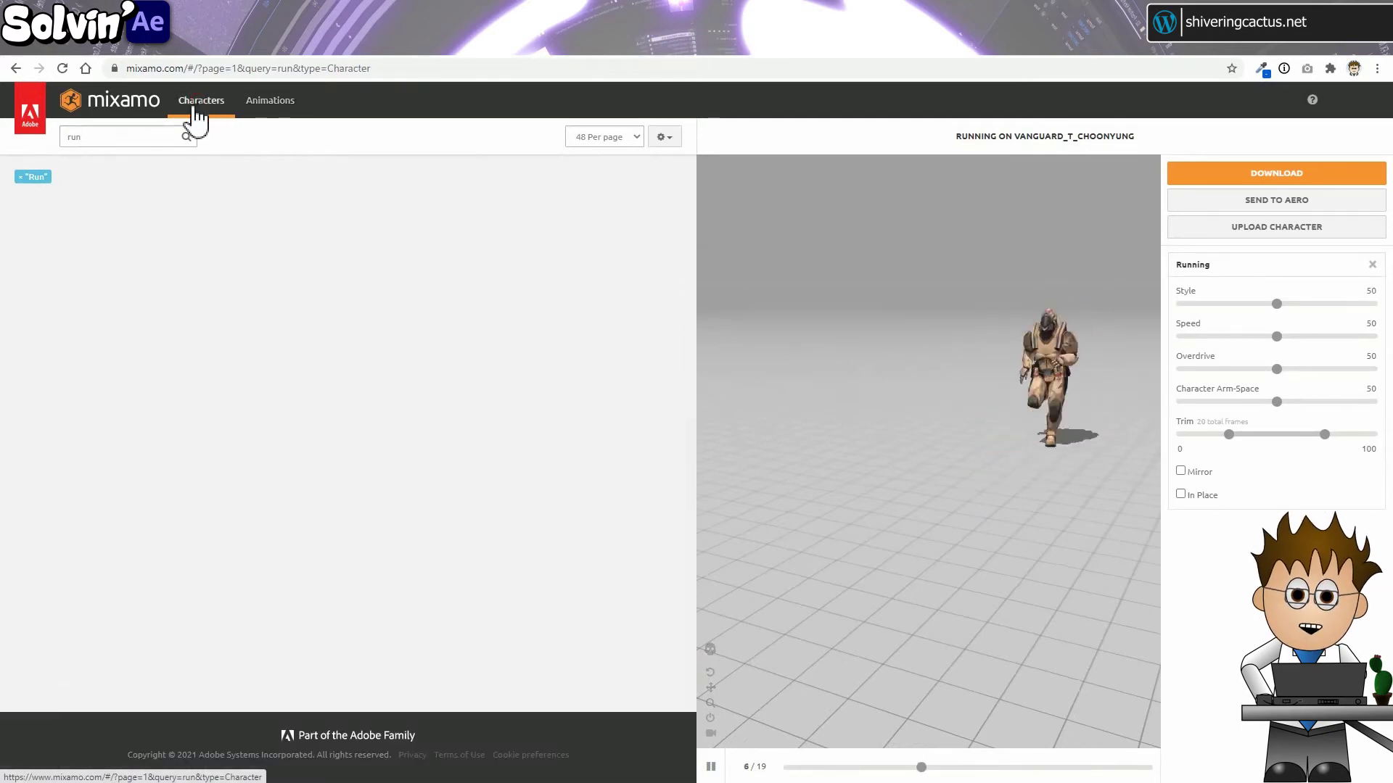
double_click(151, 136)
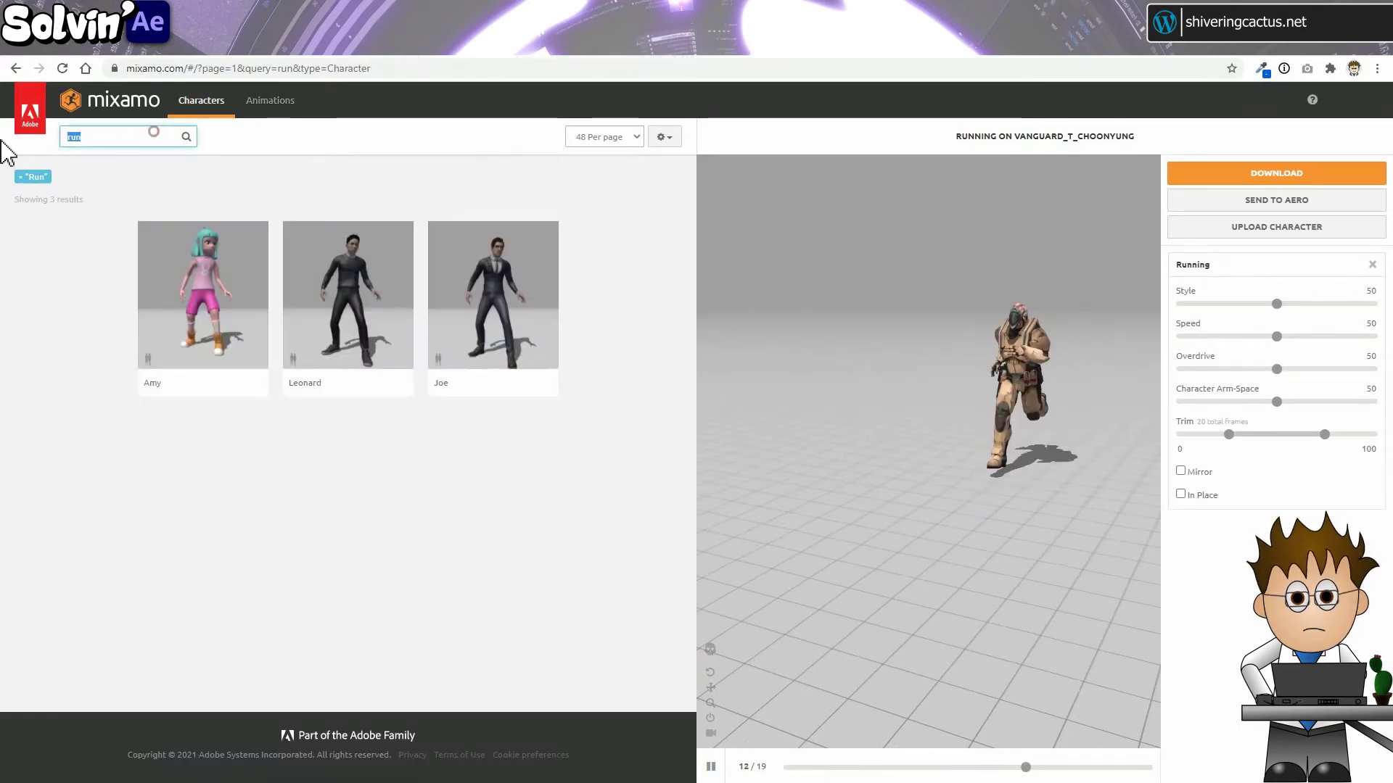
key("BackSpace")
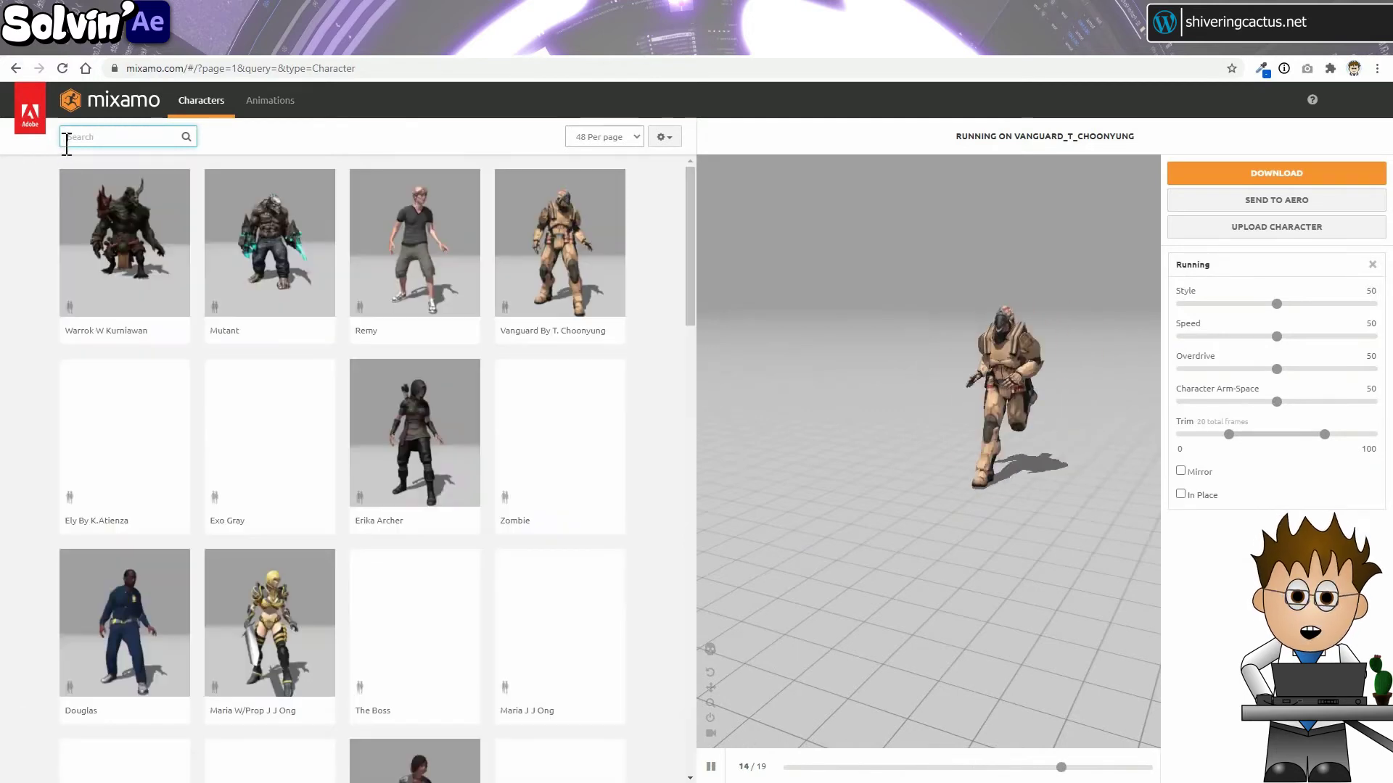
type("guy")
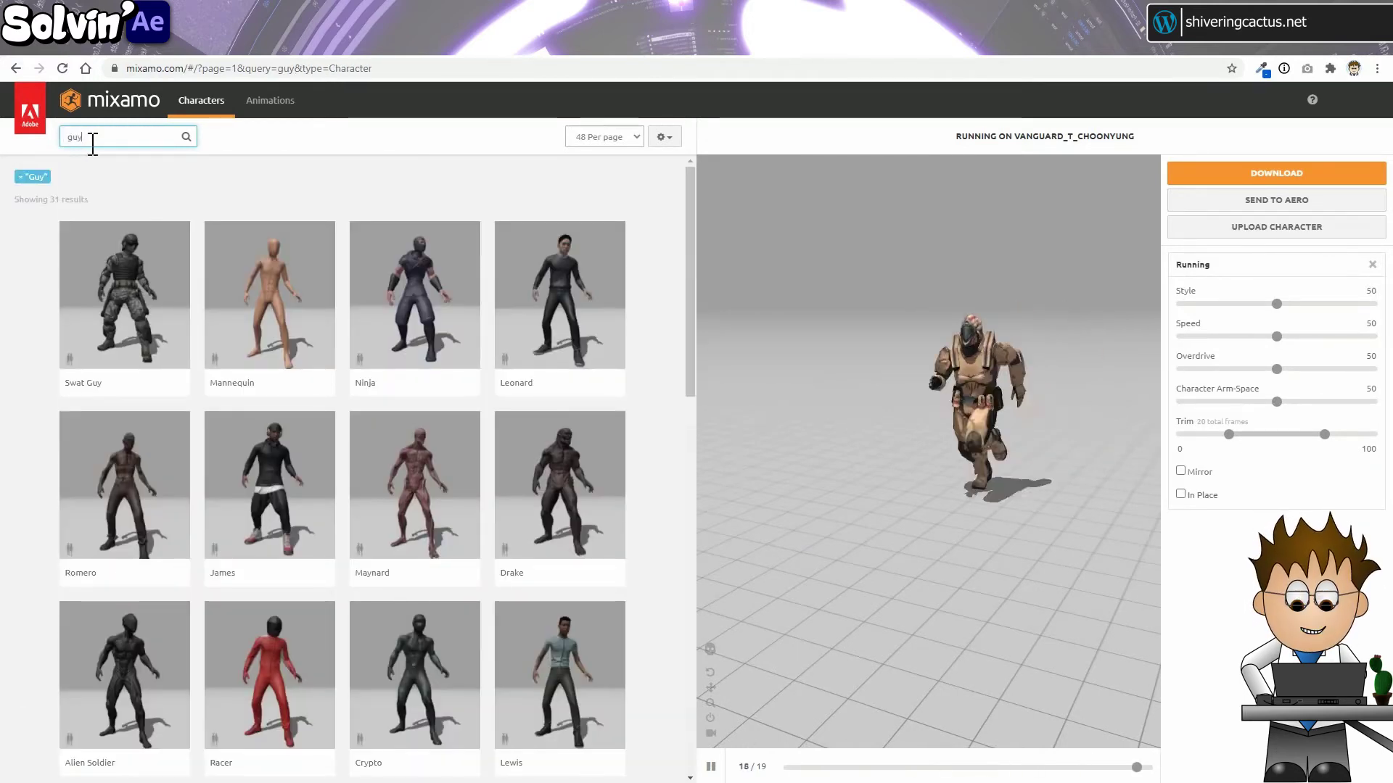
left_click(567, 322)
left_click(939, 294)
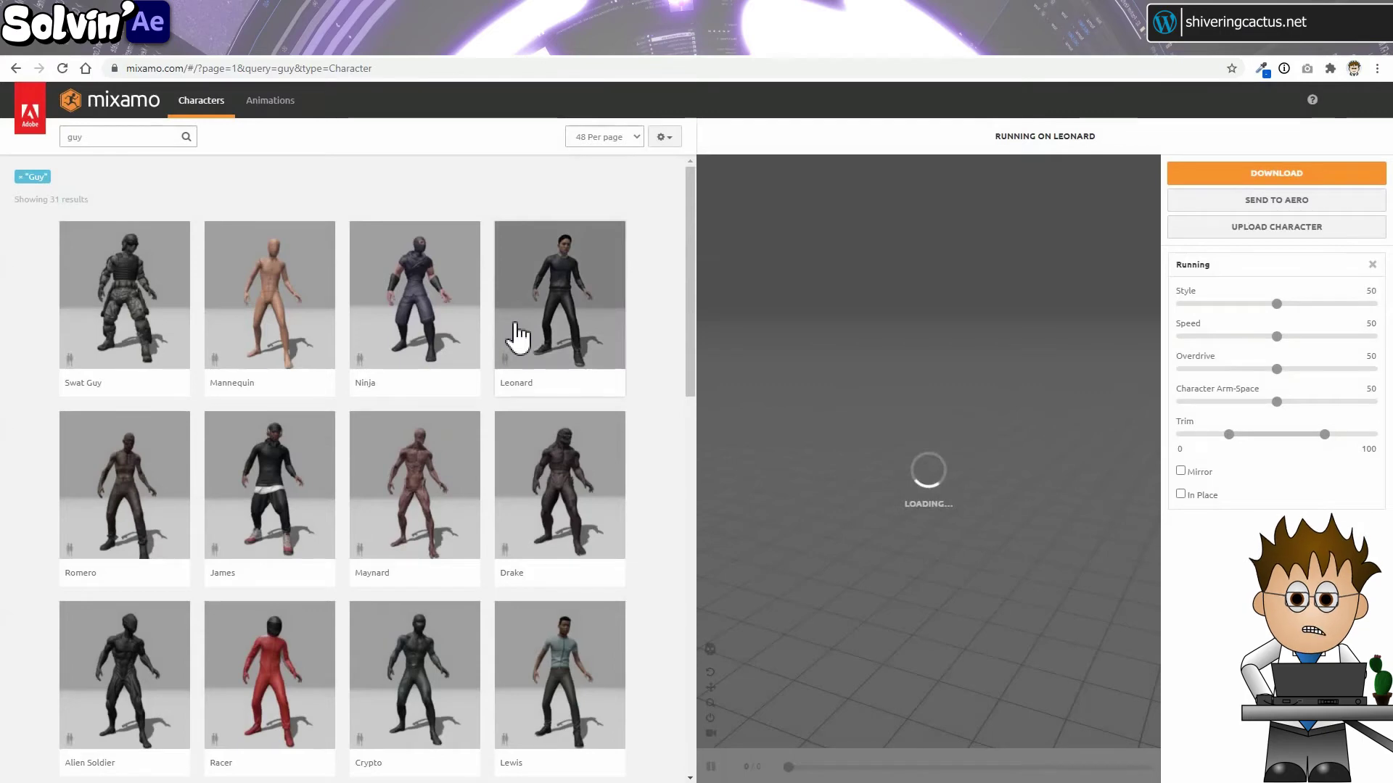
- Pause the Running animation preview on Leonard
scroll(364, 488, "down", 10)
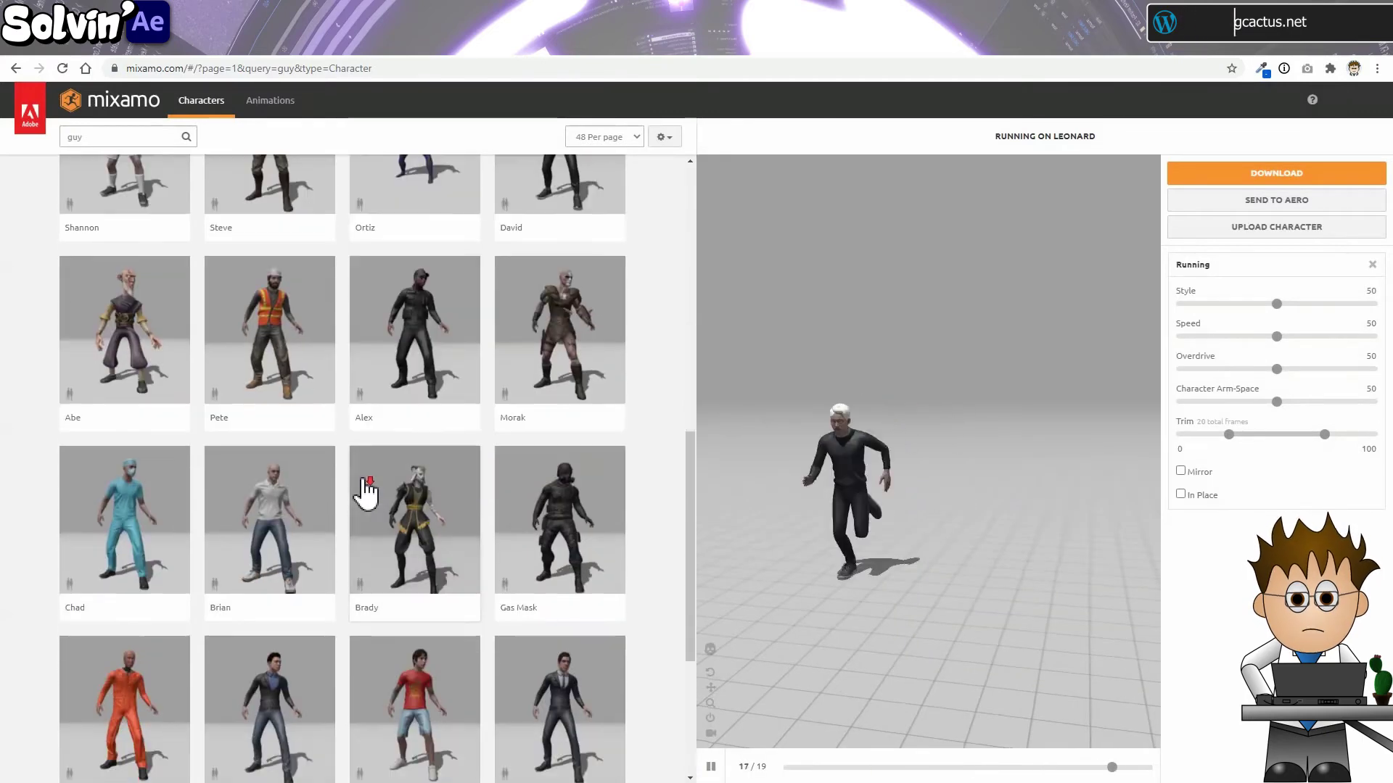
scroll(366, 493, "down", 4)
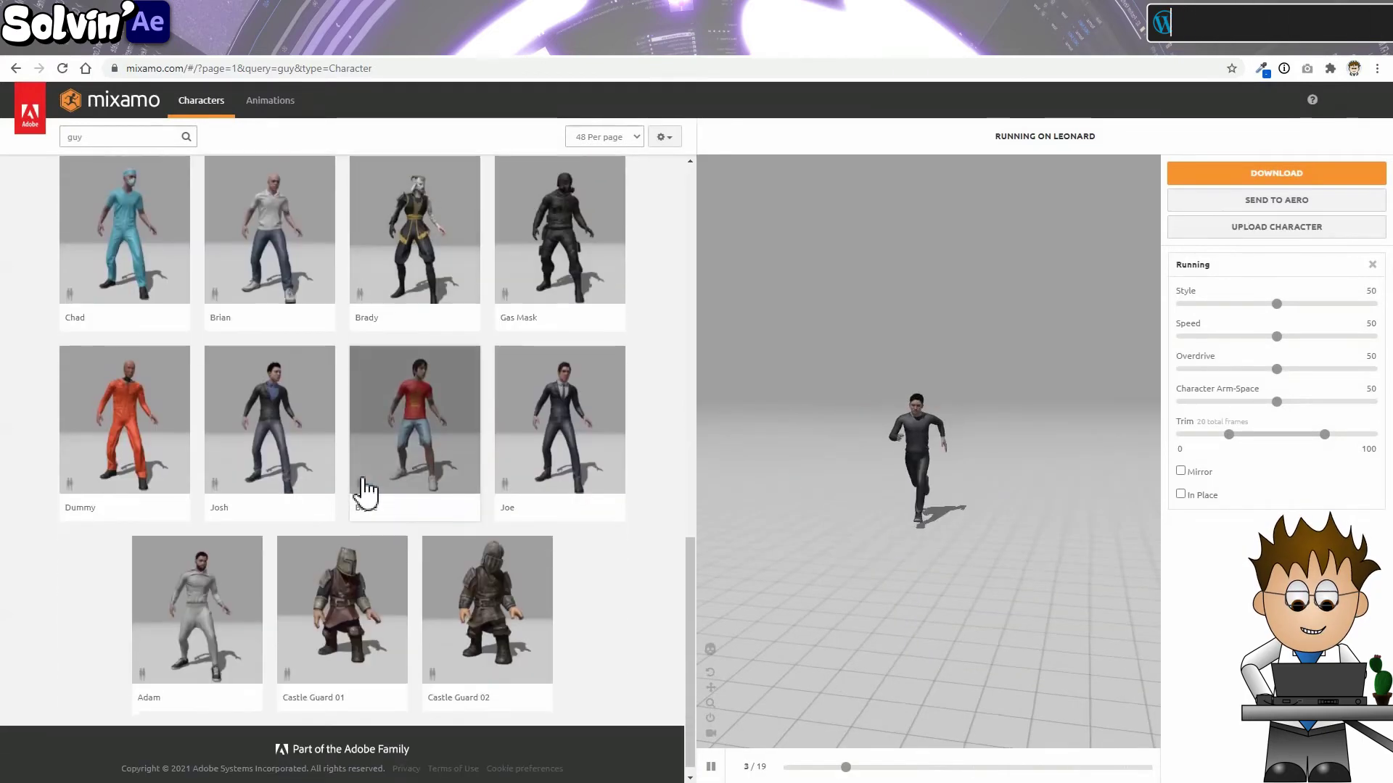
scroll(685, 499, "up", 4)
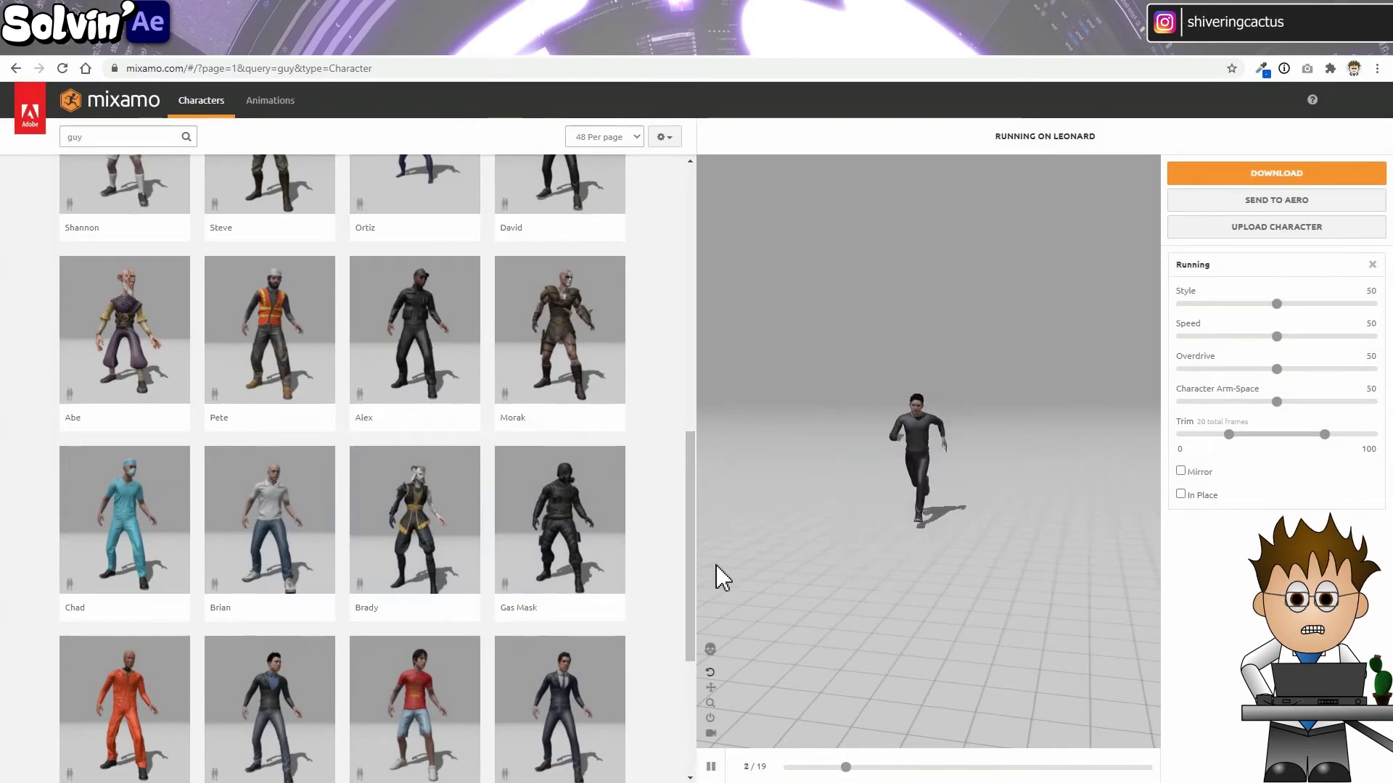
left_click(711, 767)
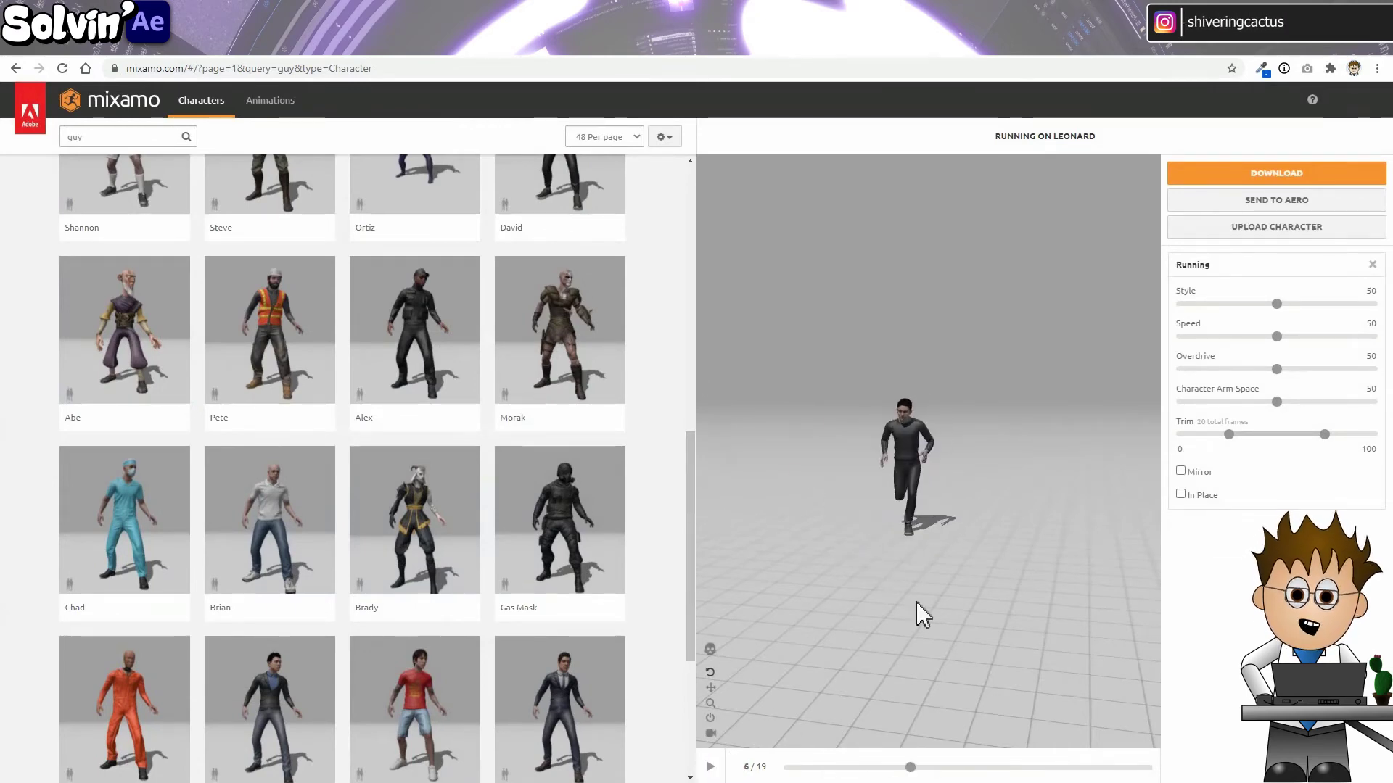
- Download the Leonard running animation as Collada (.dae) with skin at 30 fps
left_click(1321, 173)
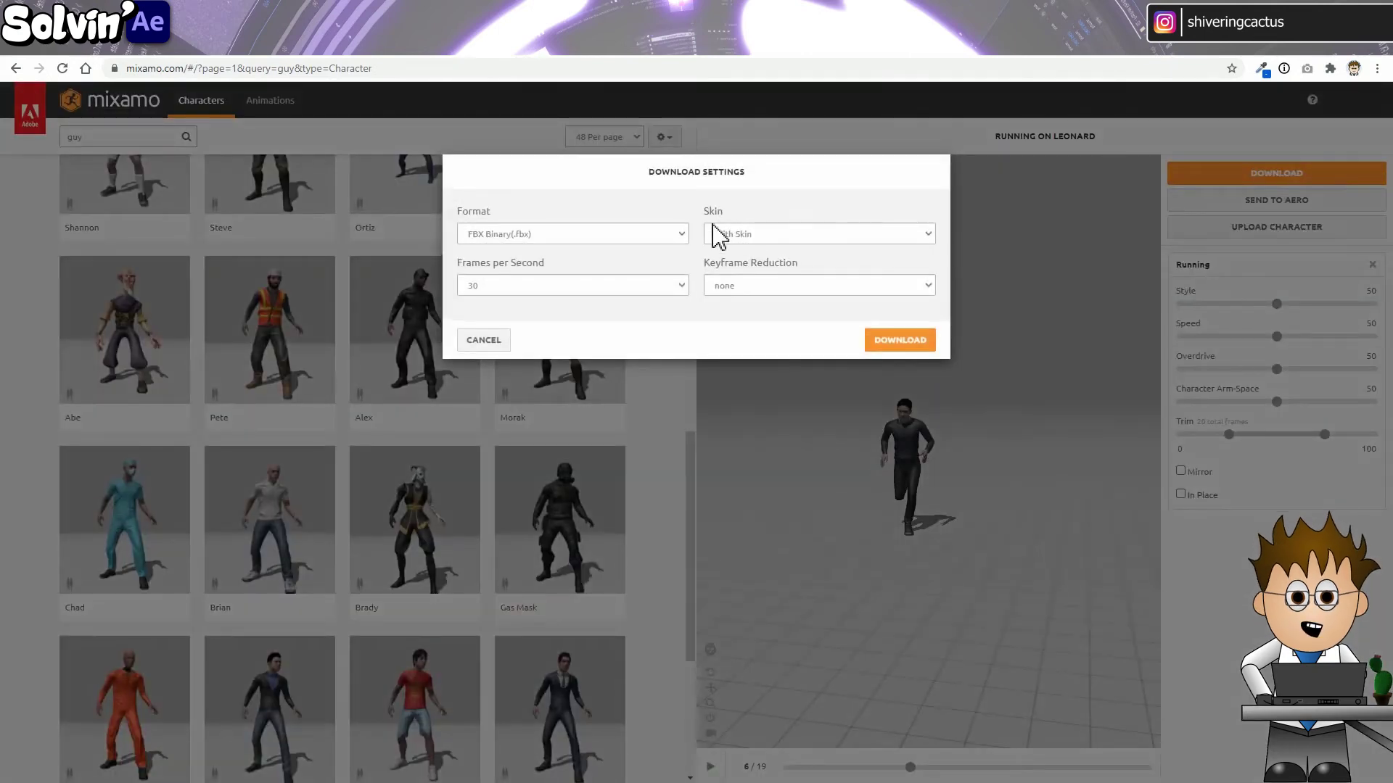
left_click(685, 235)
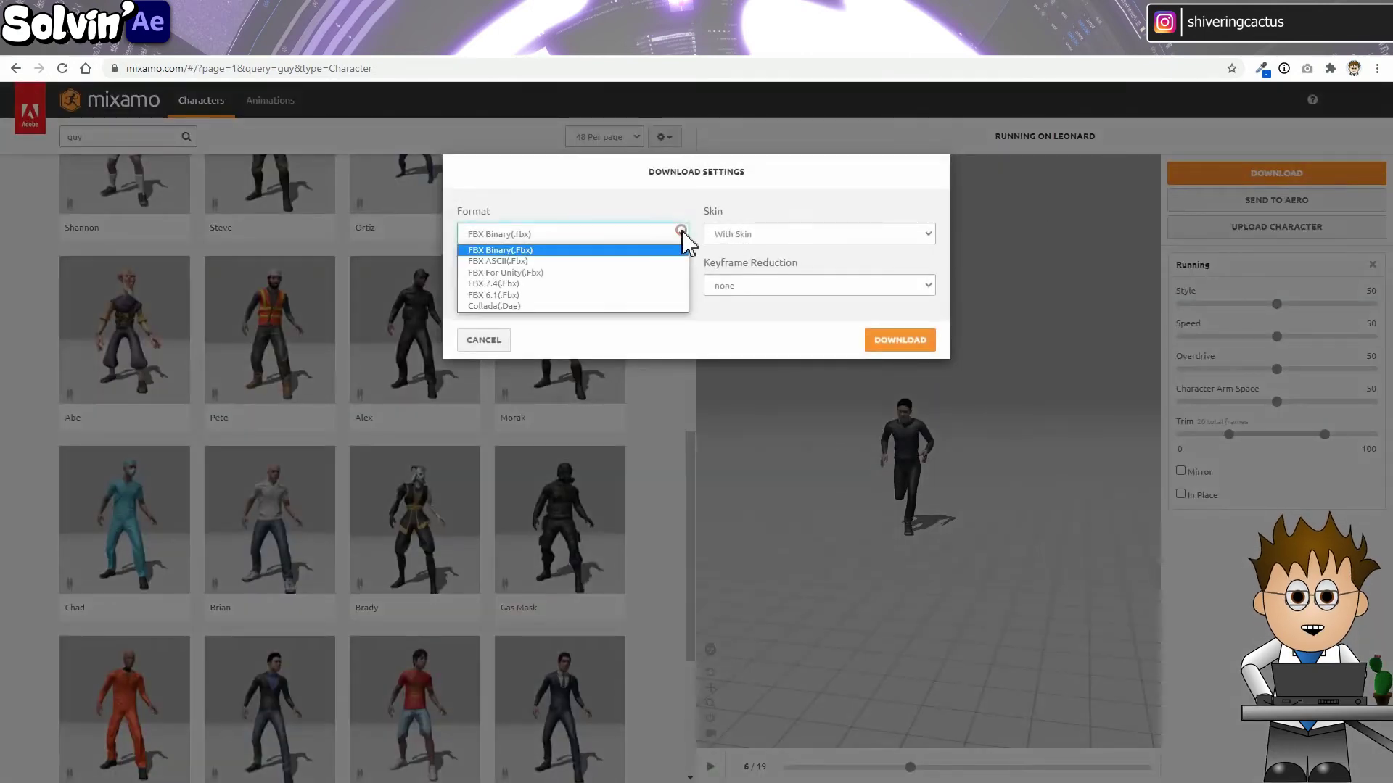
left_click(625, 307)
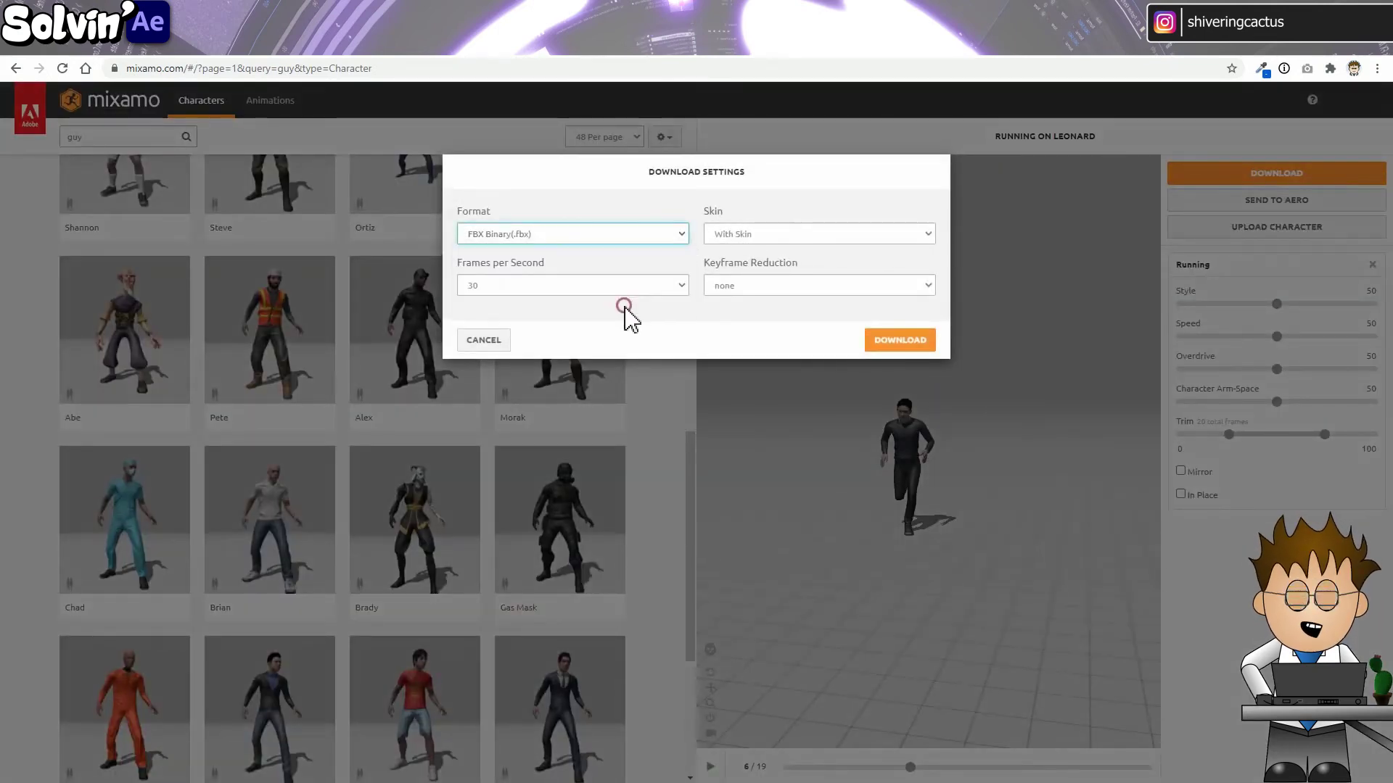
left_click(927, 345)
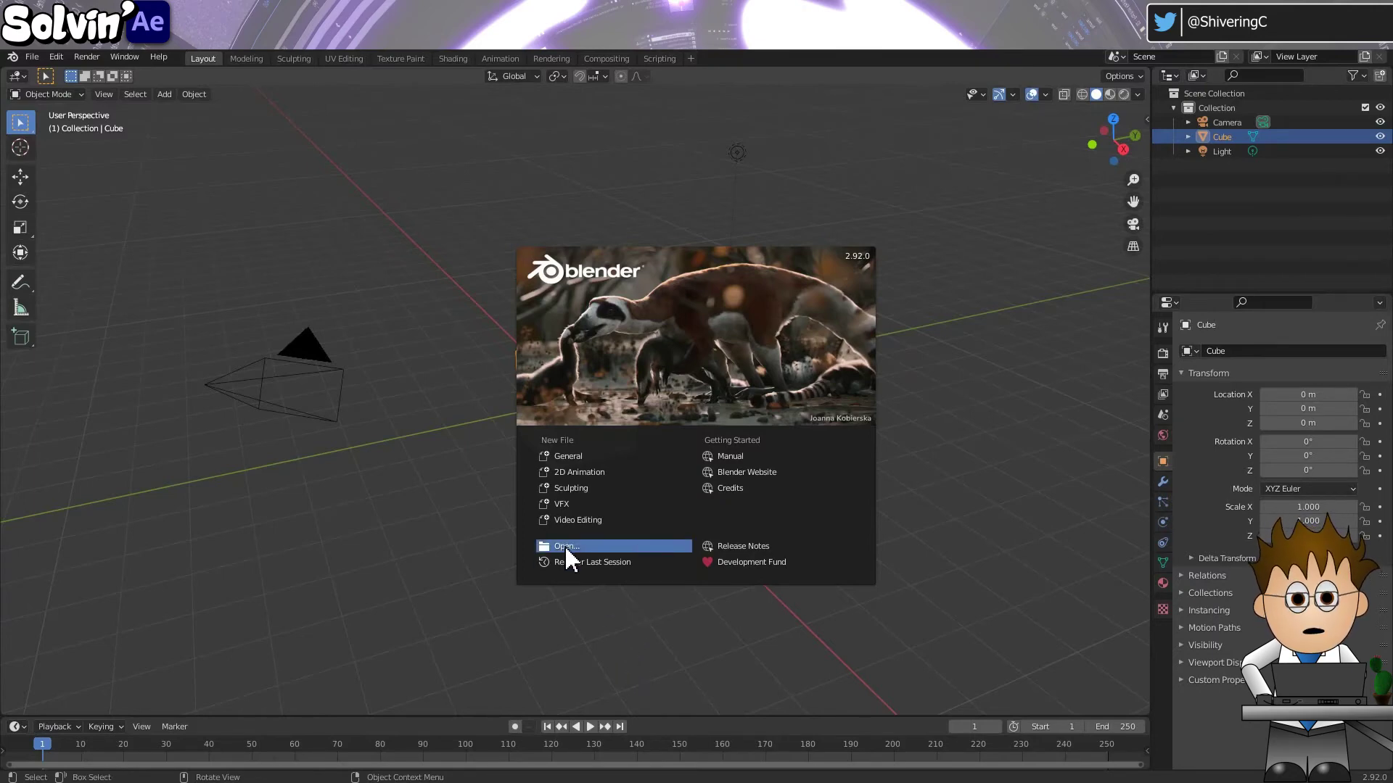
- Close Blender's splash screen to show the default Camera, Cube and Light scene
left_click(718, 638)
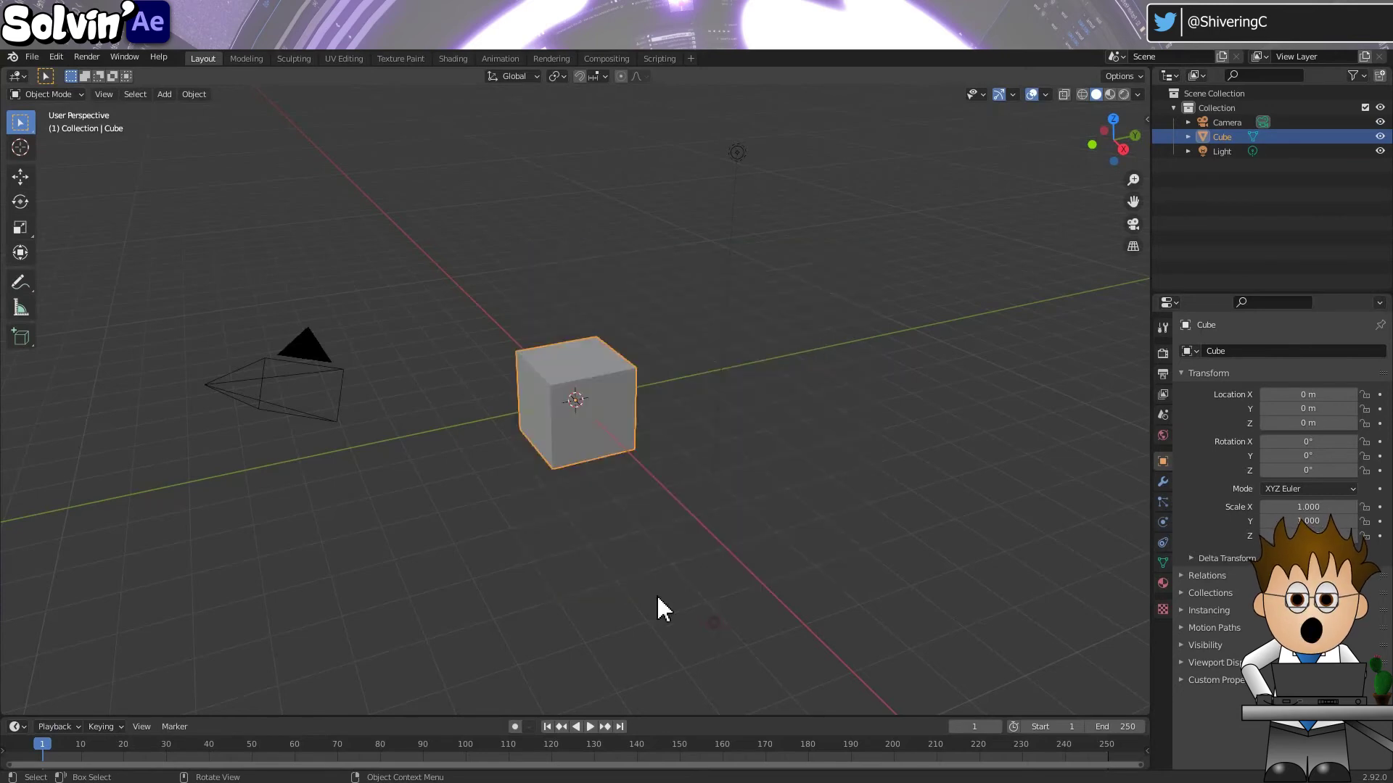
- Import Running.dae as a Collada (.dae) file
left_click(31, 58)
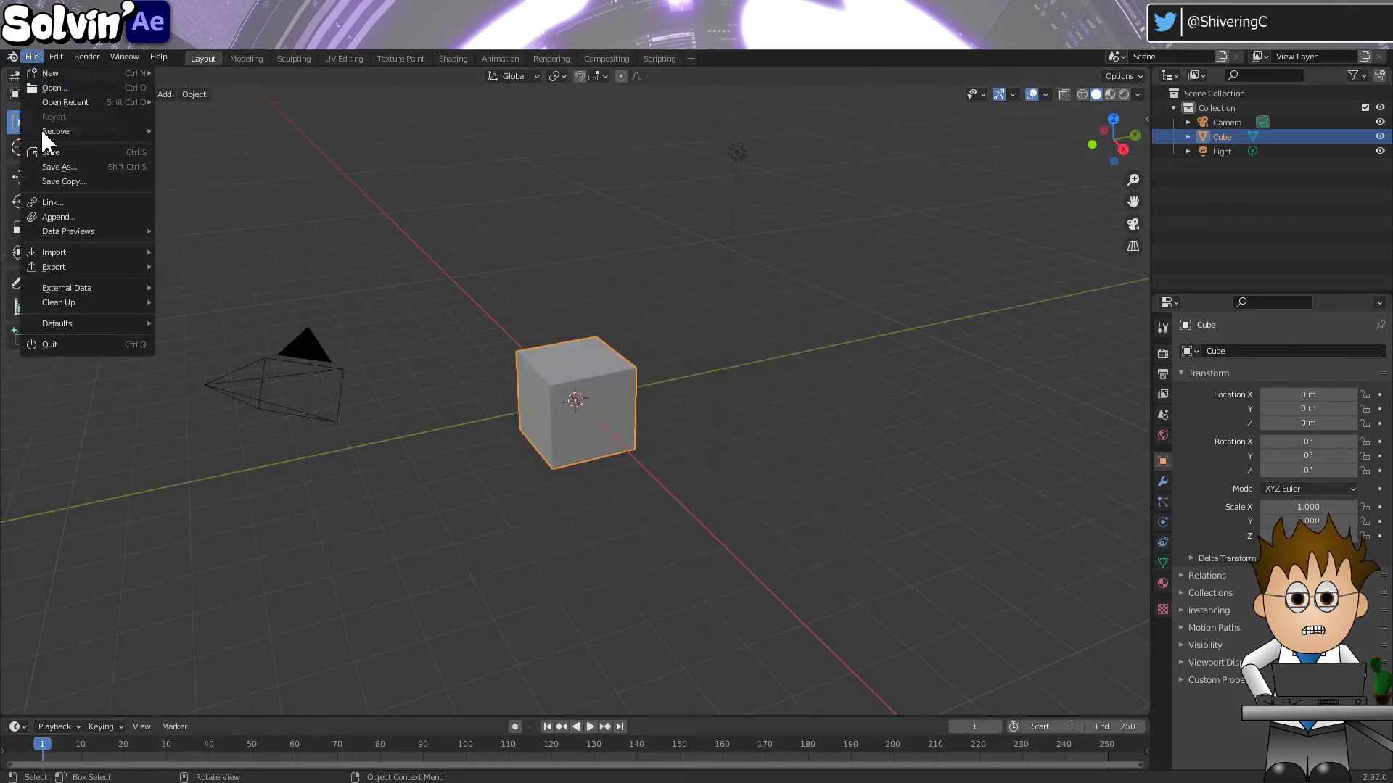
mouse_move(61, 250)
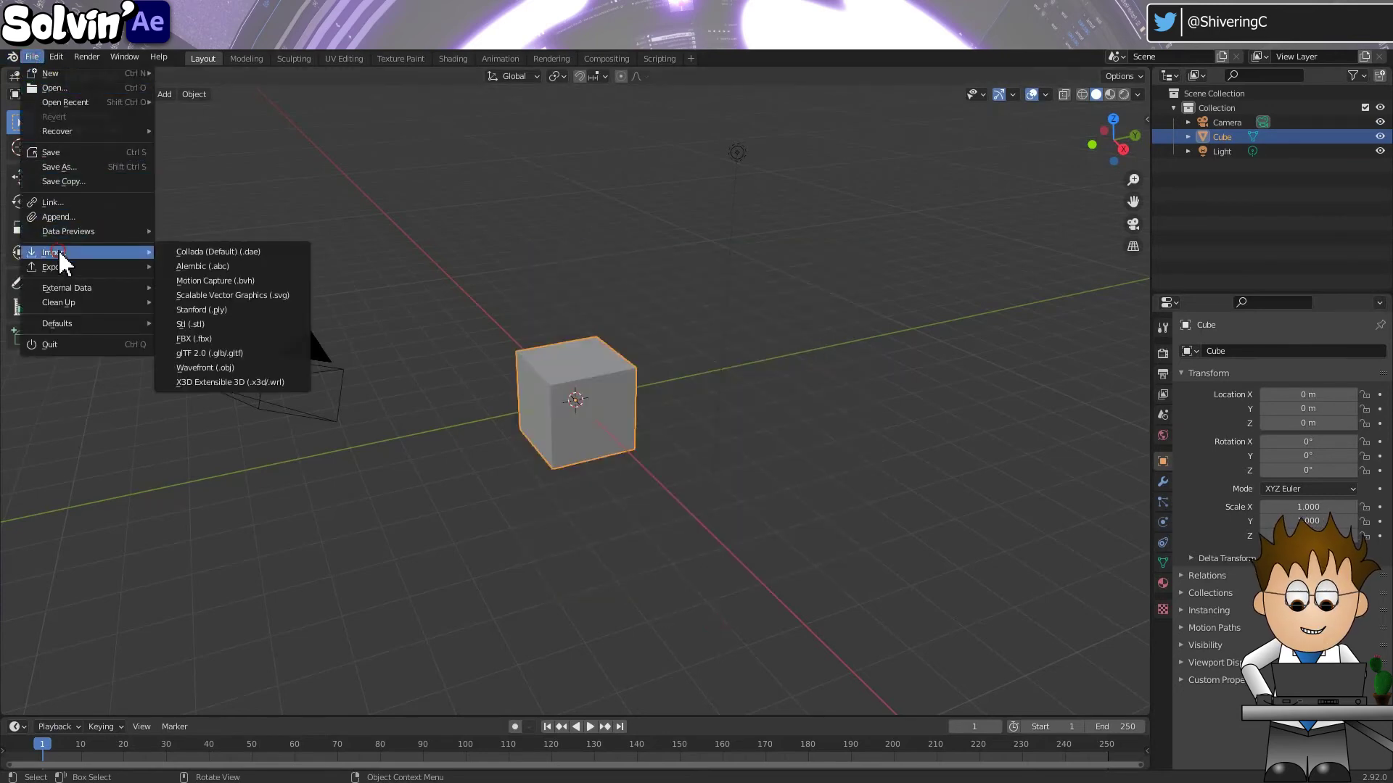
left_click(276, 254)
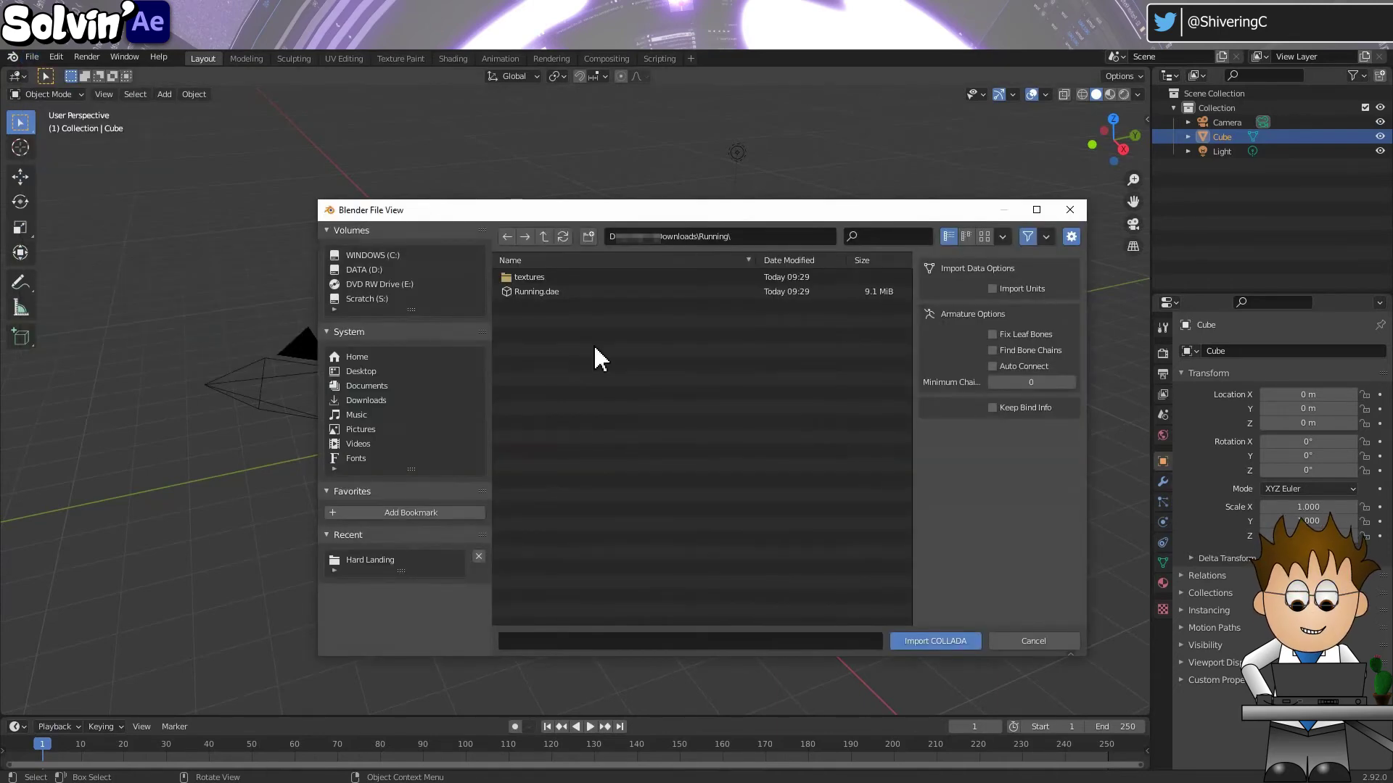
left_click(537, 290)
double_click(536, 291)
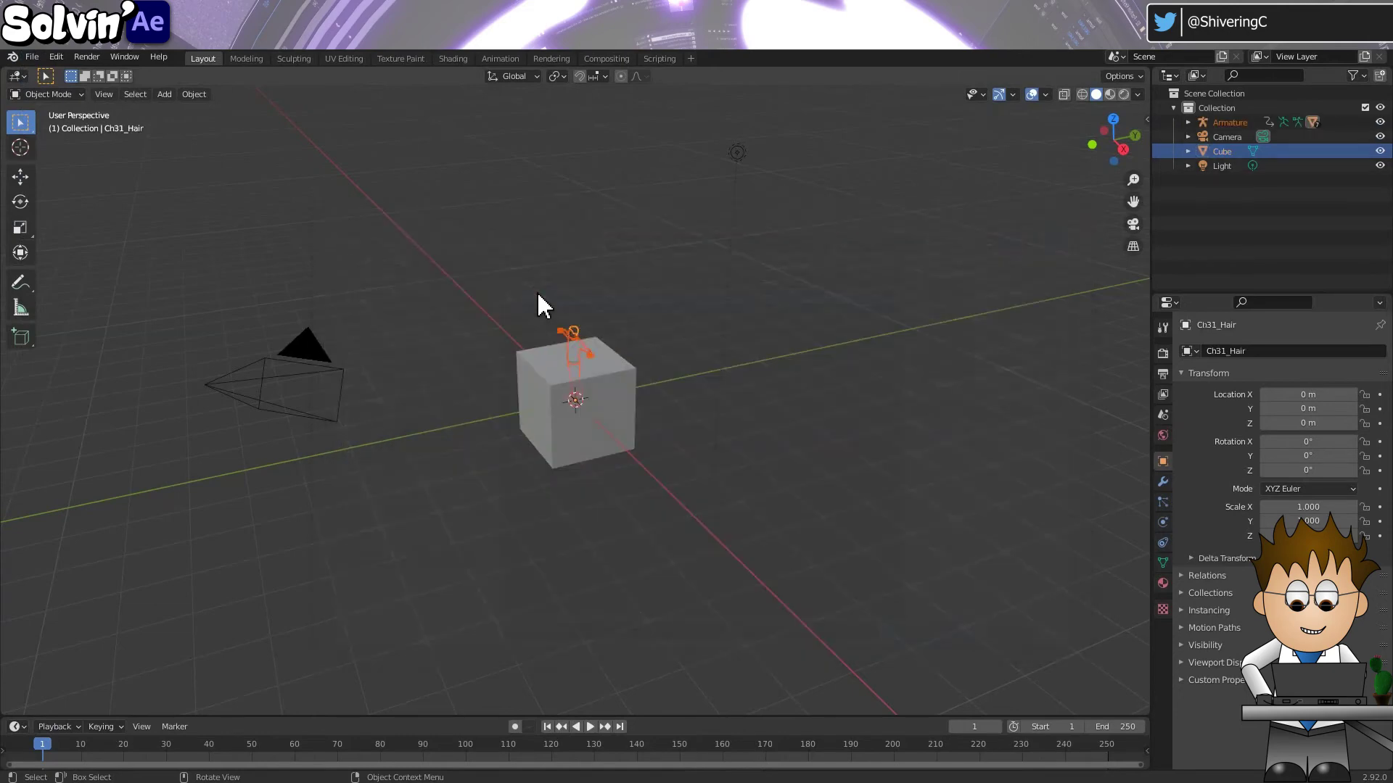
- Delete the default Cube, play back the animation, and orbit around the character
left_click(1204, 150)
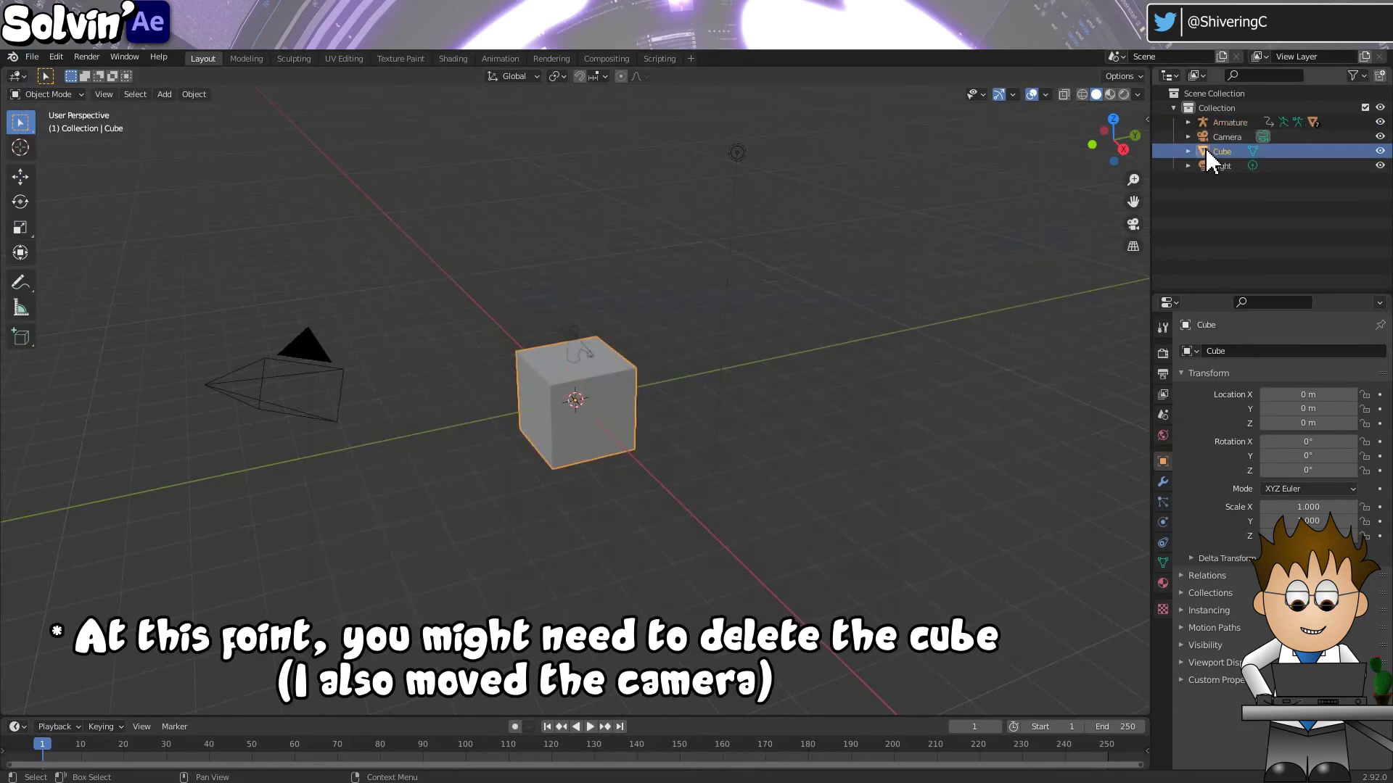
key("Delete")
left_click(589, 726)
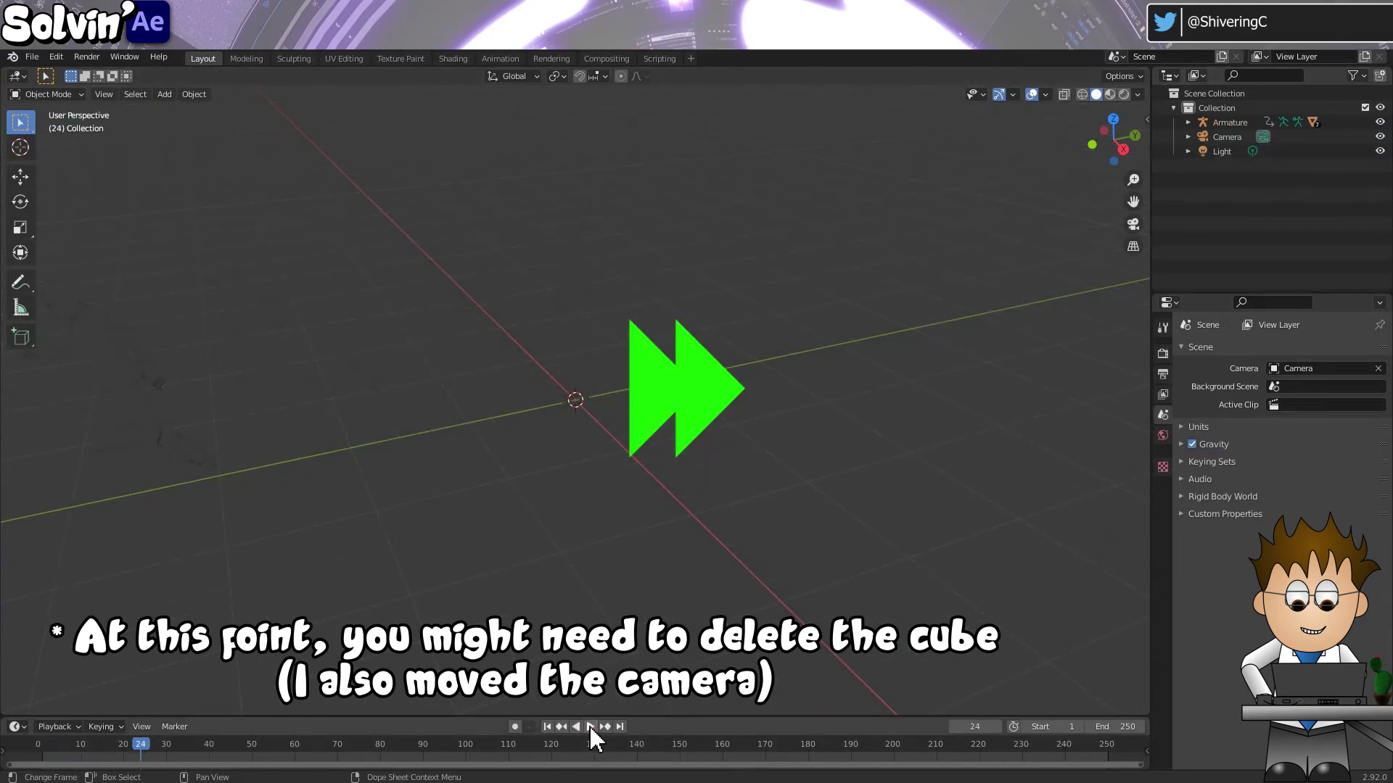
key("Escape")
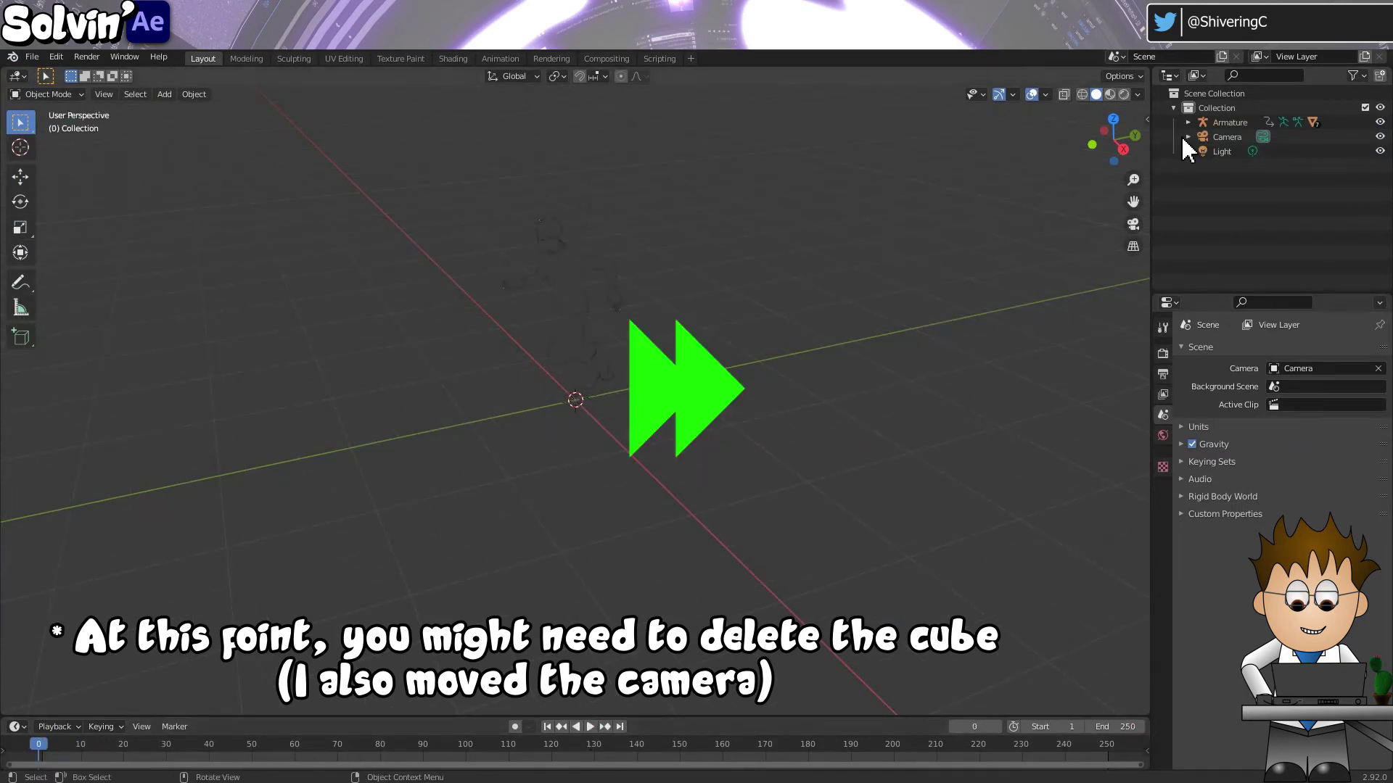
middle_click_drag(827, 373, 223, 224)
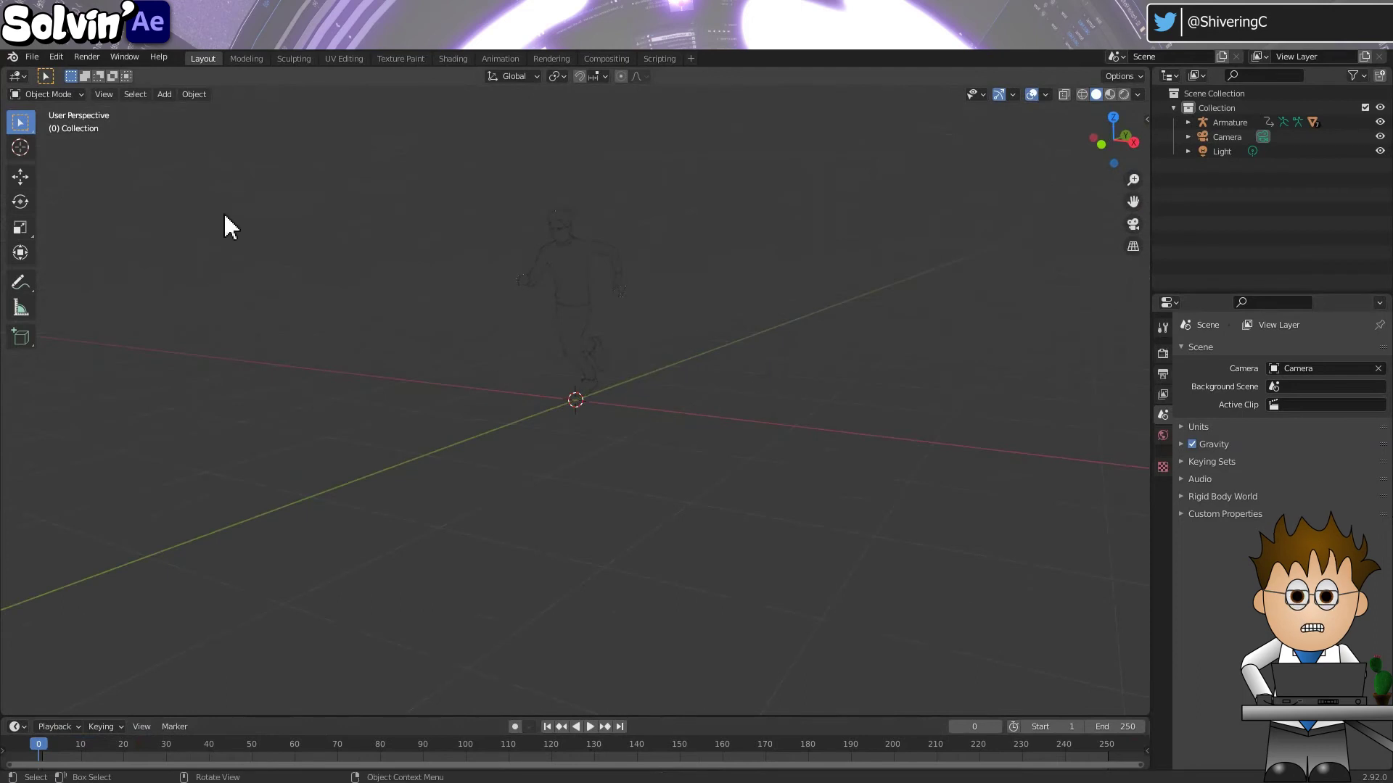
- Export the scene as a Wavefront OBJ sequence with Animation enabled into Downloads\Running
left_click(32, 57)
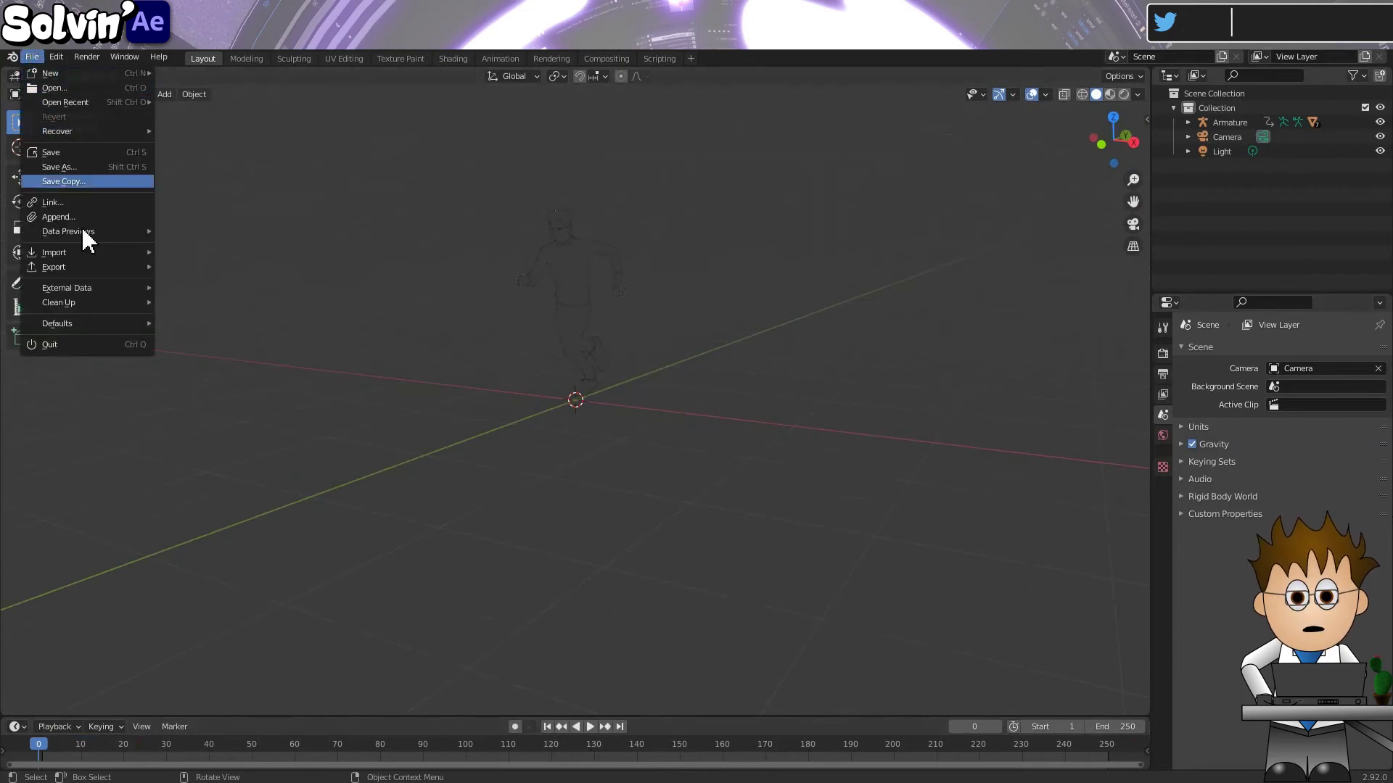
mouse_move(91, 267)
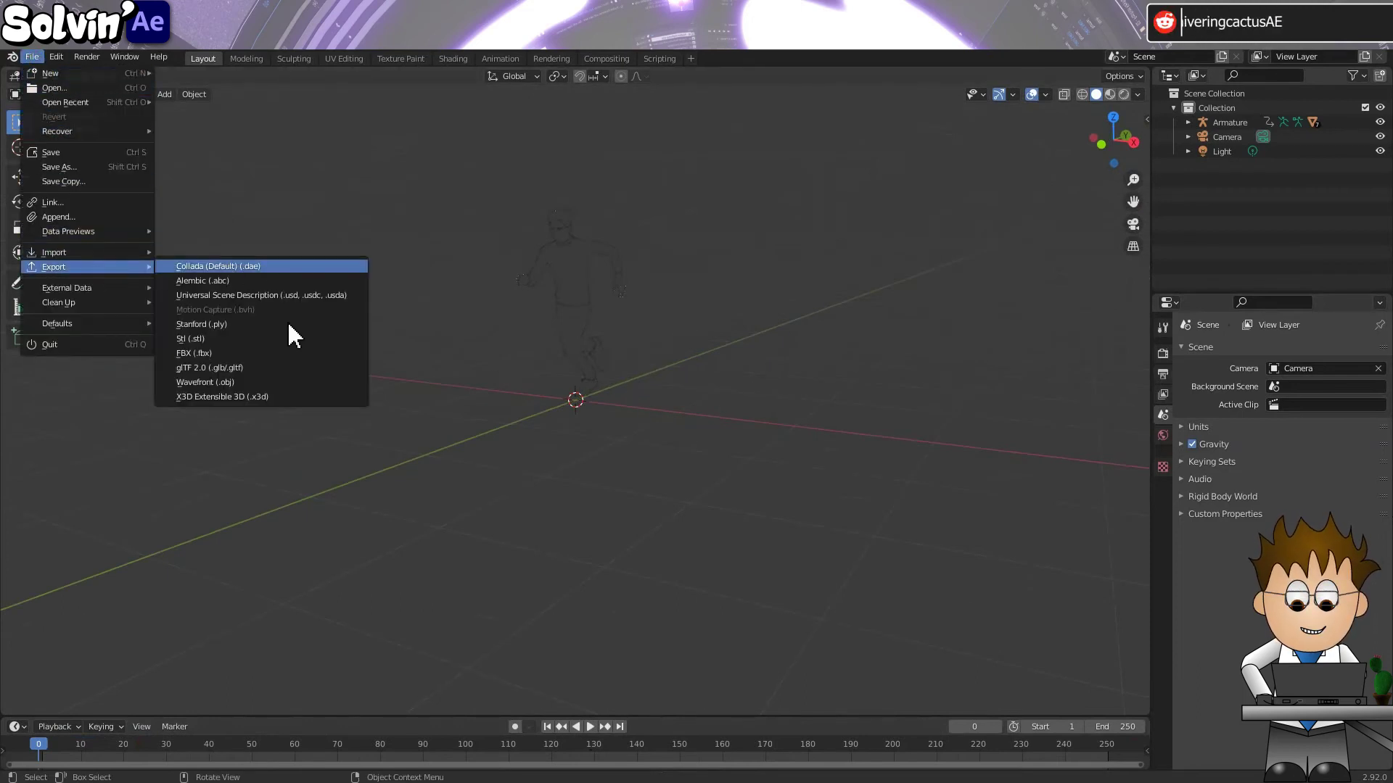
left_click(238, 382)
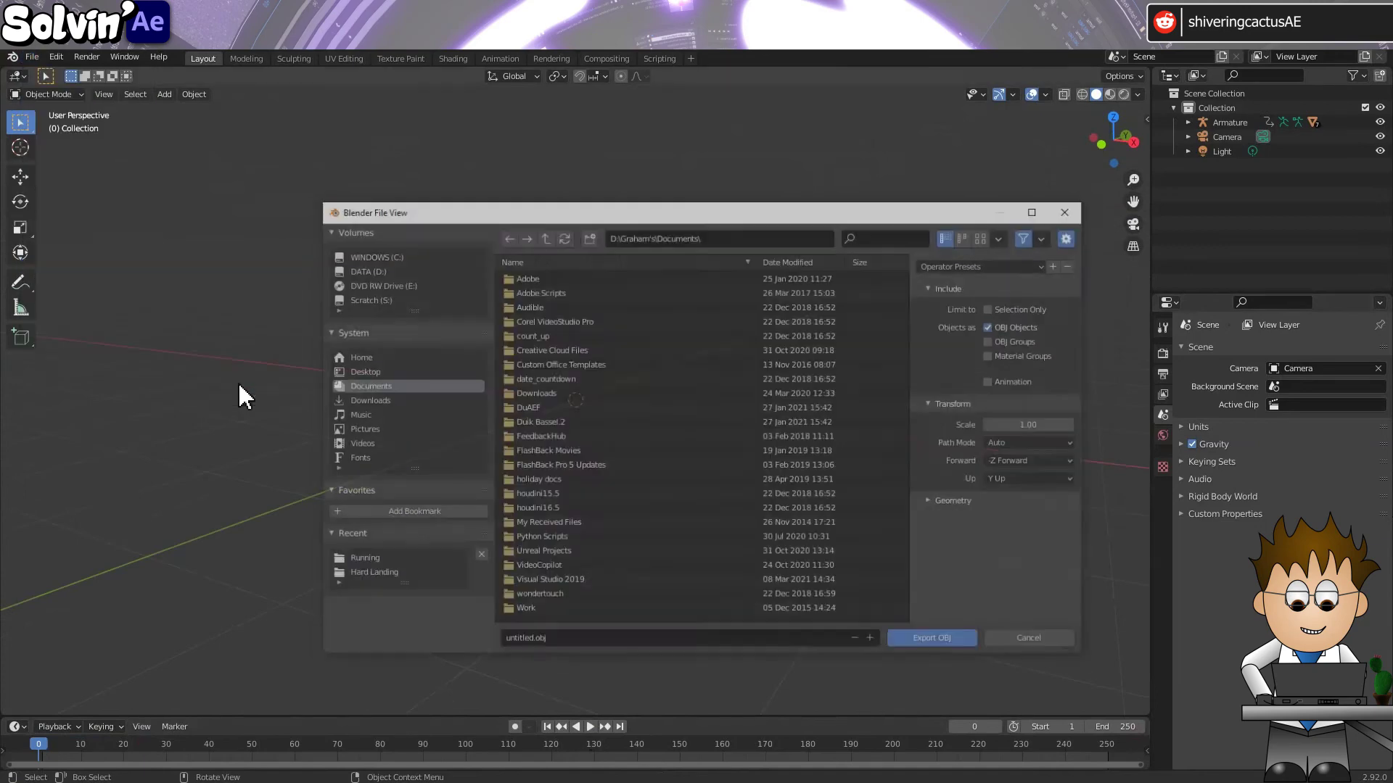
left_click(992, 381)
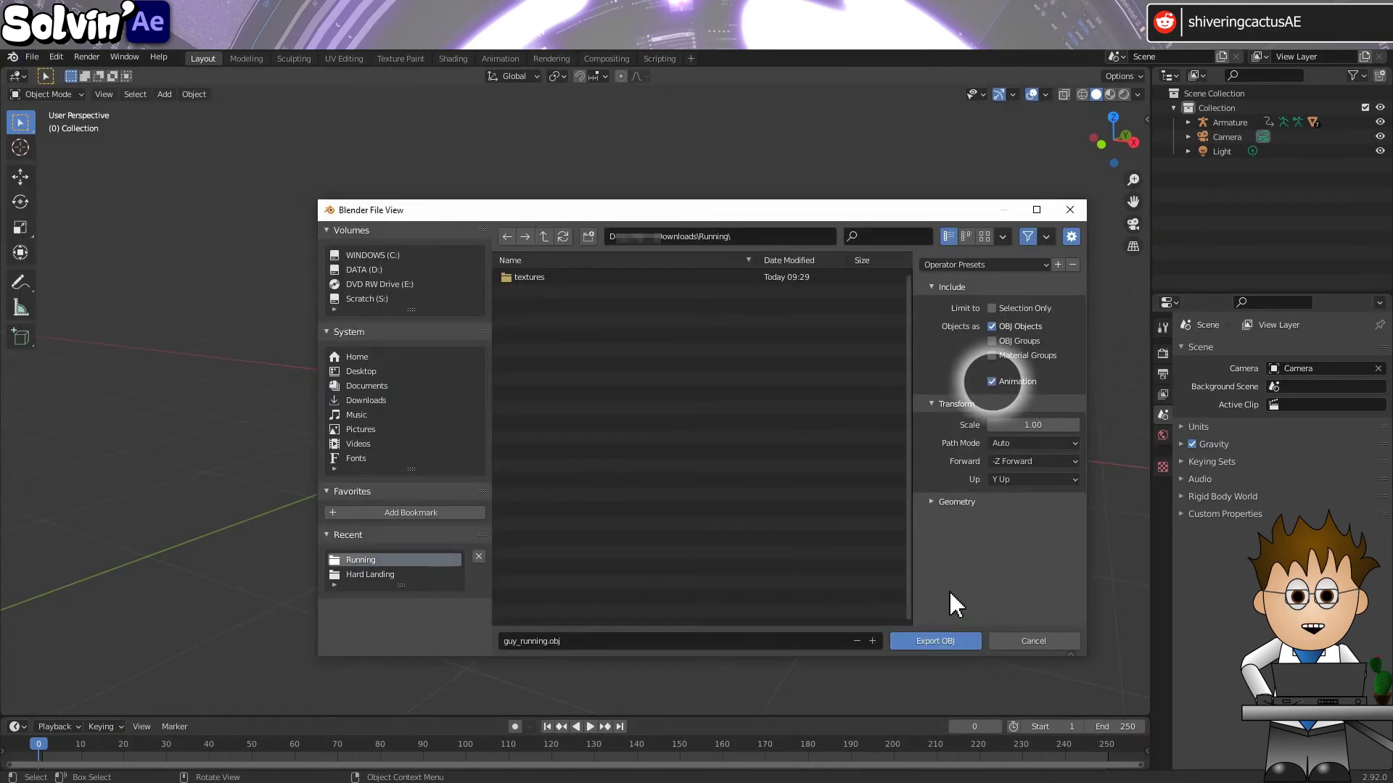
left_click(956, 641)
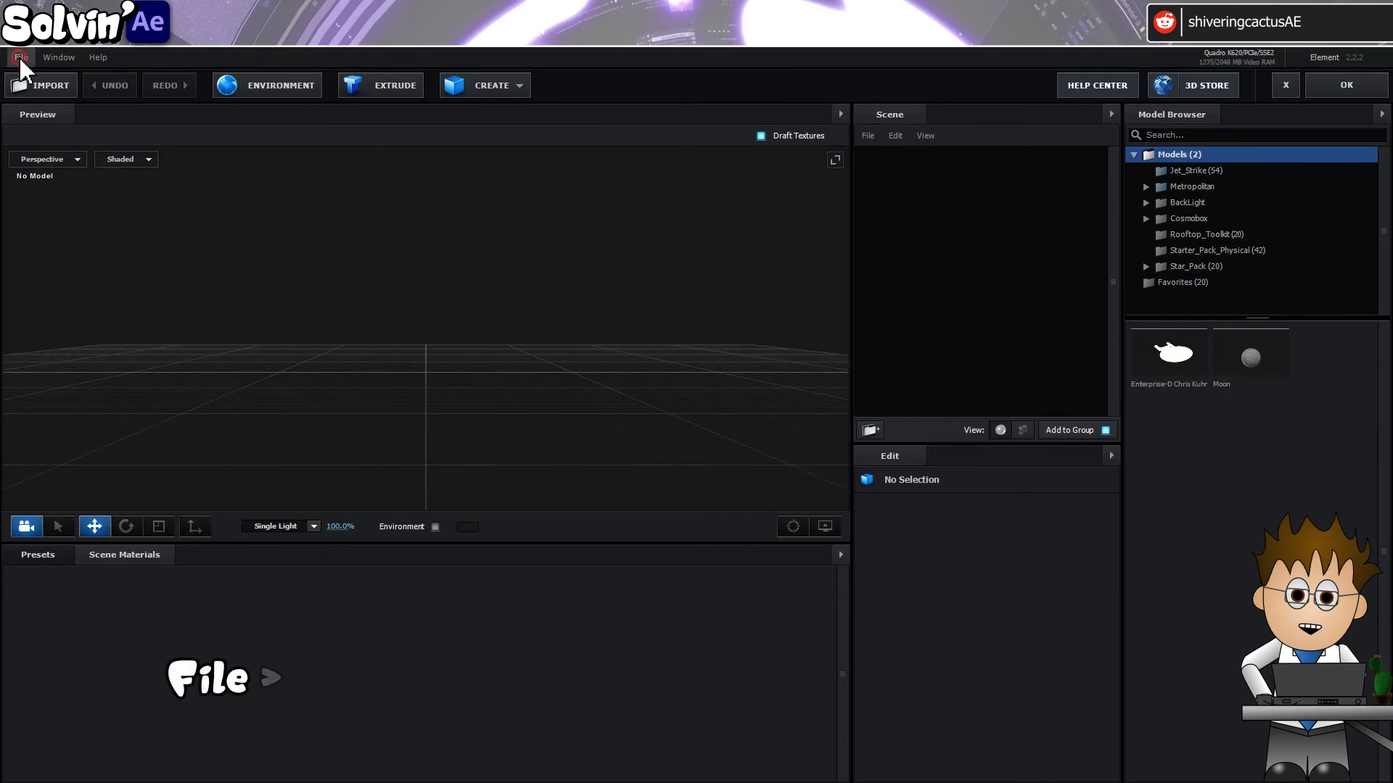
- Import the untitled_000001.obj 3D sequence into Element 3D
left_click(21, 57)
mouse_move(29, 76)
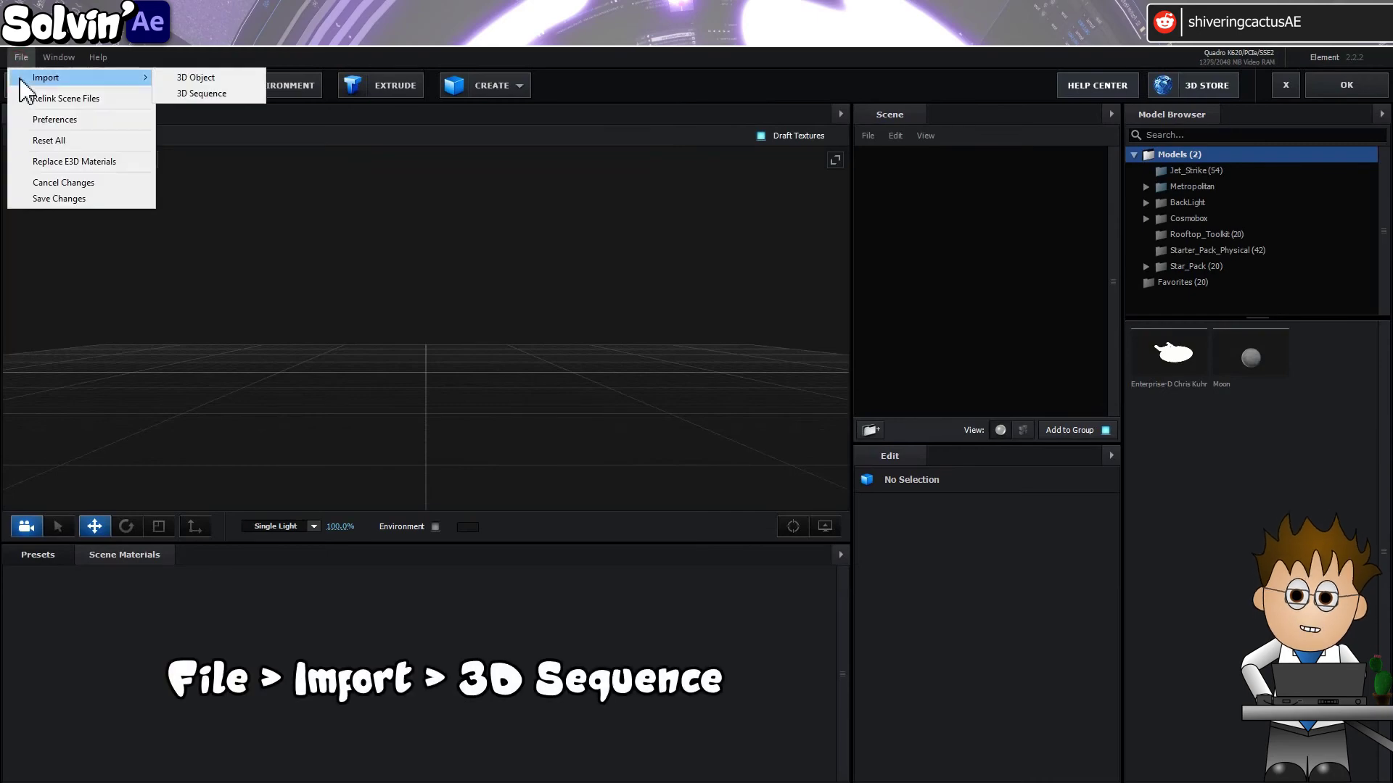
left_click(223, 95)
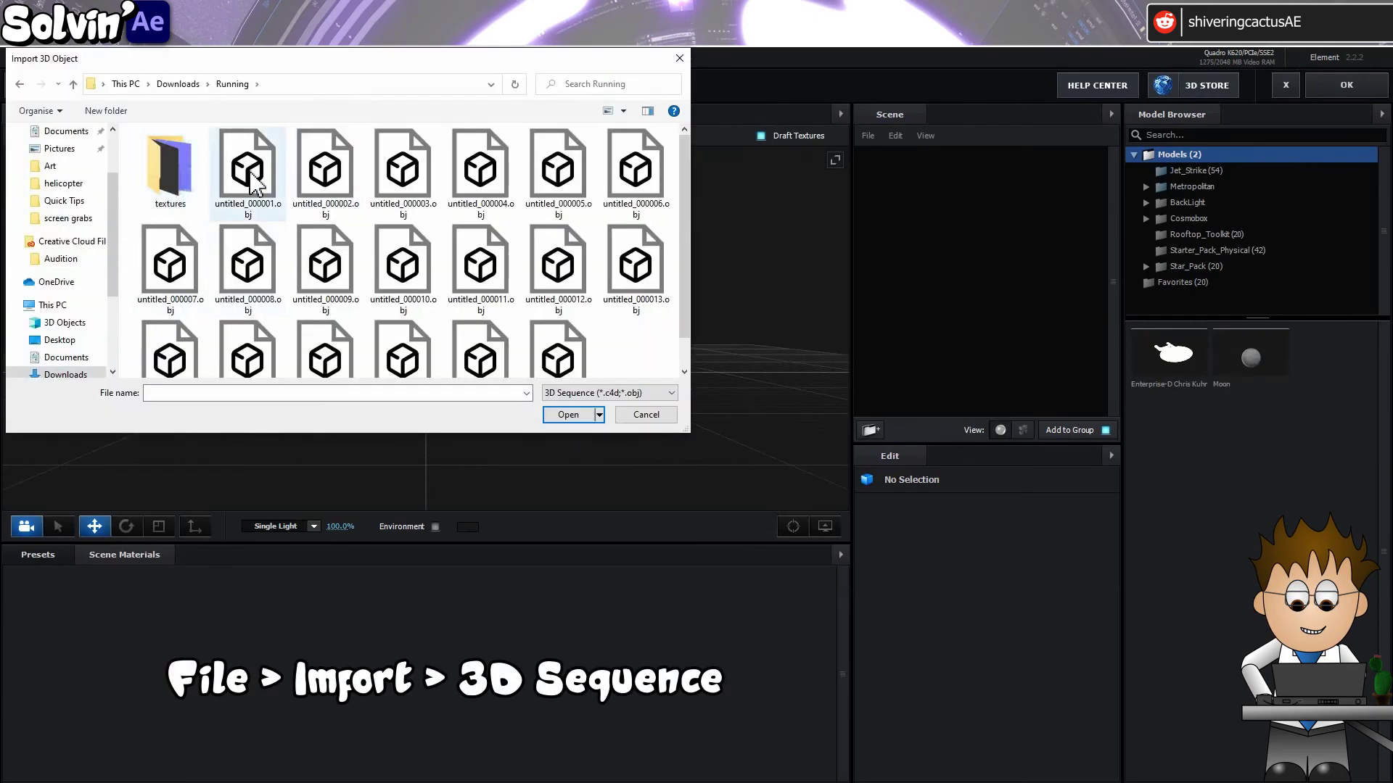
left_click(251, 178)
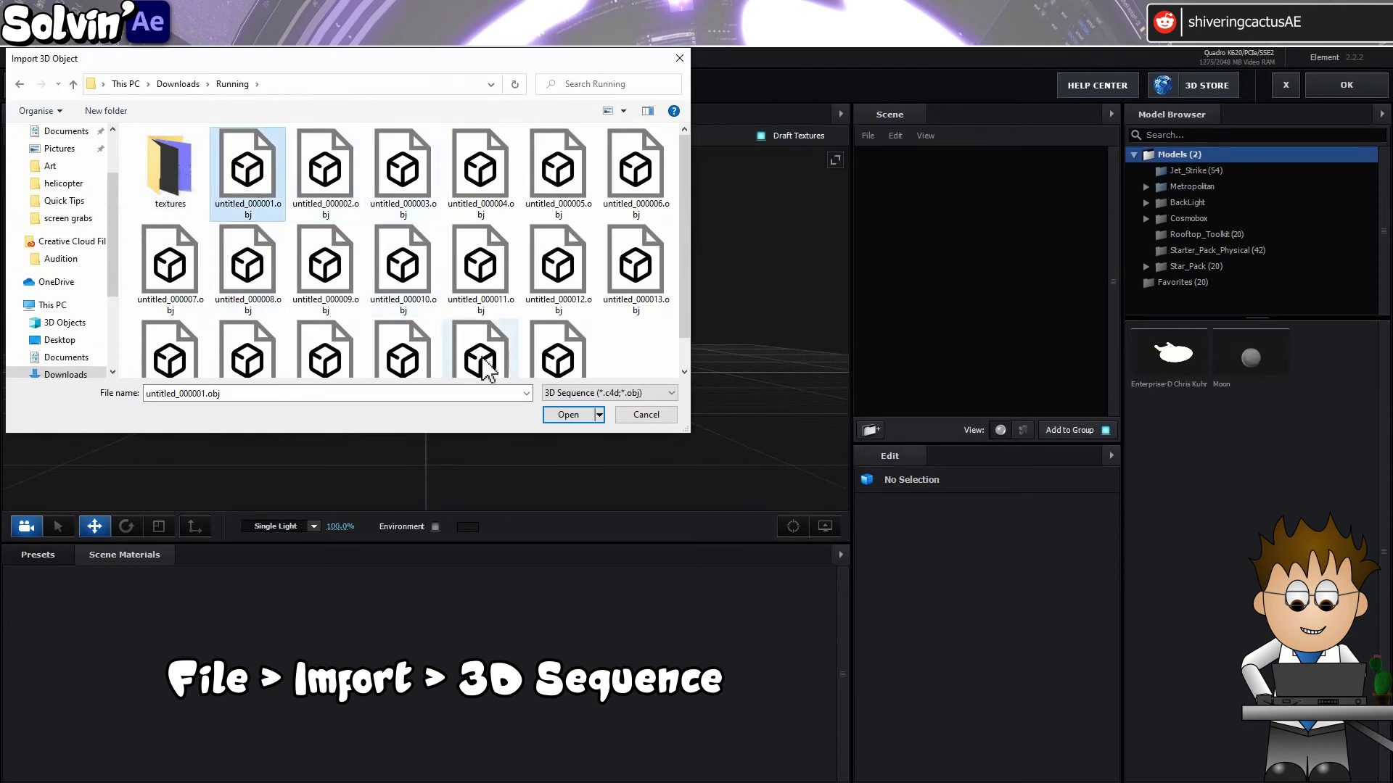
left_click(566, 415)
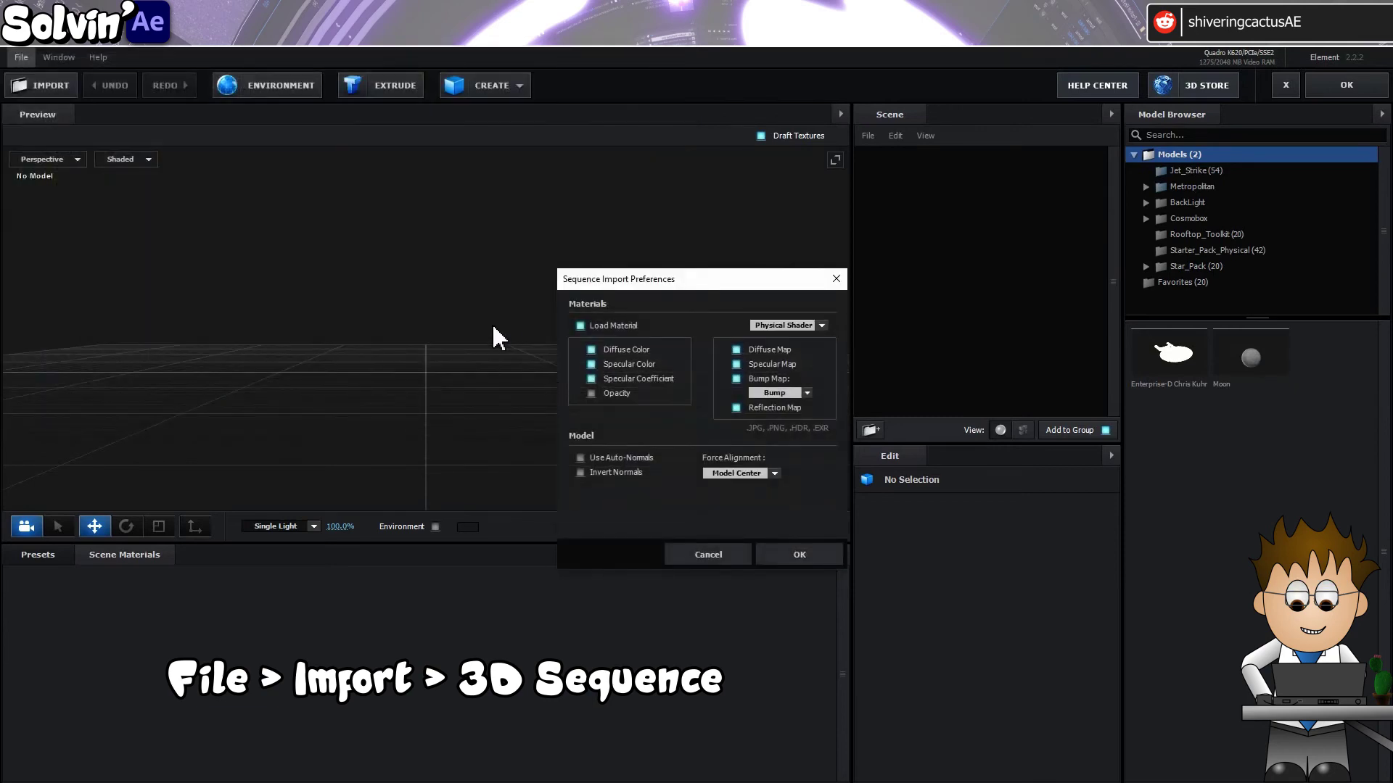
left_click(783, 553)
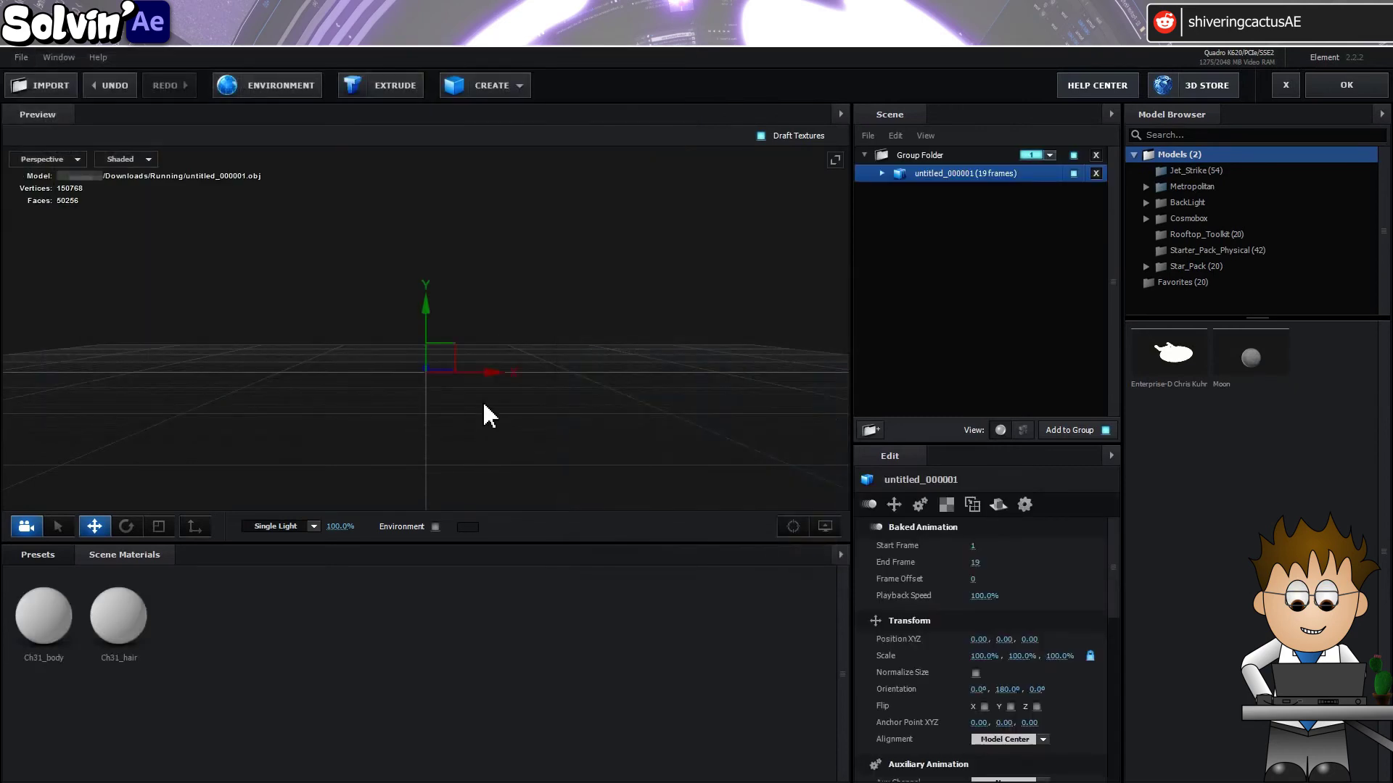
left_click_drag(484, 414, 367, 333)
key("ctrl+z")
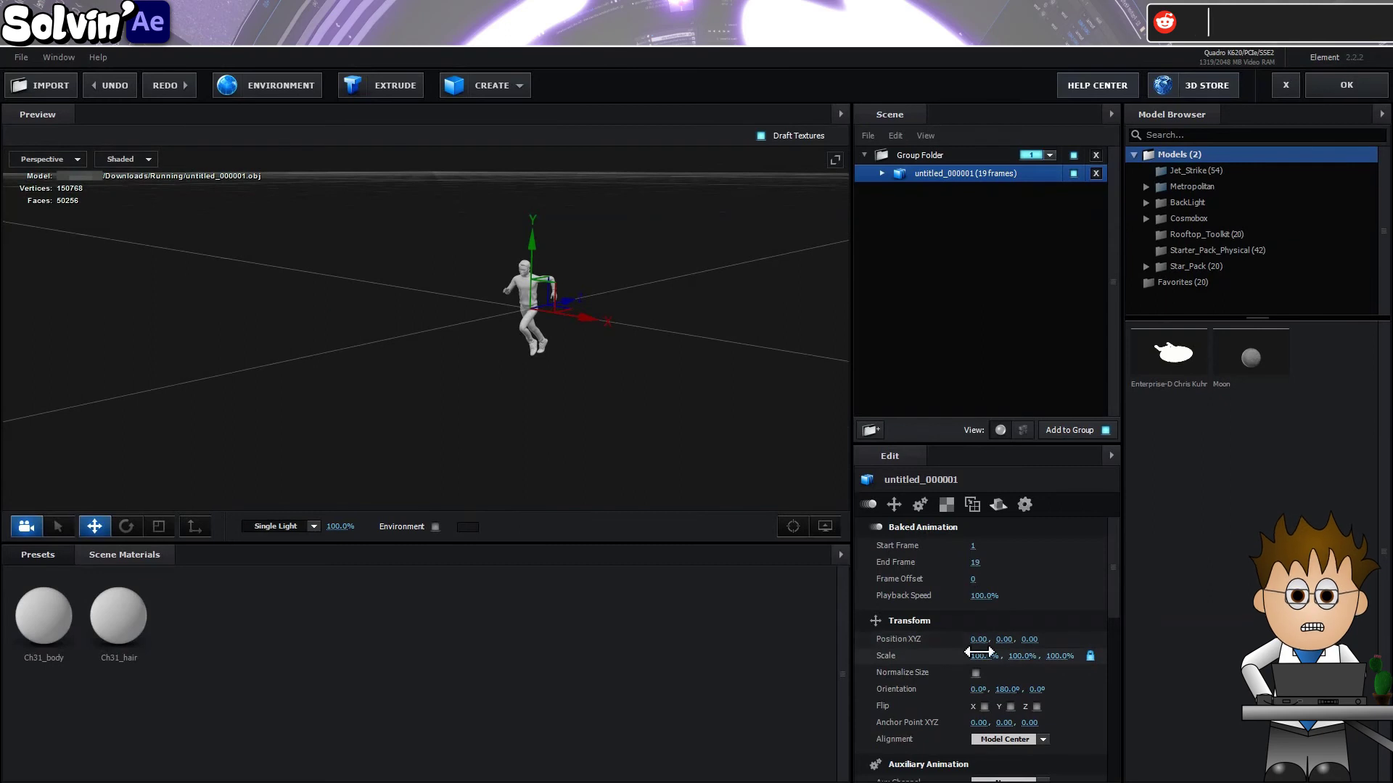
- Scale the character to 10000% and drop it onto the floor grid
left_click(979, 654)
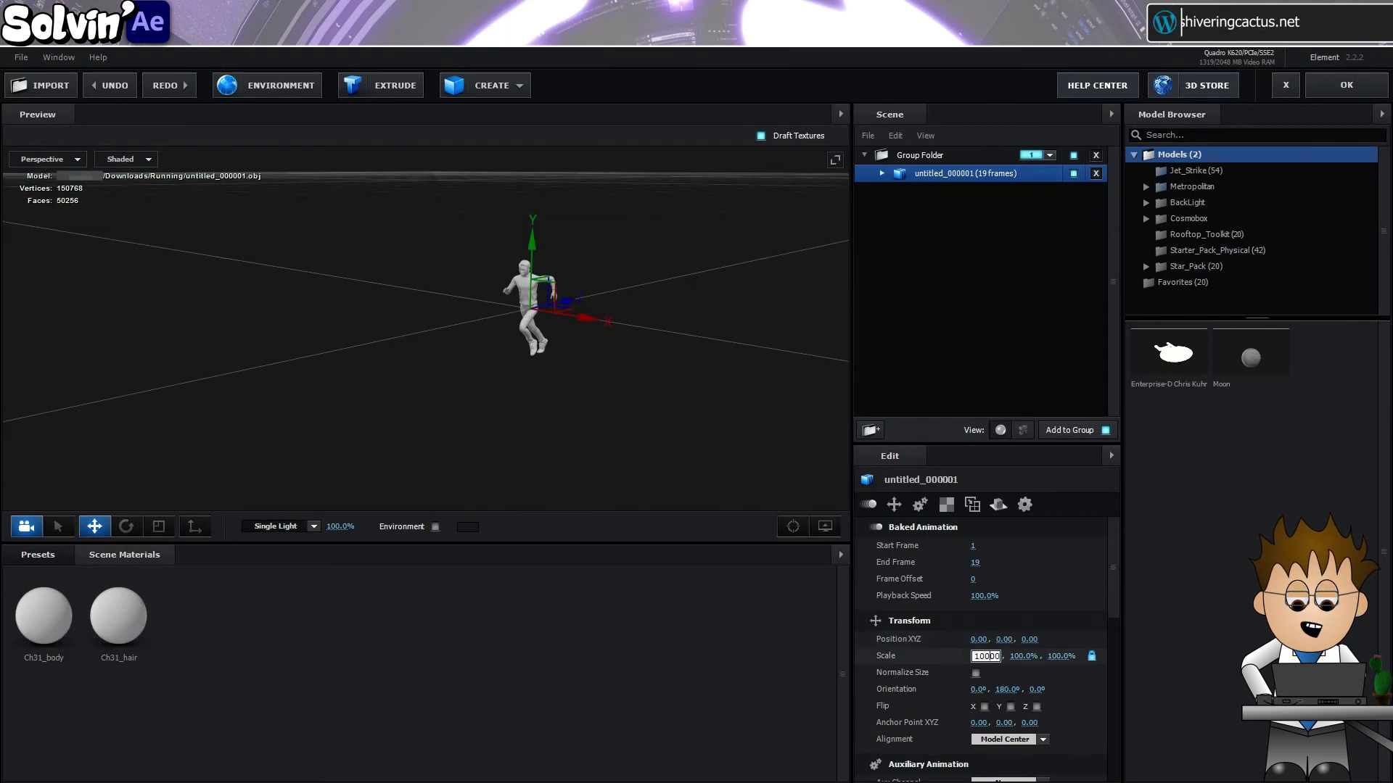
type("0")
key("Return")
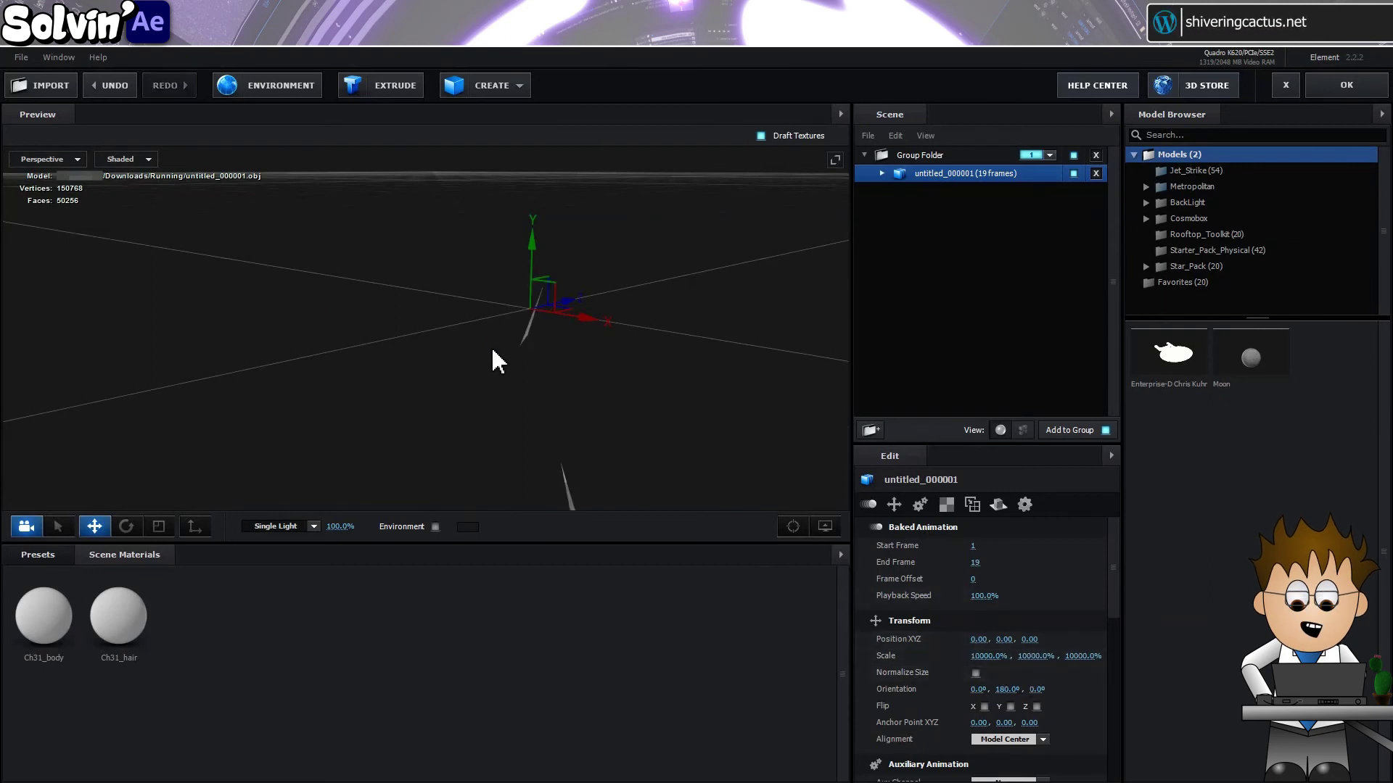
left_click(195, 527)
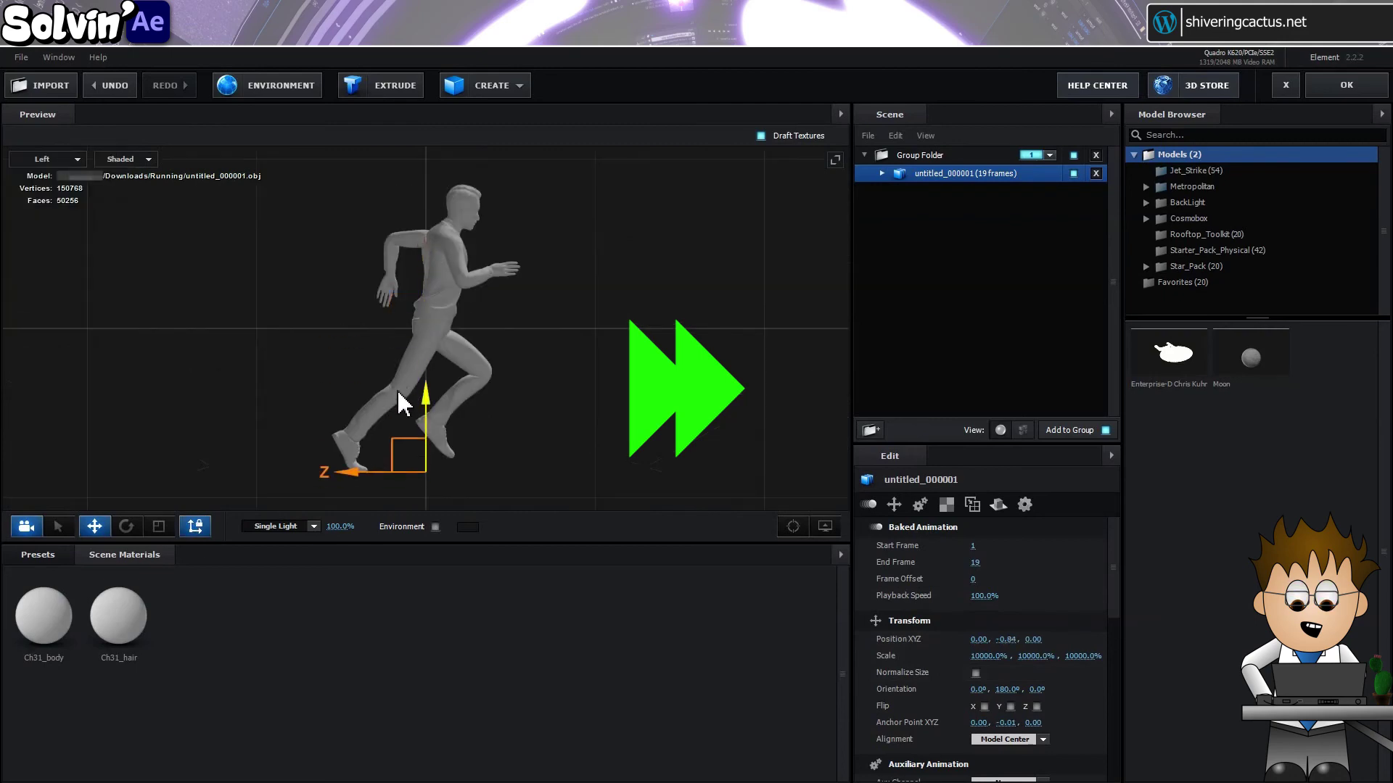
left_click(47, 158)
key("Escape")
key("ctrl+z")
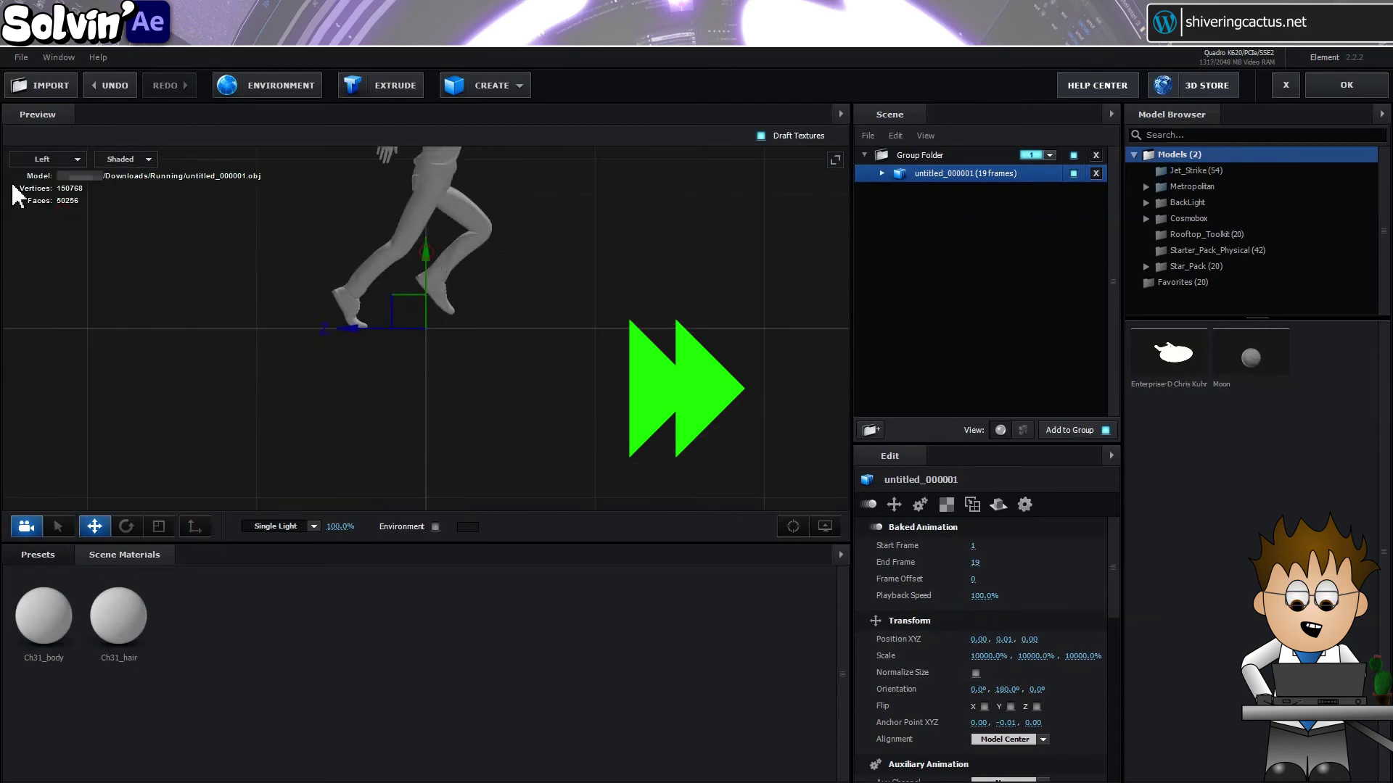
left_click(43, 160)
left_click(44, 159)
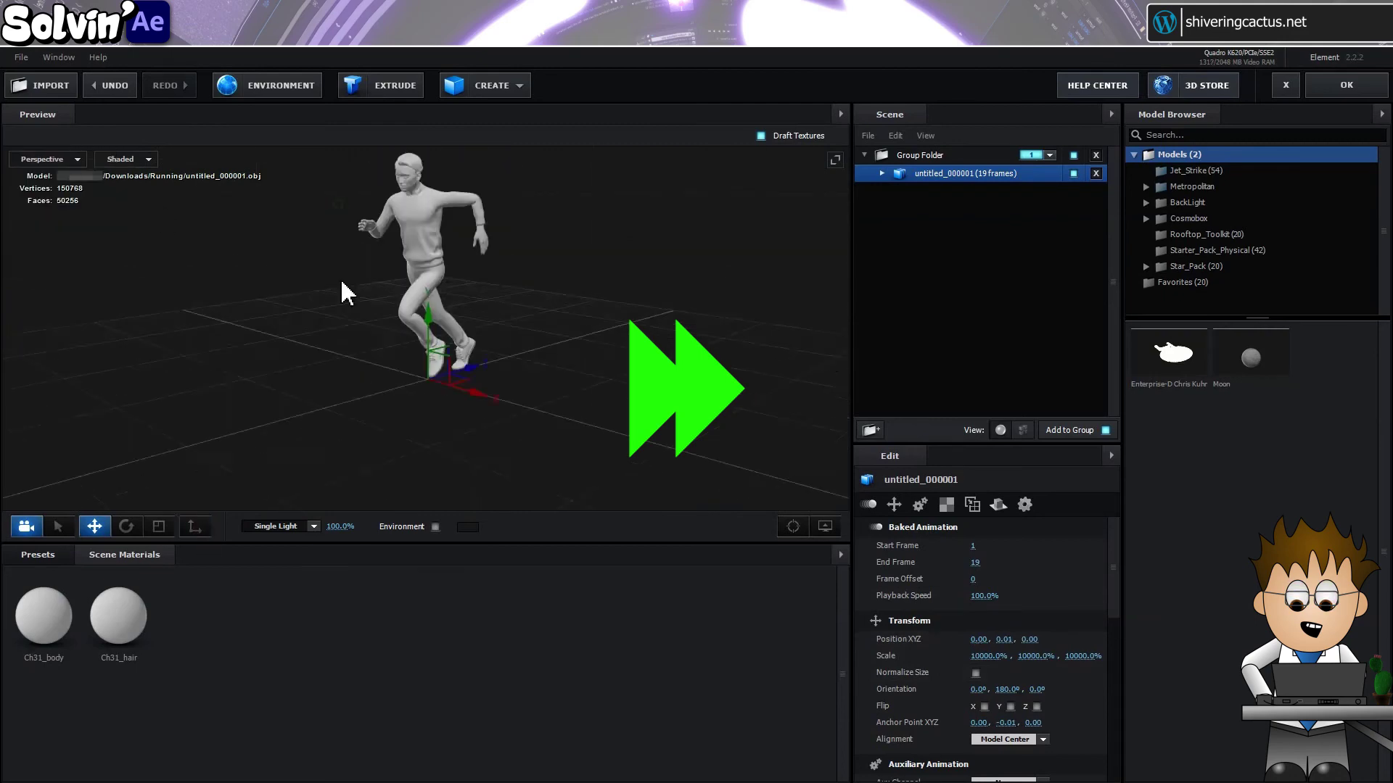
- Apply the Diffuse, Glossiness and Normal textures to the Ch31_body material
left_click(43, 640)
key("alt+Tab")
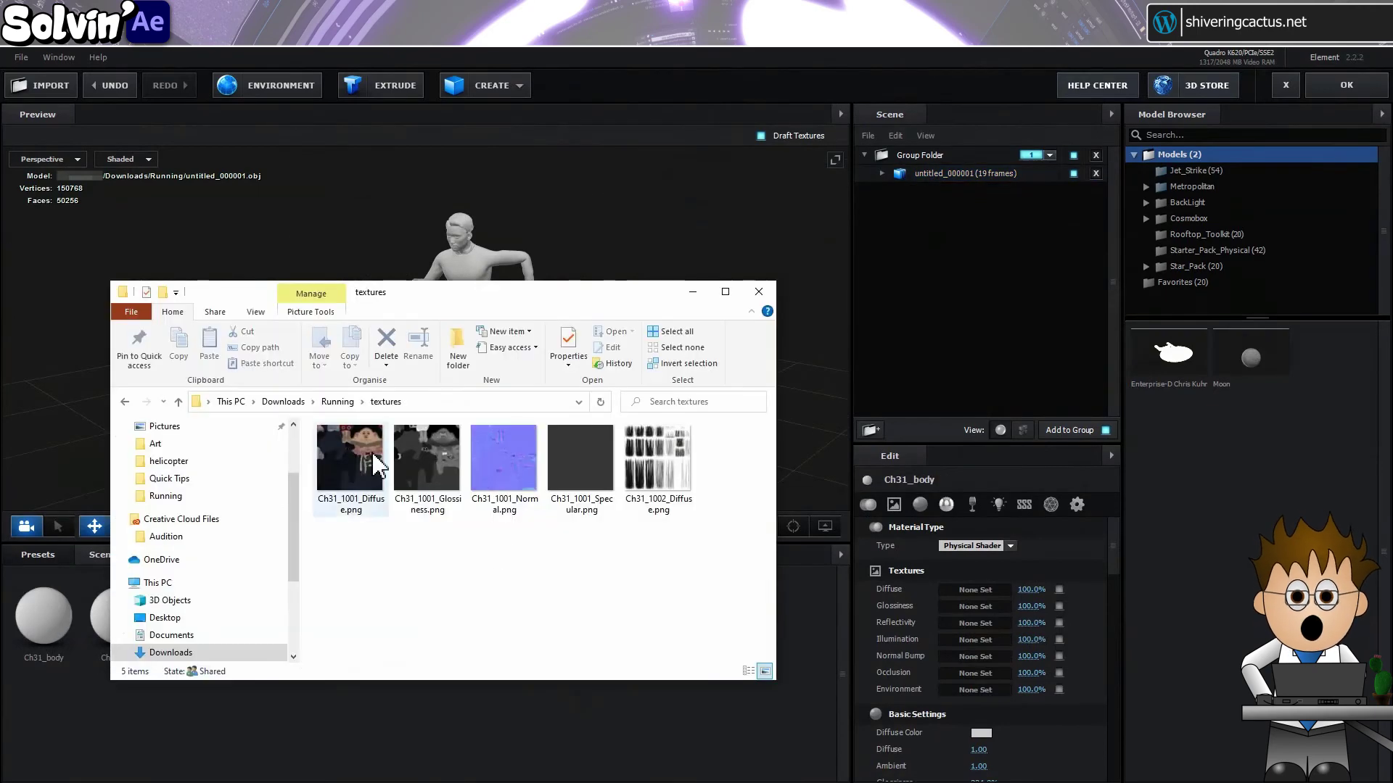
left_click_drag(949, 567, 964, 586)
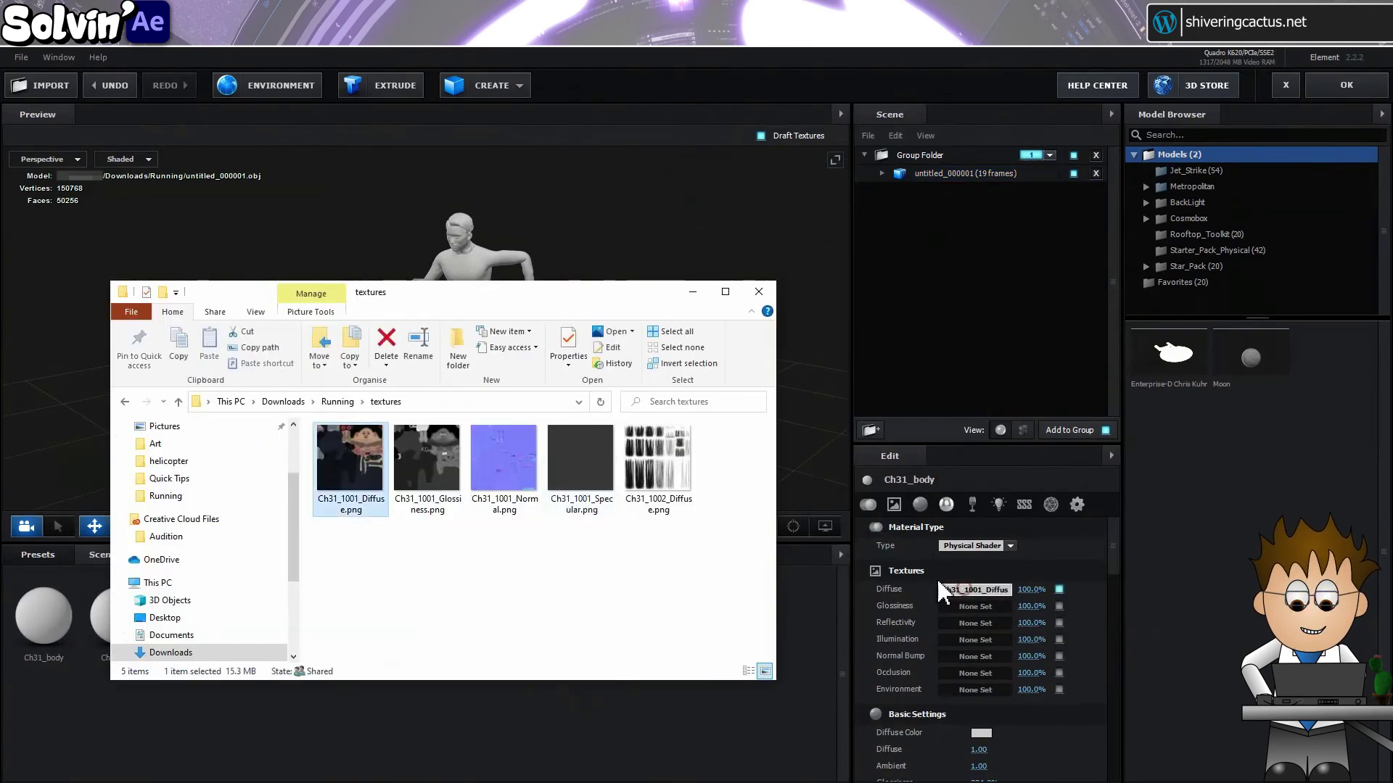
left_click_drag(427, 461, 959, 607)
left_click_drag(504, 460, 965, 653)
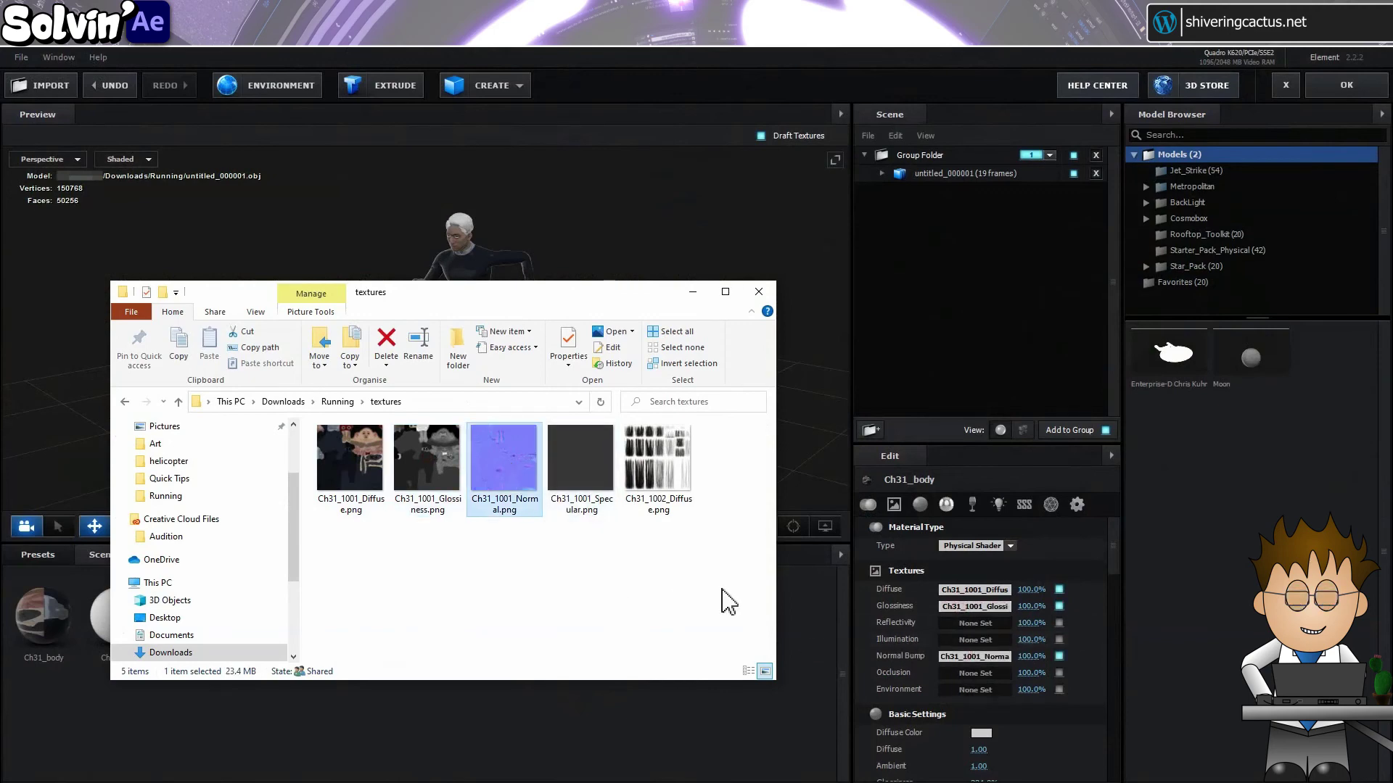
- Give Ch31_hair the Ch31_1002 Diffuse texture and the Specular map as reflectivity
left_click(100, 612)
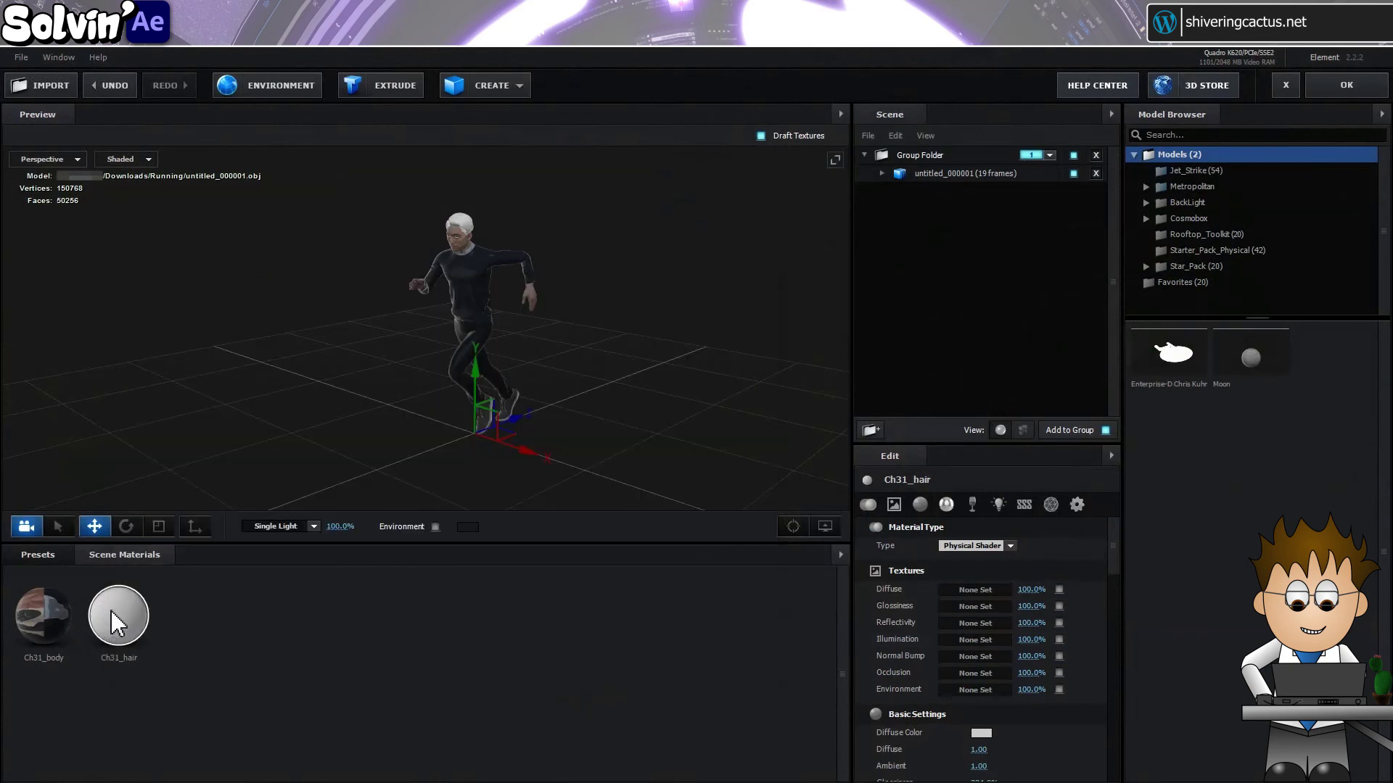
left_click(516, 781)
left_click_drag(569, 504, 987, 628)
left_click_drag(658, 468, 985, 588)
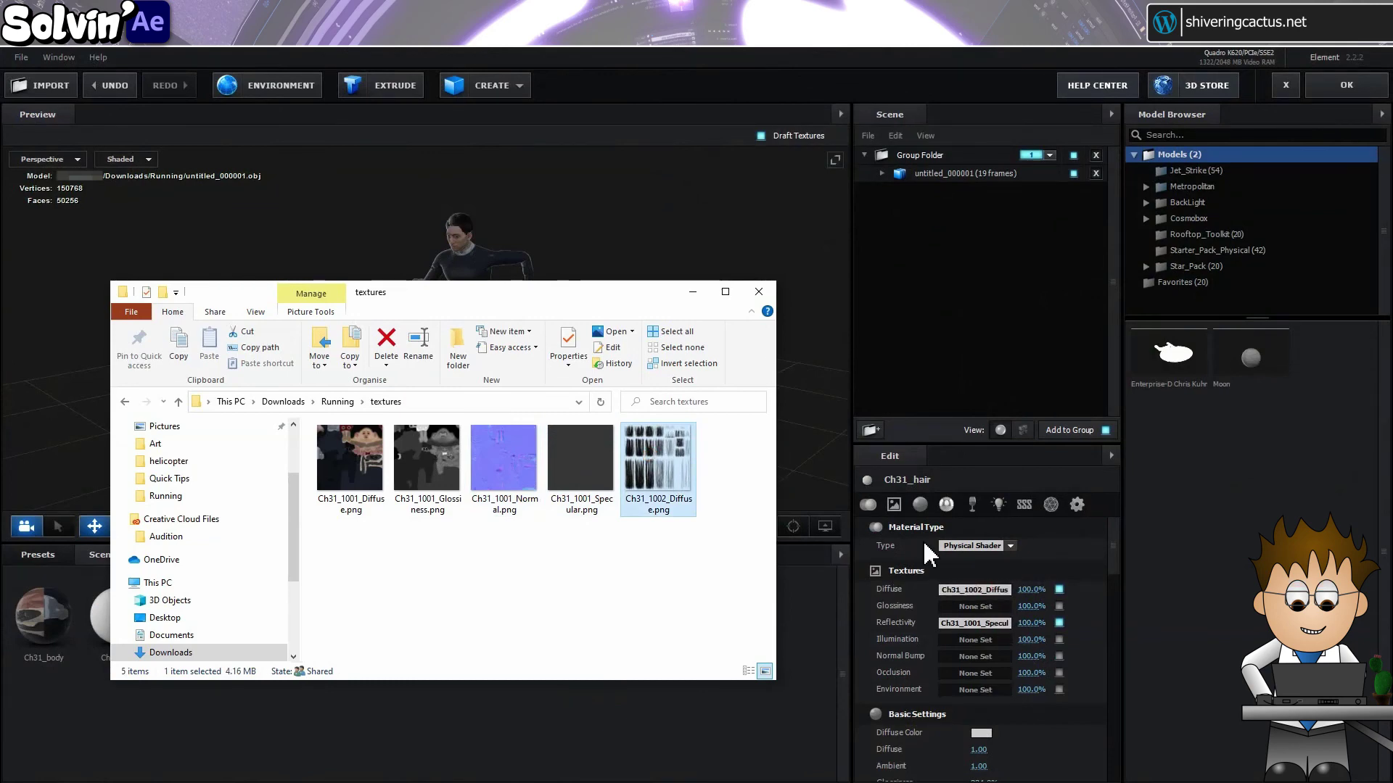
left_click(759, 292)
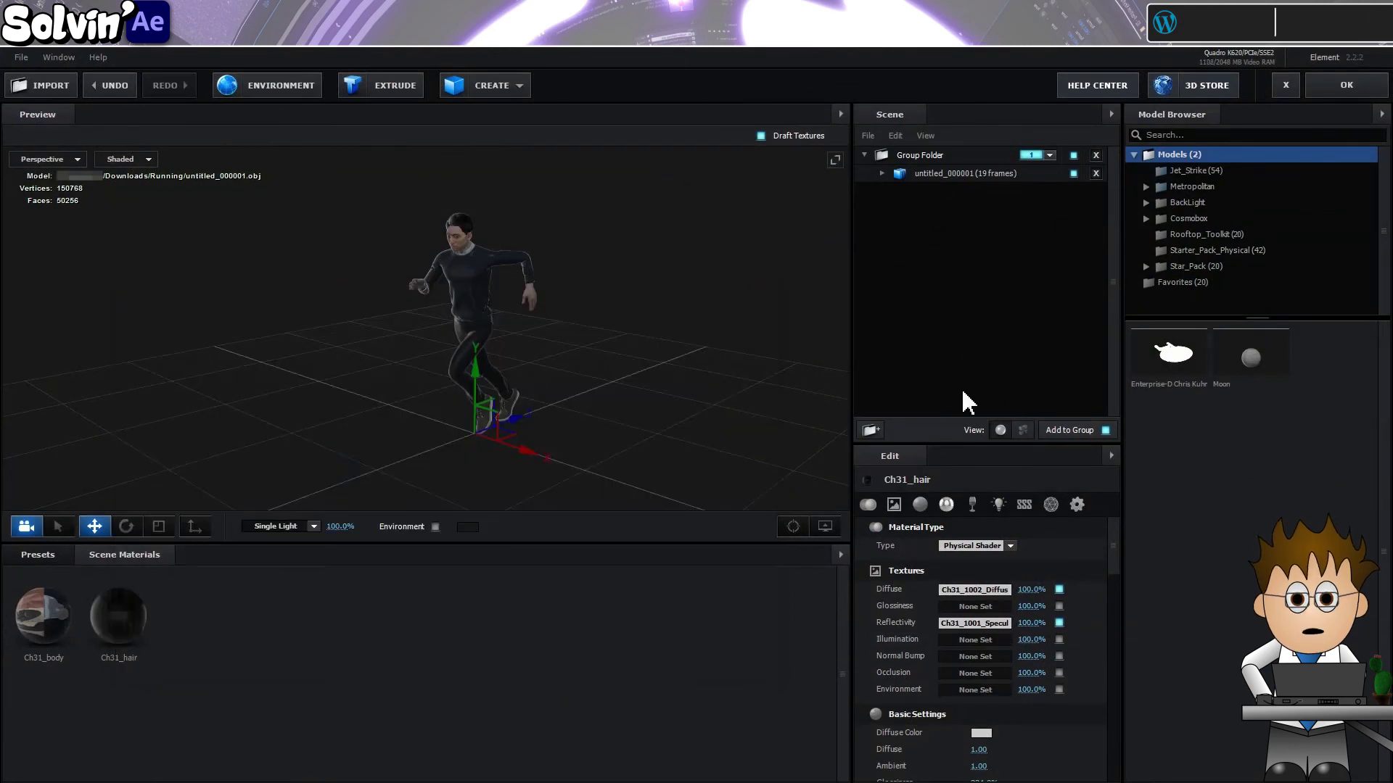
left_click(947, 174)
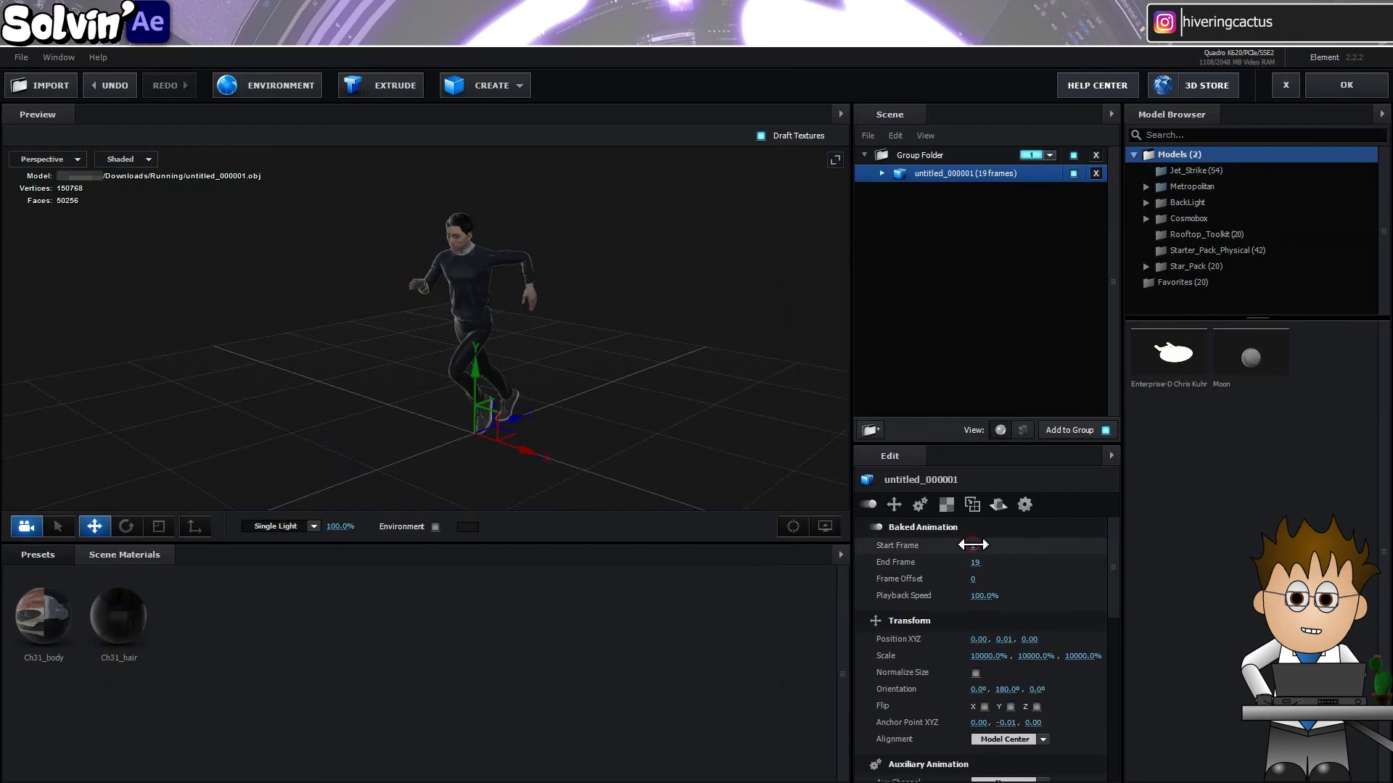
- Shift the sequence's start frame, jump to frame 20, and preview the running man
mouse_move(973, 545)
left_mouse_down()
mouse_move(1056, 548)
mouse_move(957, 547)
left_mouse_up()
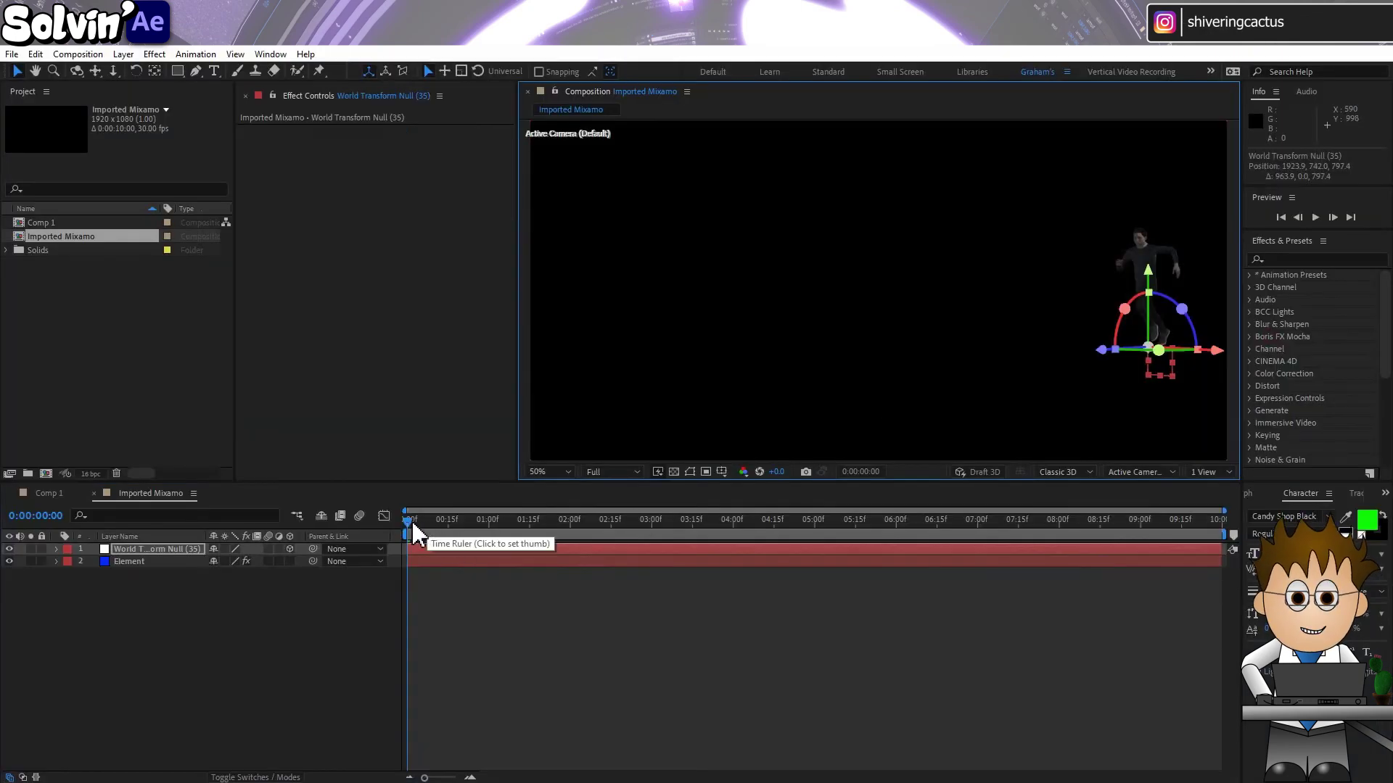
left_click_drag(415, 533, 315, 533)
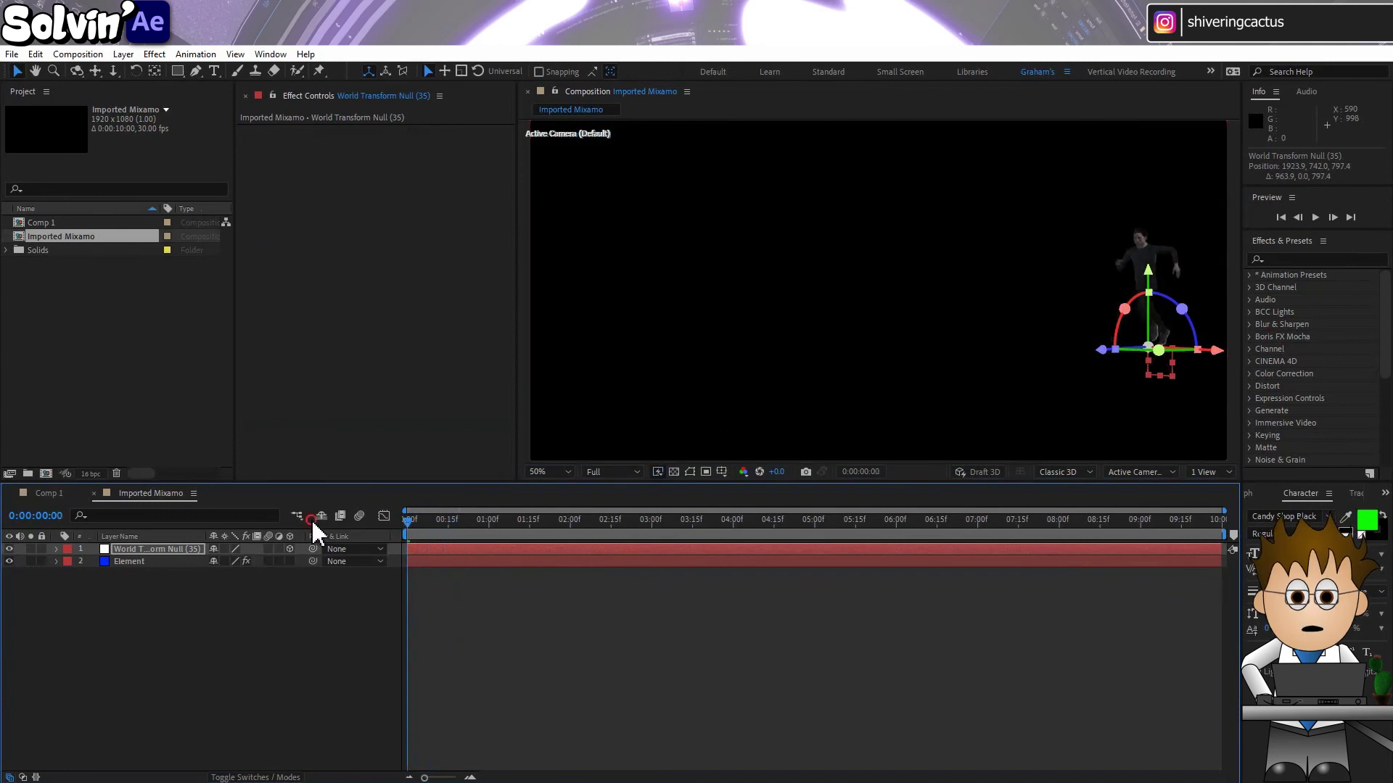
key("space")
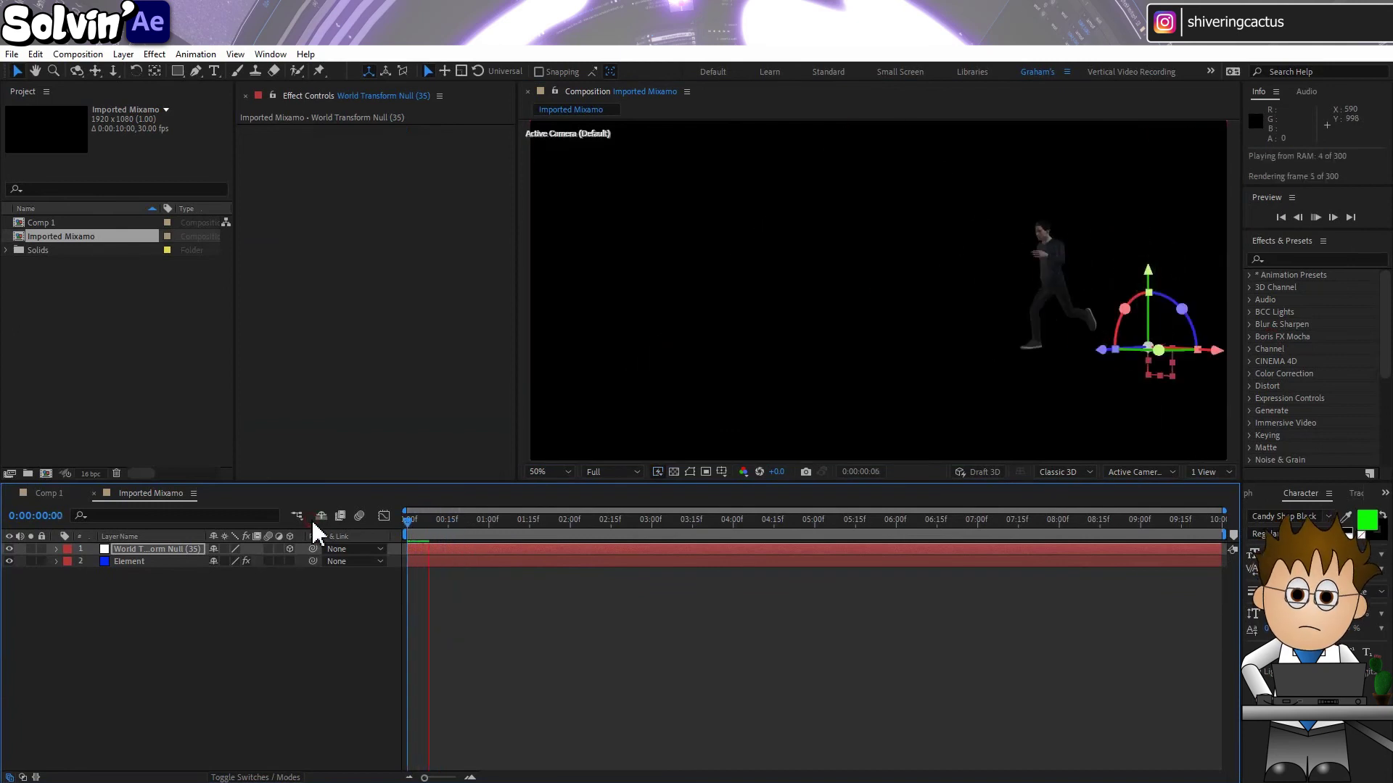